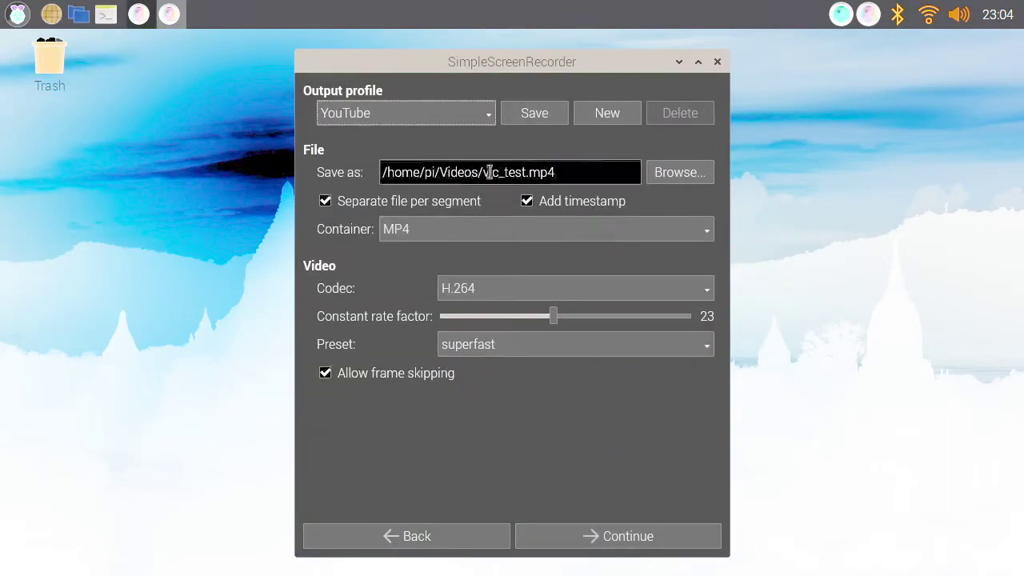
Start a 15 f/s desktop capture converting to H.265 + MP3 (MP4) as pi.mp4 on the Desktop
left_click(320, 108)
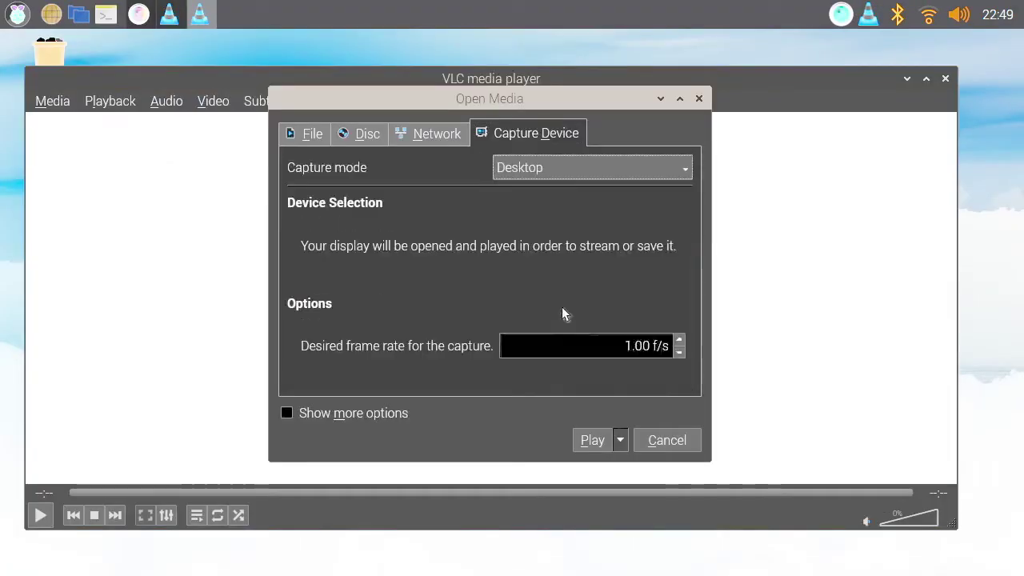
left_click(629, 346)
type("5")
left_click(620, 440)
left_click(599, 531)
left_click(496, 293)
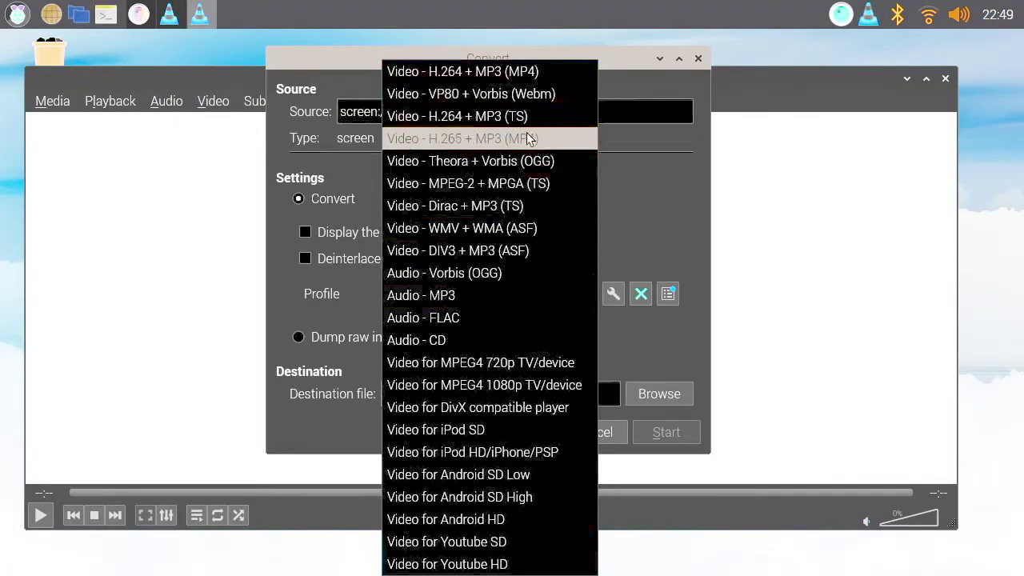
left_click(528, 140)
left_click(657, 396)
scroll(400, 222, "down", 1)
double_click(405, 146)
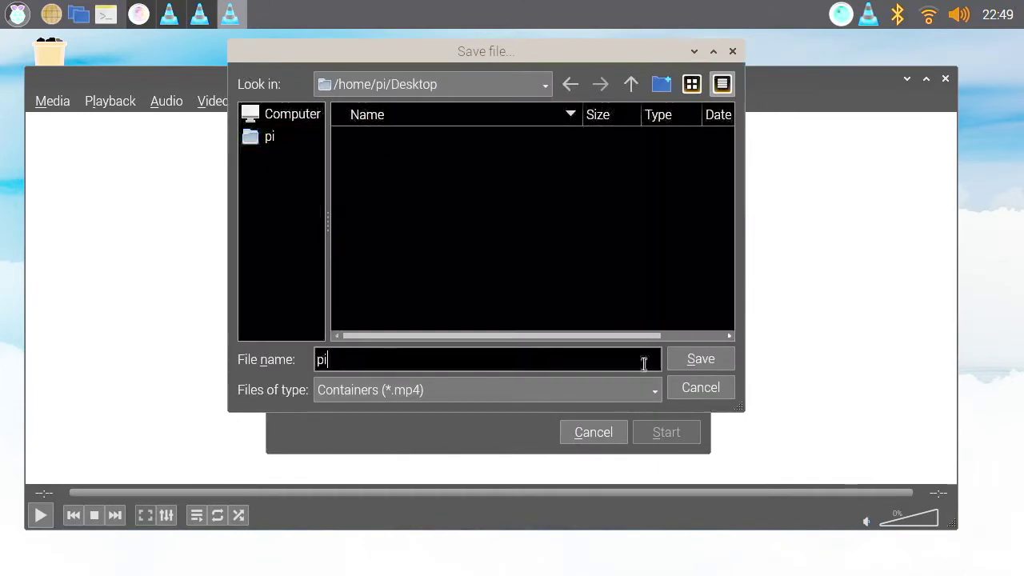
key("Return")
left_click(646, 432)
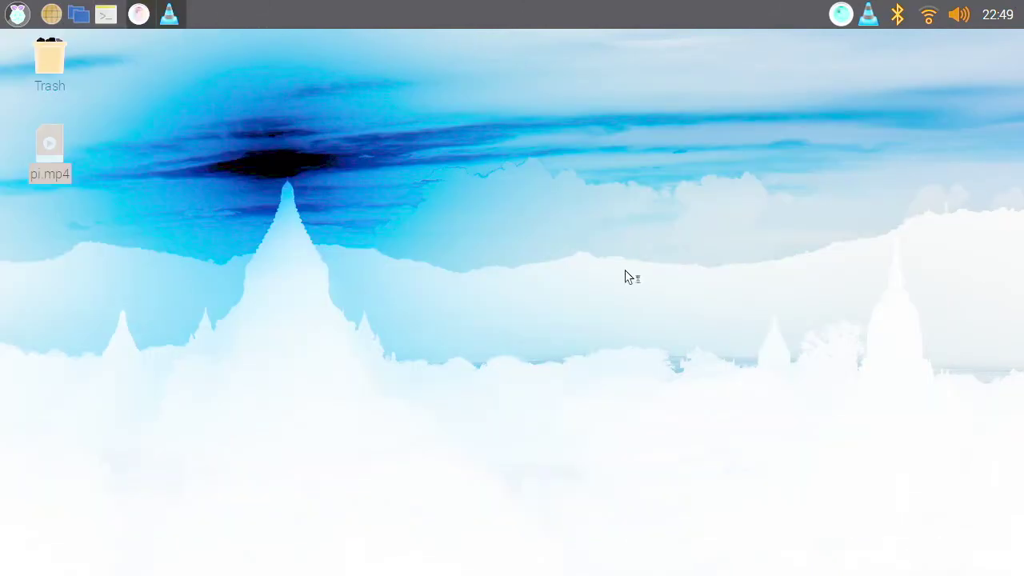
Type 'VLC_RECORDSCREEN TEST!!!!' in Geany, close it, and view pi.mp4's properties
type("VLC_RECORDSCREEN TEST!!!!")
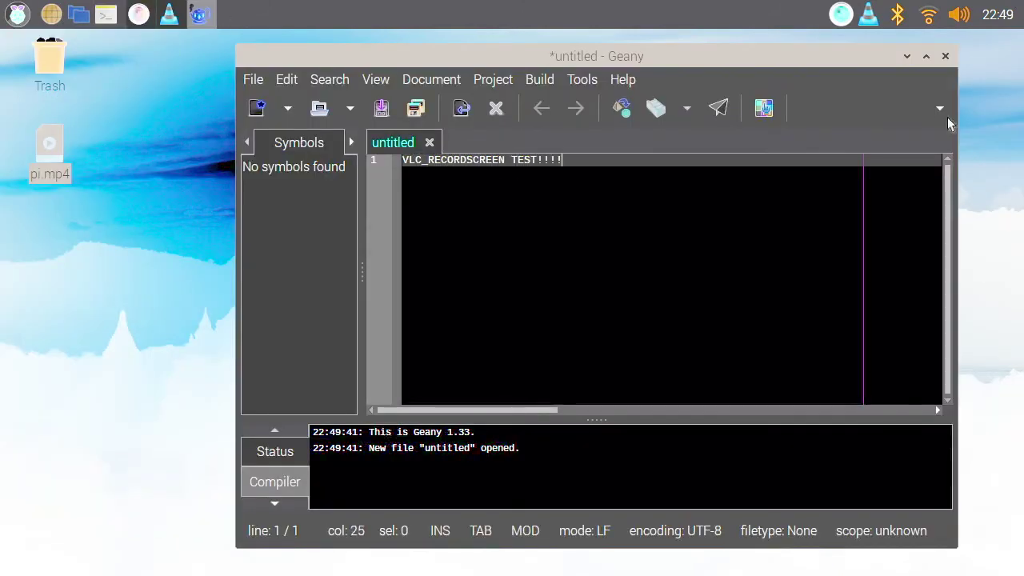
scroll(681, 235, "up", 5, "ctrl")
left_click(945, 56)
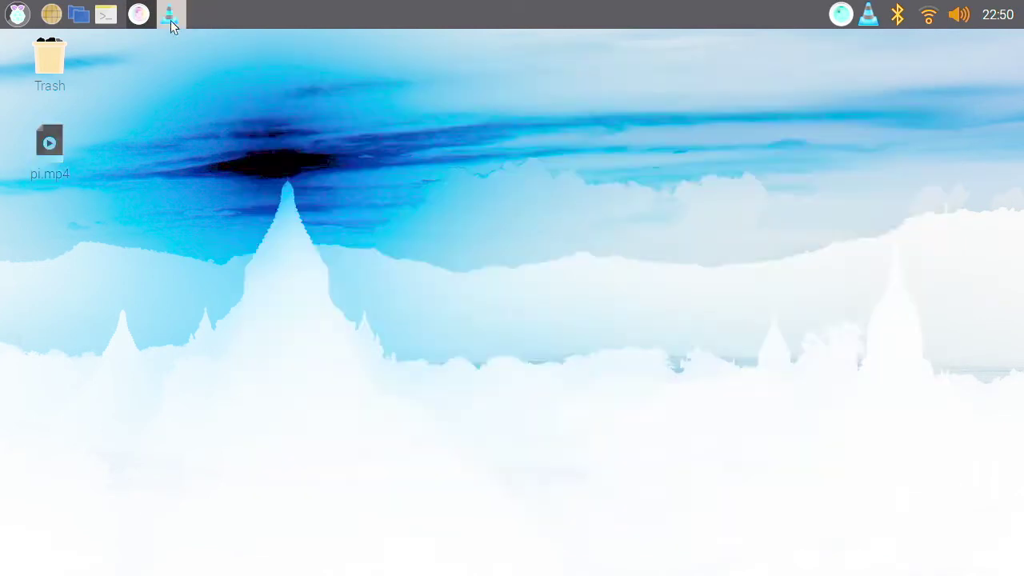
left_click(170, 16)
left_click_drag(471, 89, 518, 89)
right_click(36, 170)
left_click(78, 480)
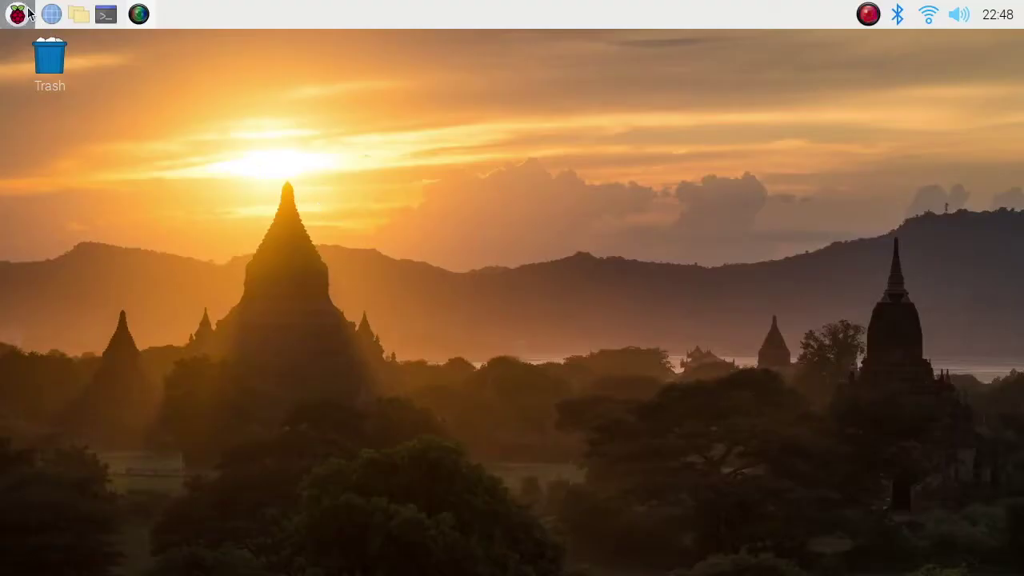
Launch SimpleScreenRecorder and shrink the VLC window to uncover the desktop
left_click(20, 16)
mouse_move(80, 101)
left_click(290, 113)
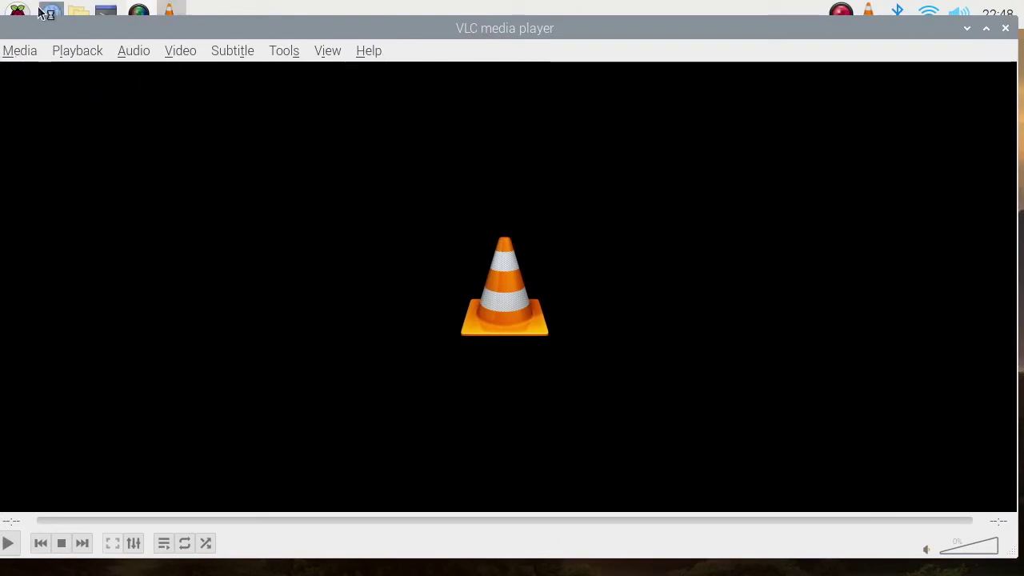
left_click_drag(15, 35, 108, 87)
Run 'sudo apt install vlc-plugin-access-extra' in a terminal (already newest), then close it
left_click(106, 15)
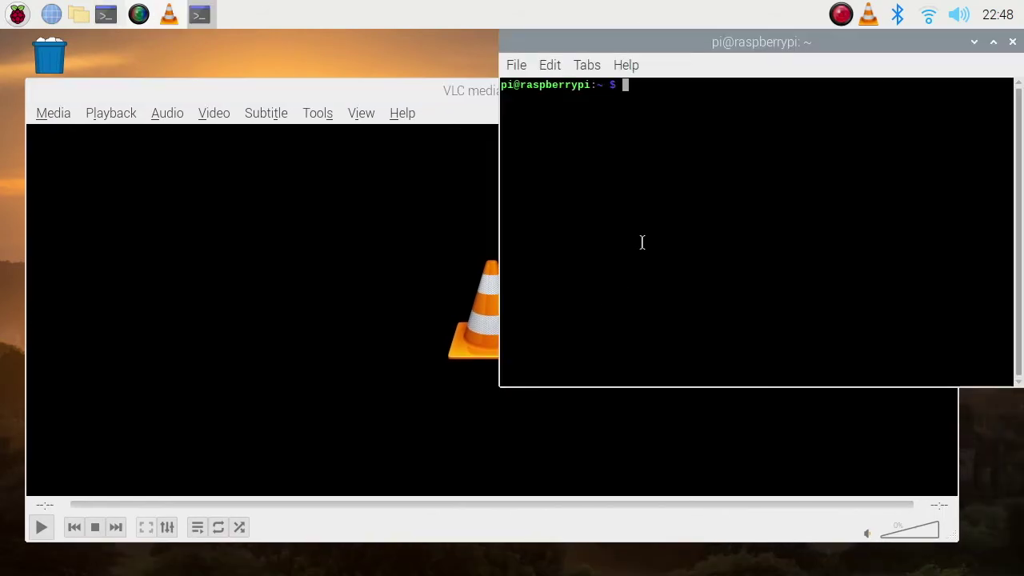
type("sudo apt install vlc-plugin-access-extra")
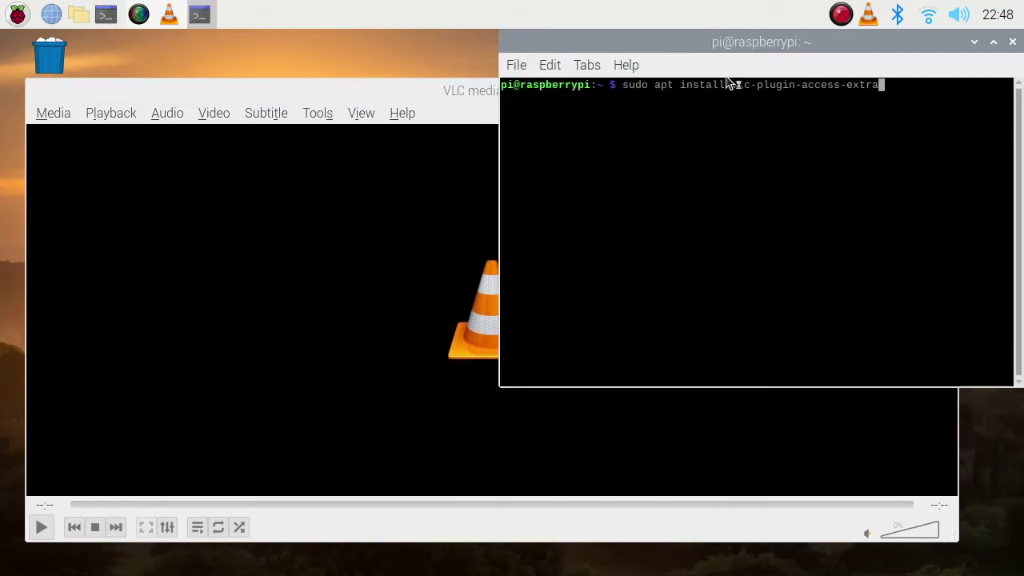
left_click_drag(741, 41, 517, 271)
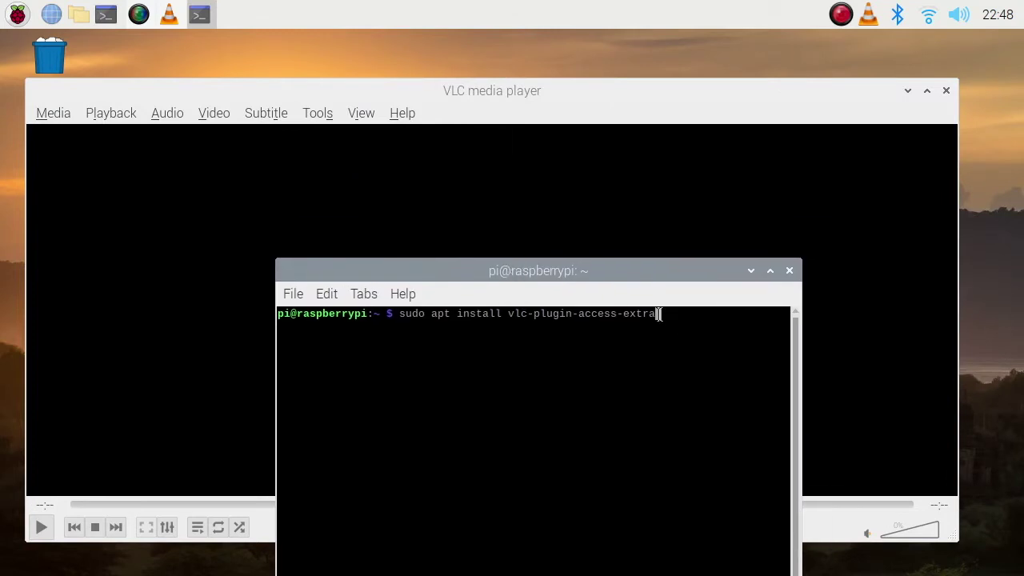
left_click_drag(661, 313, 388, 318)
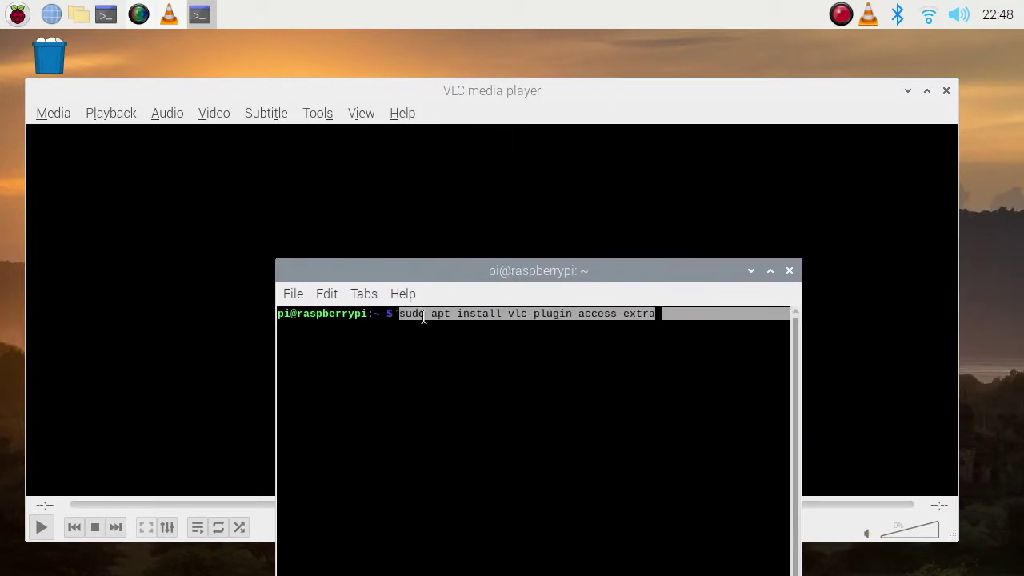
left_click(729, 311)
key("Return")
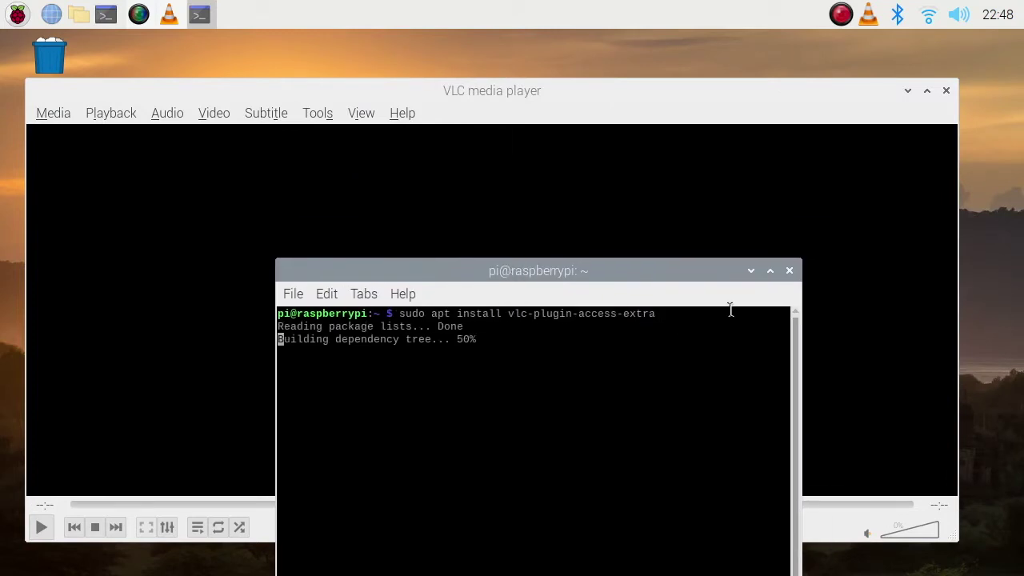
left_click_drag(667, 276, 788, 132)
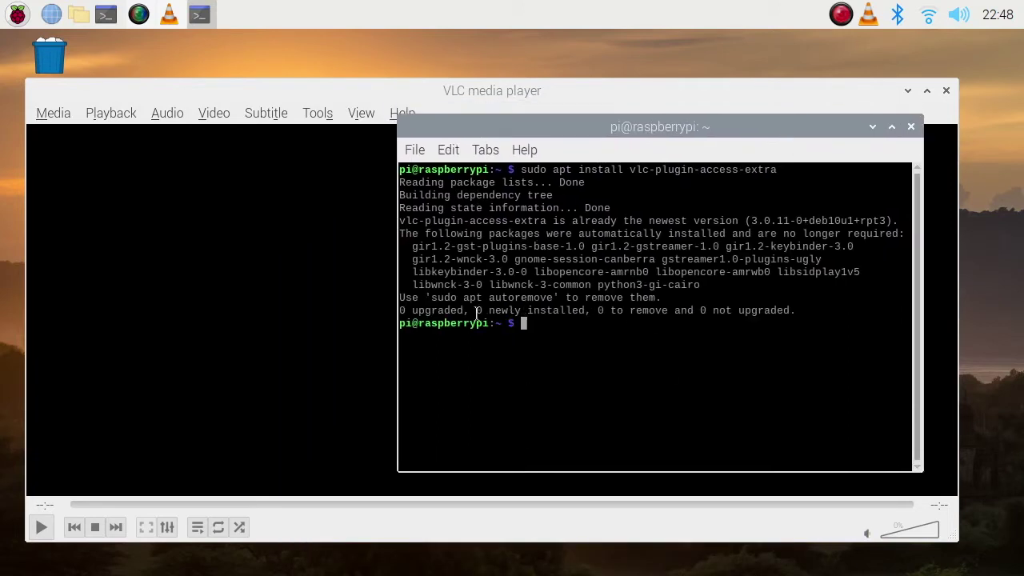
left_click_drag(400, 311, 417, 307)
left_click(910, 126)
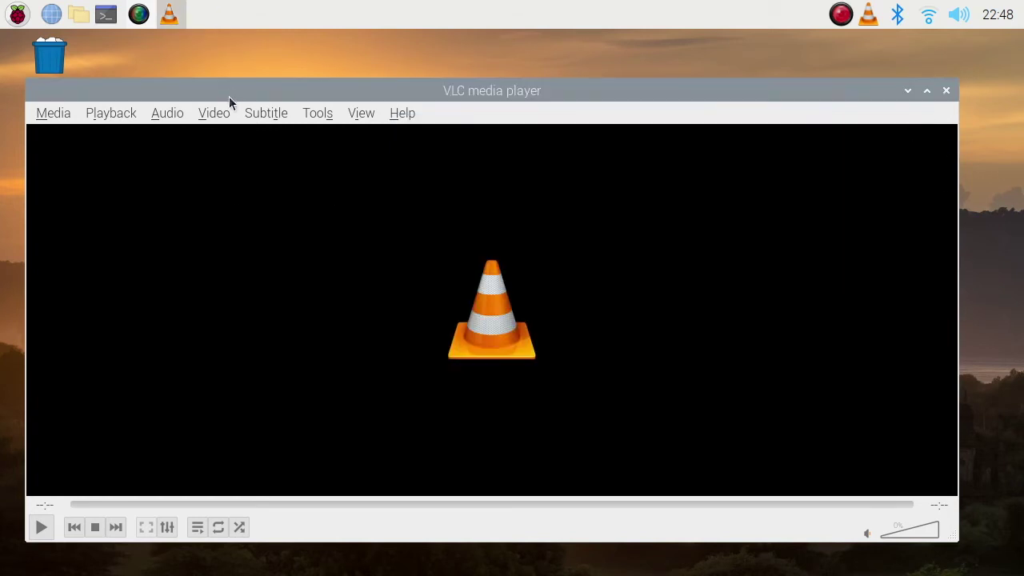
Open a Desktop capture device at 15 f/s and expand the options beside Play
left_click_drag(231, 75, 230, 63)
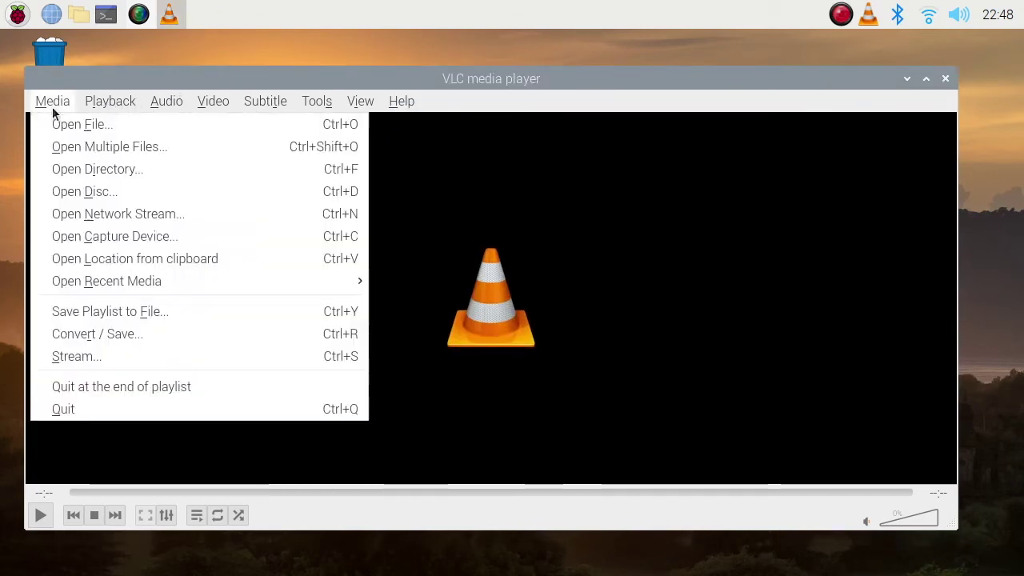
left_click(52, 101)
left_click(110, 237)
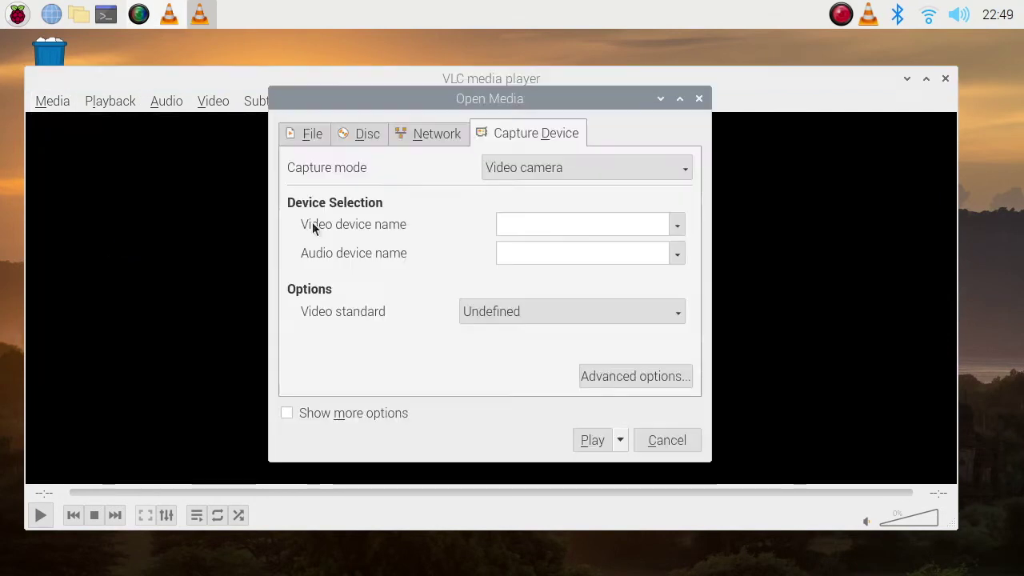
left_click(564, 169)
left_click(542, 234)
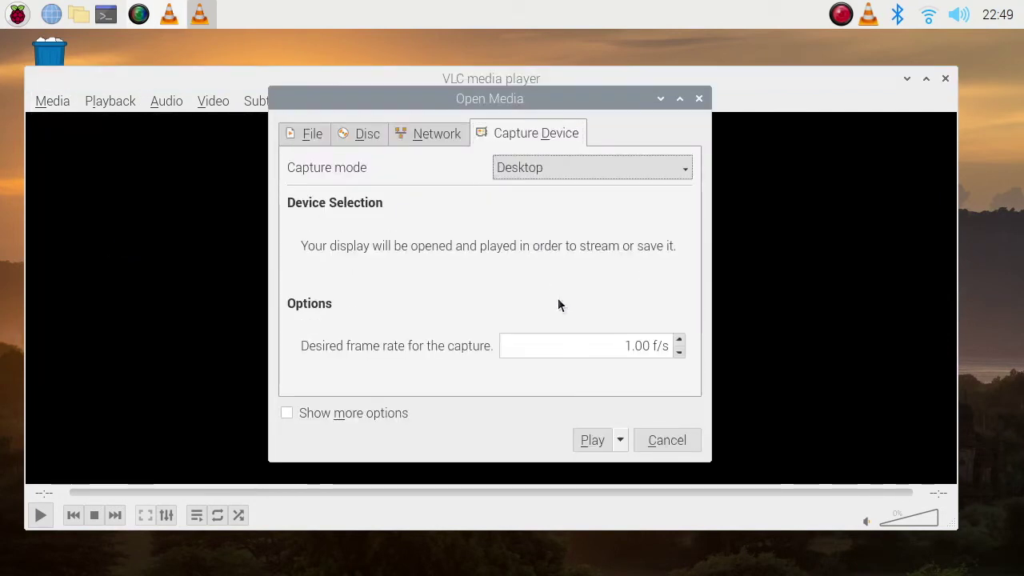
left_click(632, 346)
type("5")
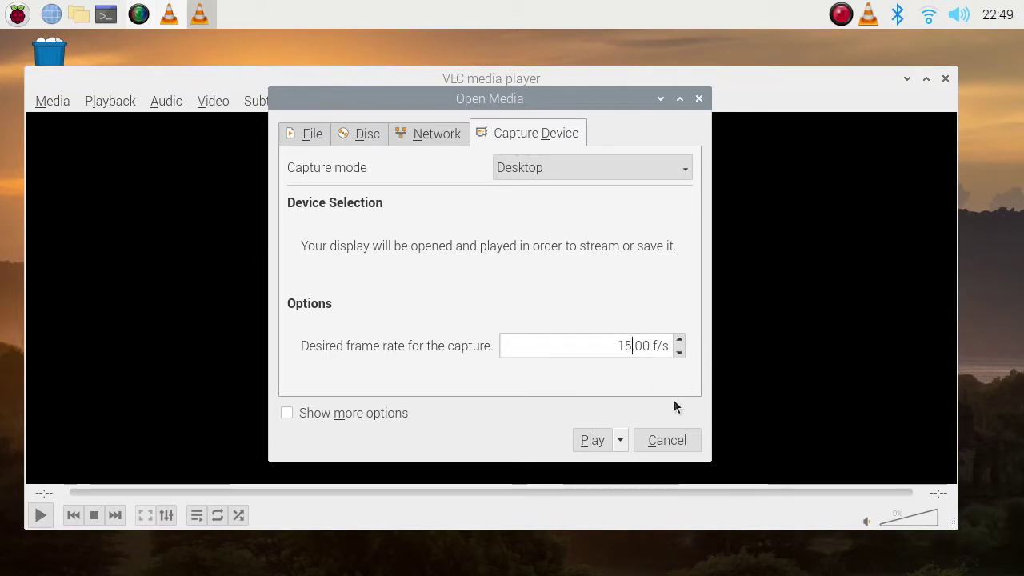
left_click(621, 441)
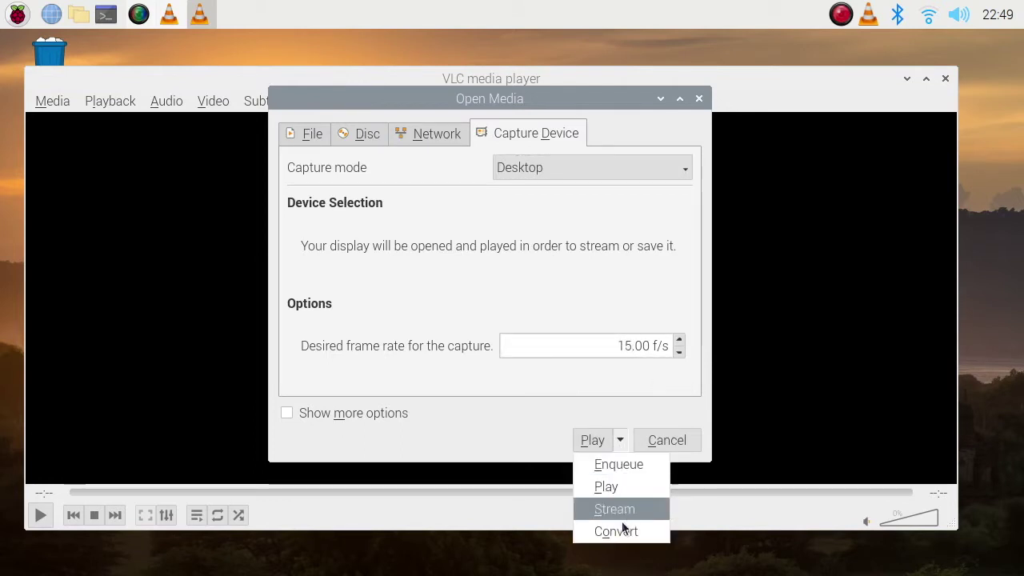
Convert with the H.265 + MP3 (MP4) profile, saving to pi.mp4 on the Desktop
left_click(628, 532)
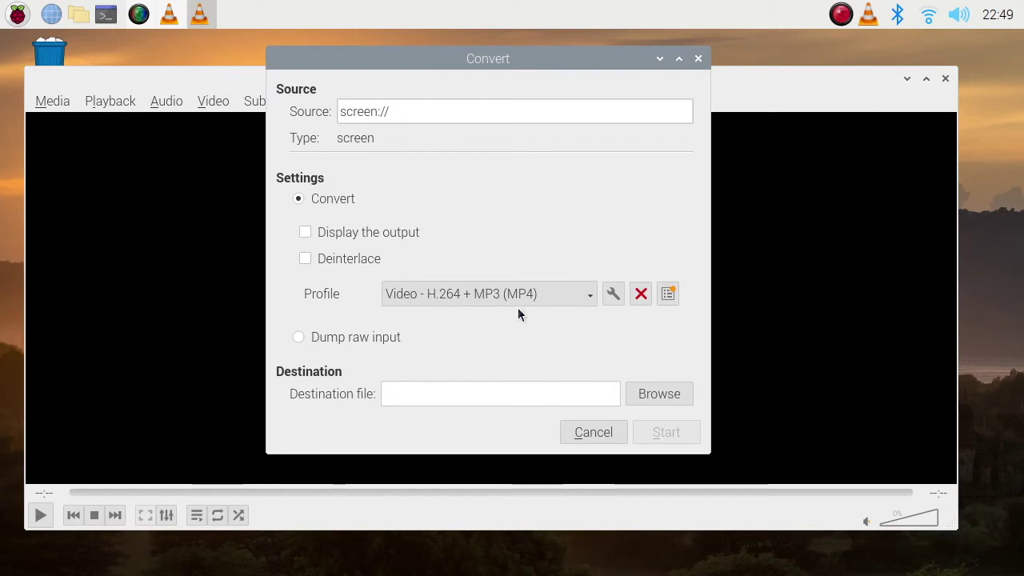
left_click(582, 298)
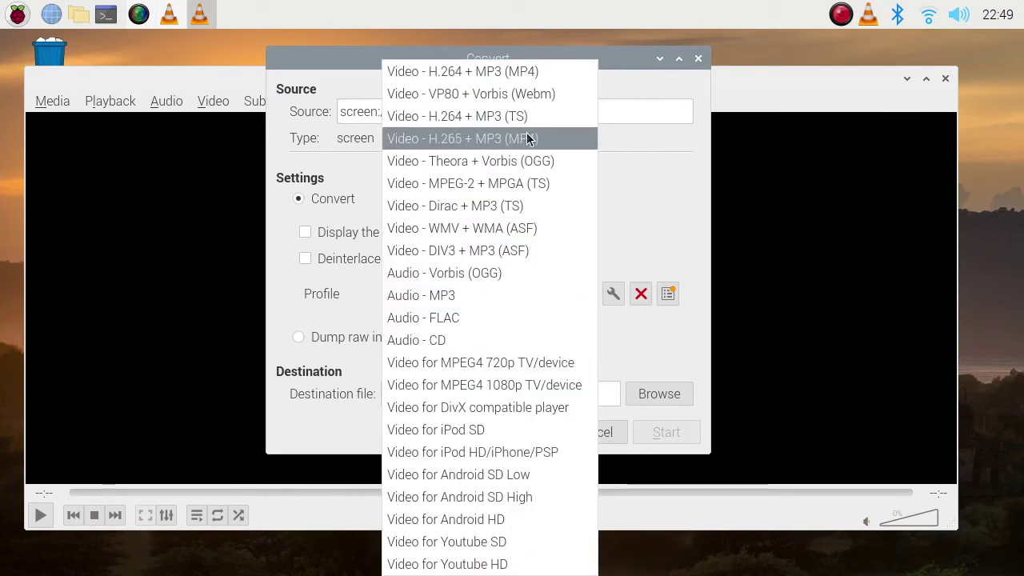
left_click(486, 142)
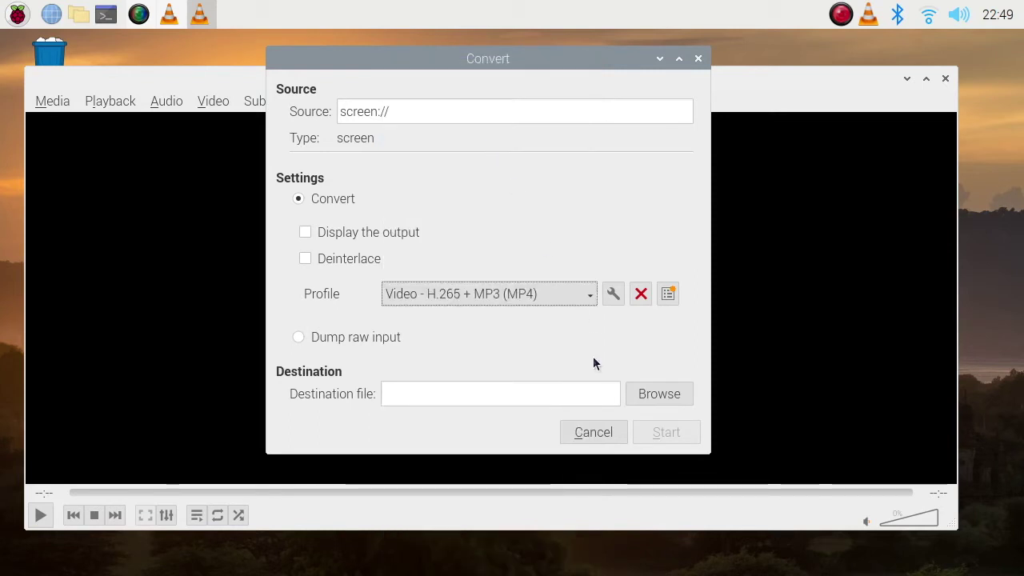
left_click(658, 394)
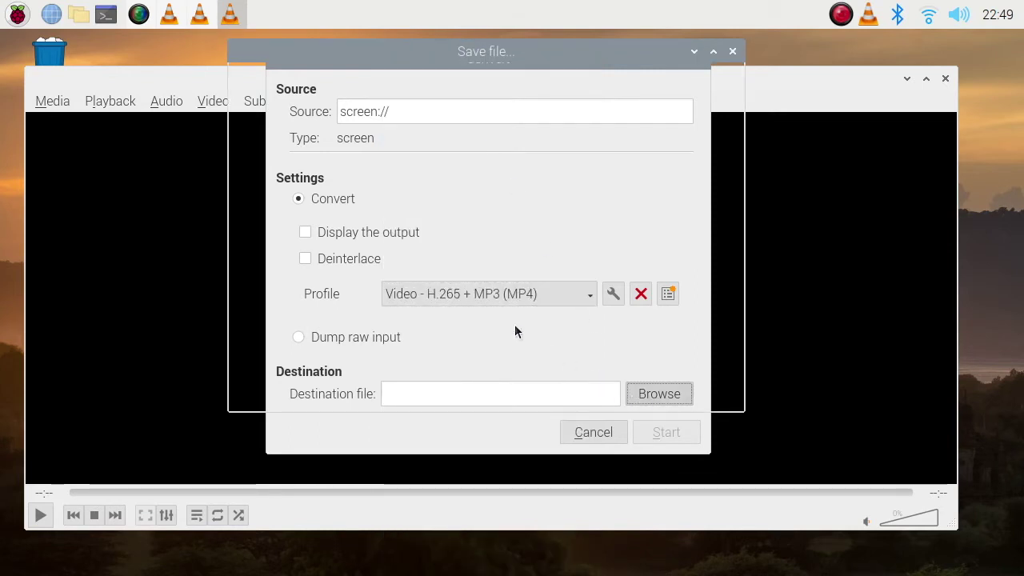
left_click(253, 137)
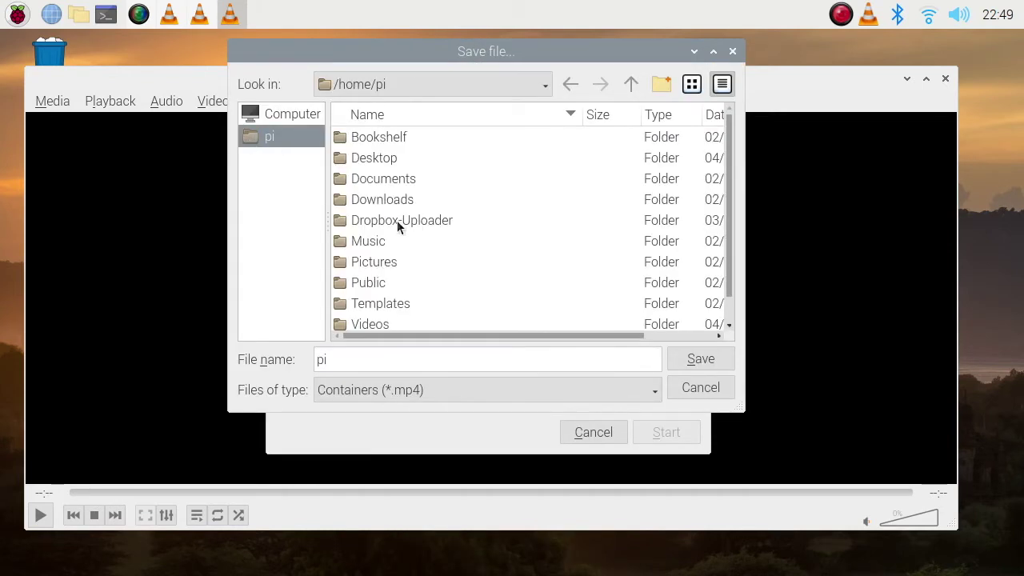
left_click(372, 324)
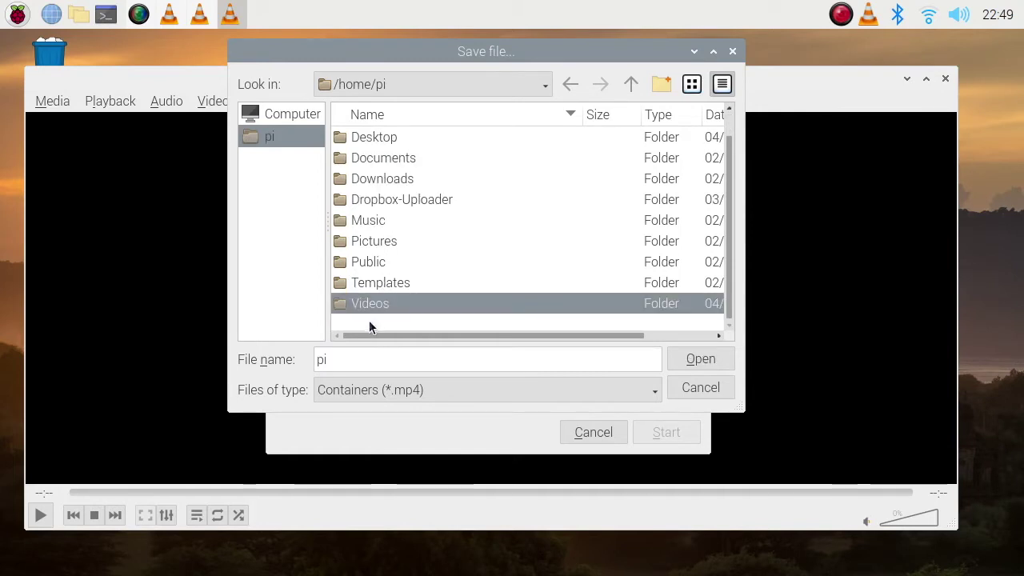
left_click(382, 139)
double_click(382, 139)
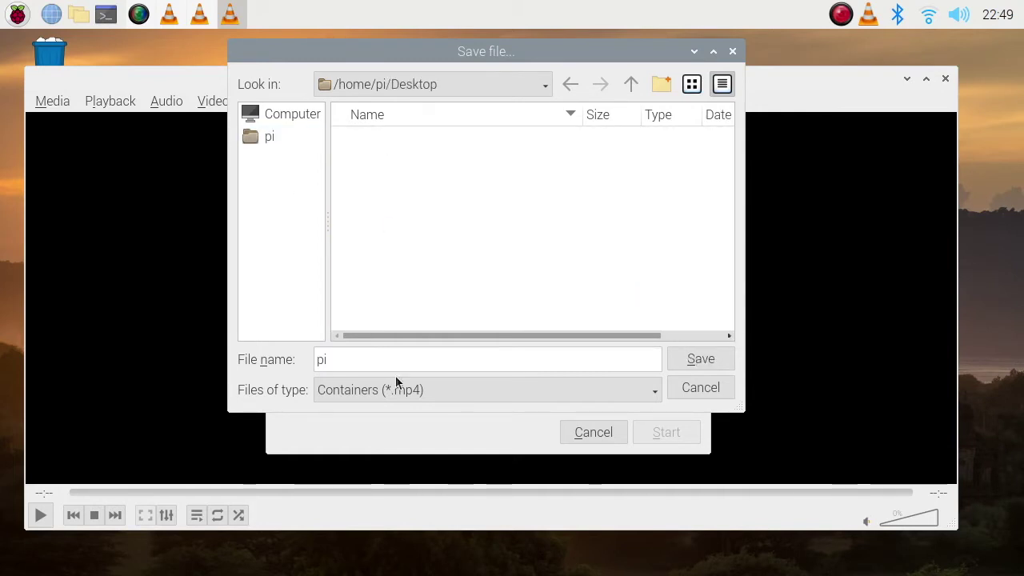
left_click(361, 359)
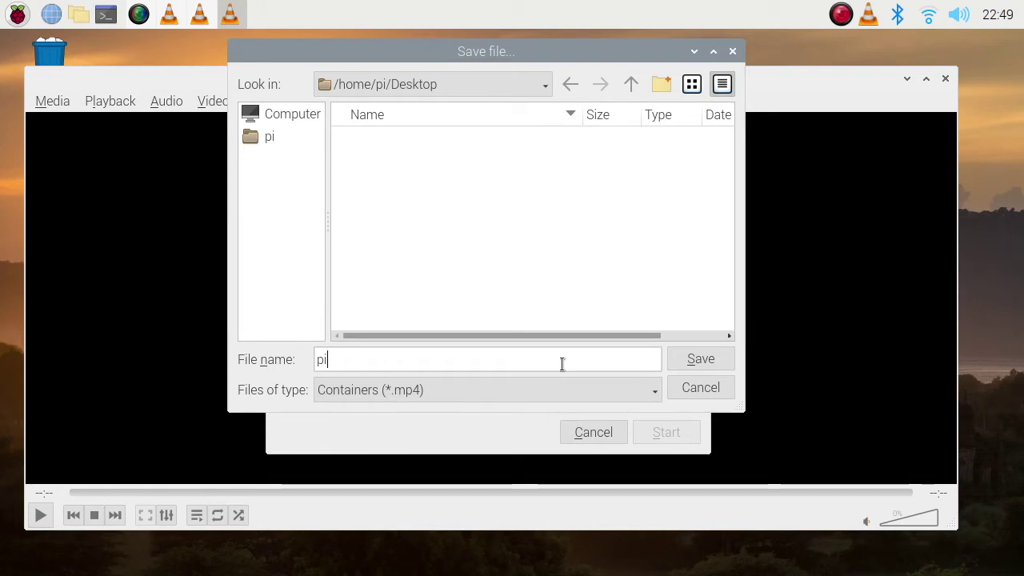
left_click(700, 359)
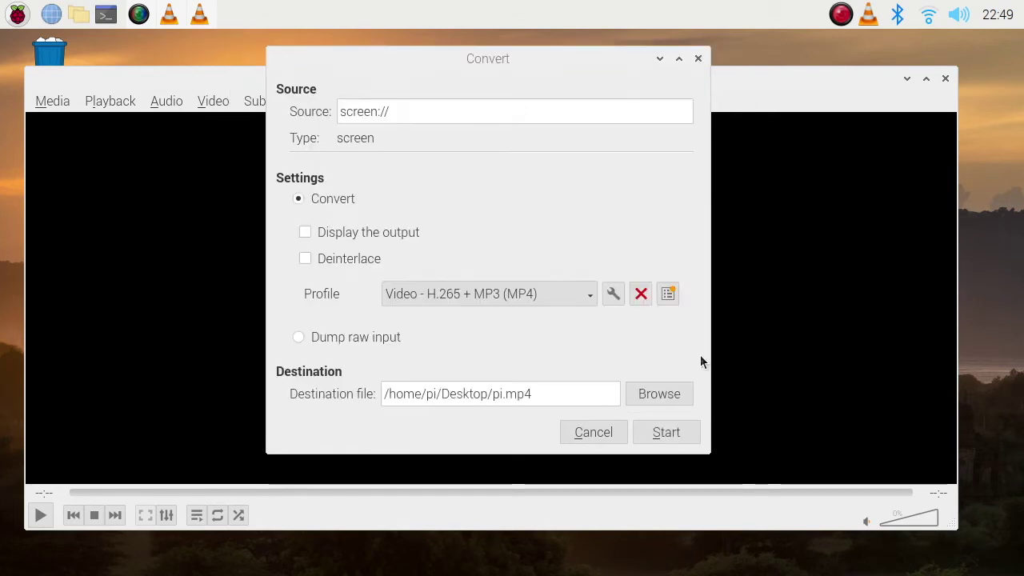
Start the recording, reposition the VLC window, and minimise it to show the desktop
left_click(647, 435)
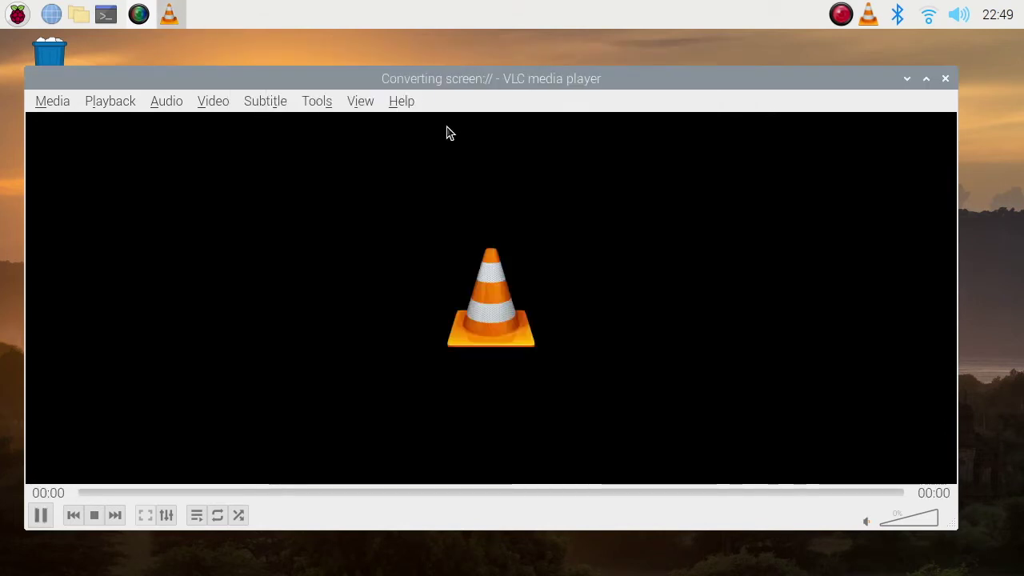
left_click_drag(422, 82, 565, 61)
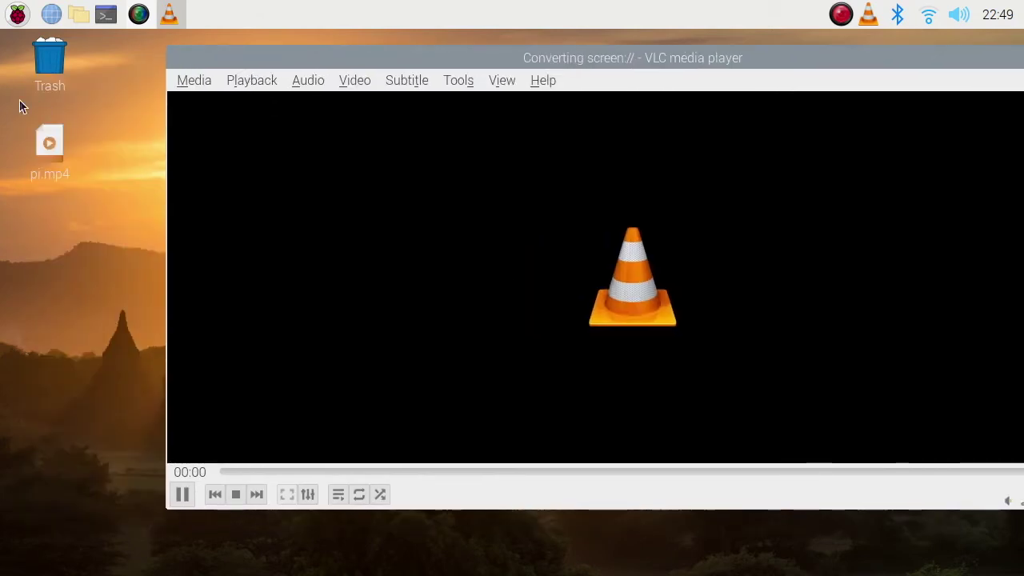
left_click(53, 144)
left_click_drag(355, 58, 199, 84)
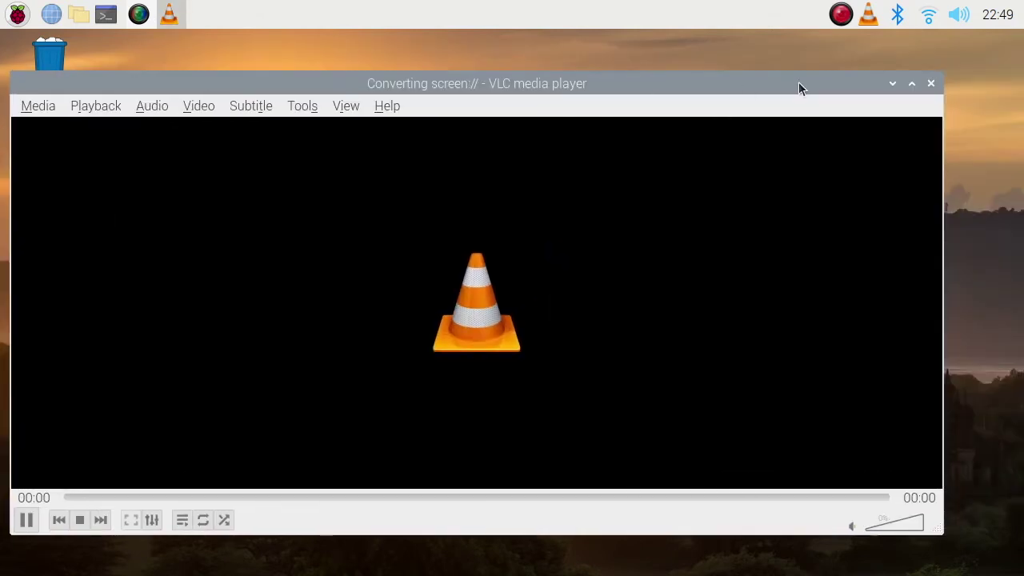
left_click(893, 84)
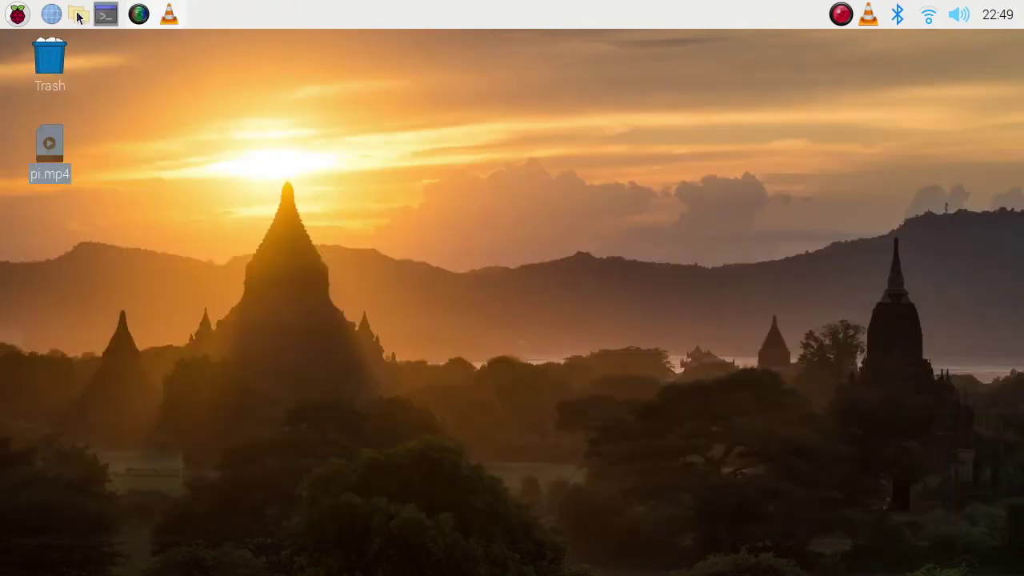
left_click(12, 18)
Type 'VLC_RECORDSCREEN TEST!!!!' in a new Geany document and zoom the text in twice
mouse_move(68, 43)
left_click(229, 39)
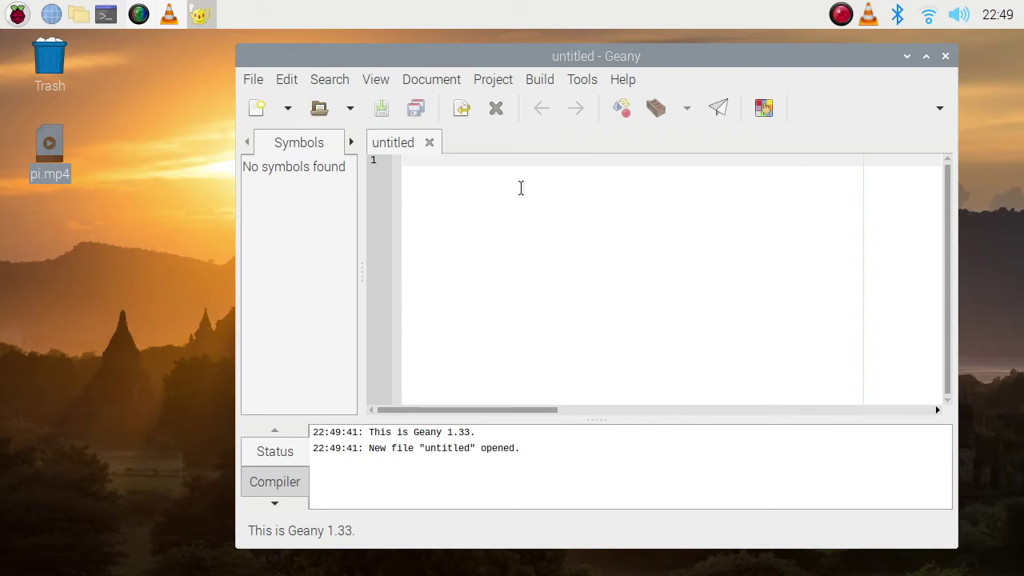
type("VLC_RE")
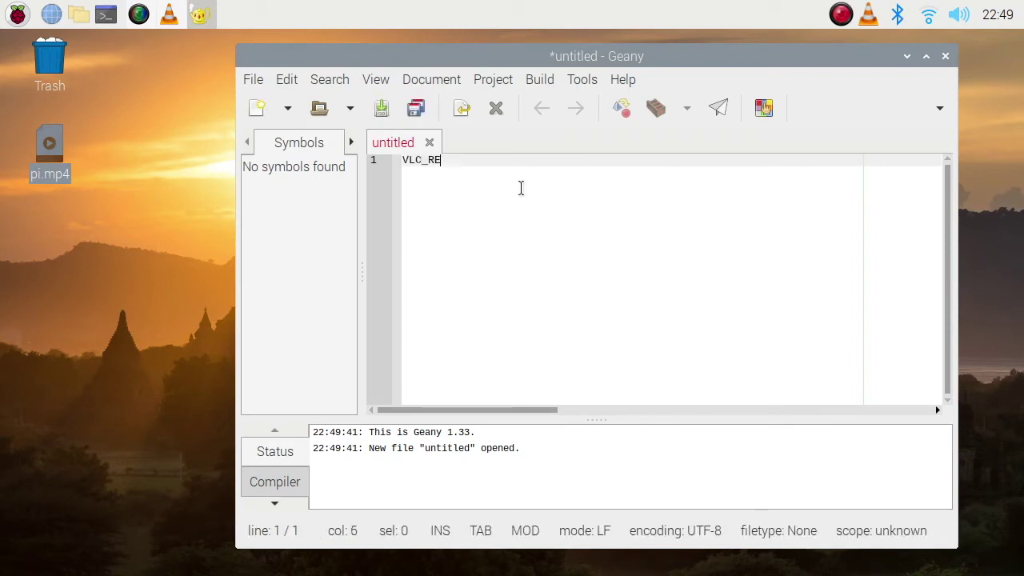
type("CORDS")
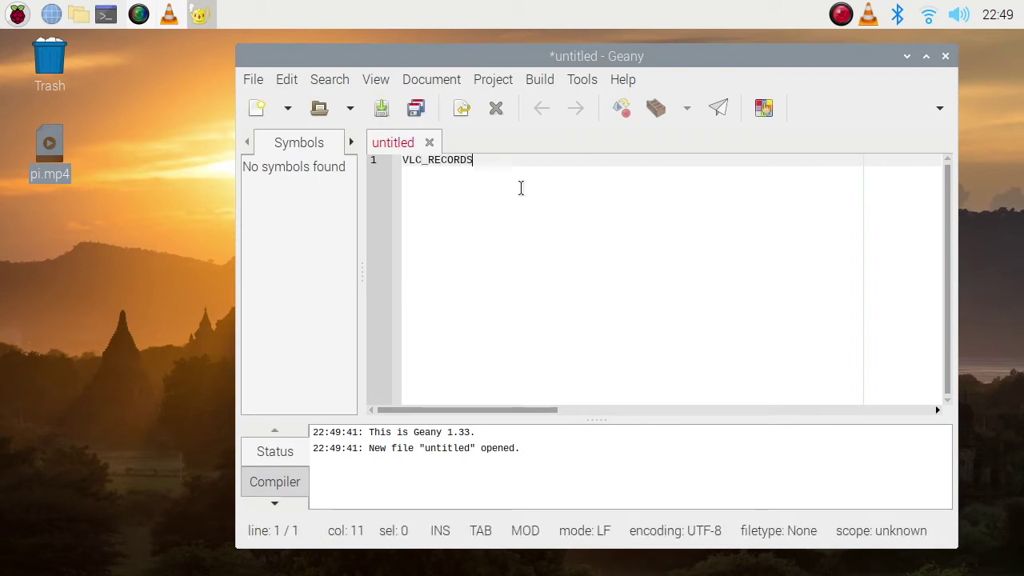
type("CREEN TEST")
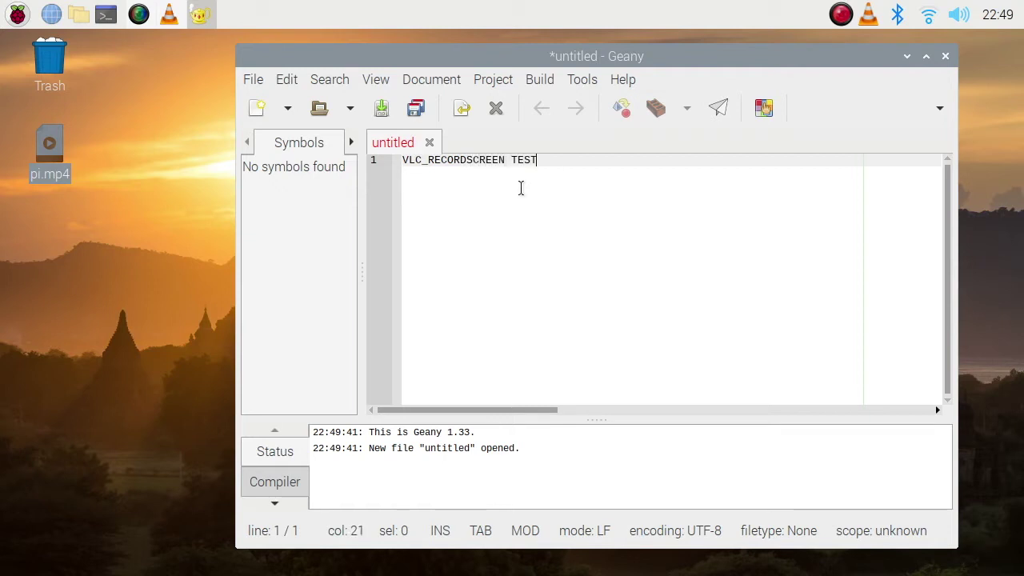
type("!!!!")
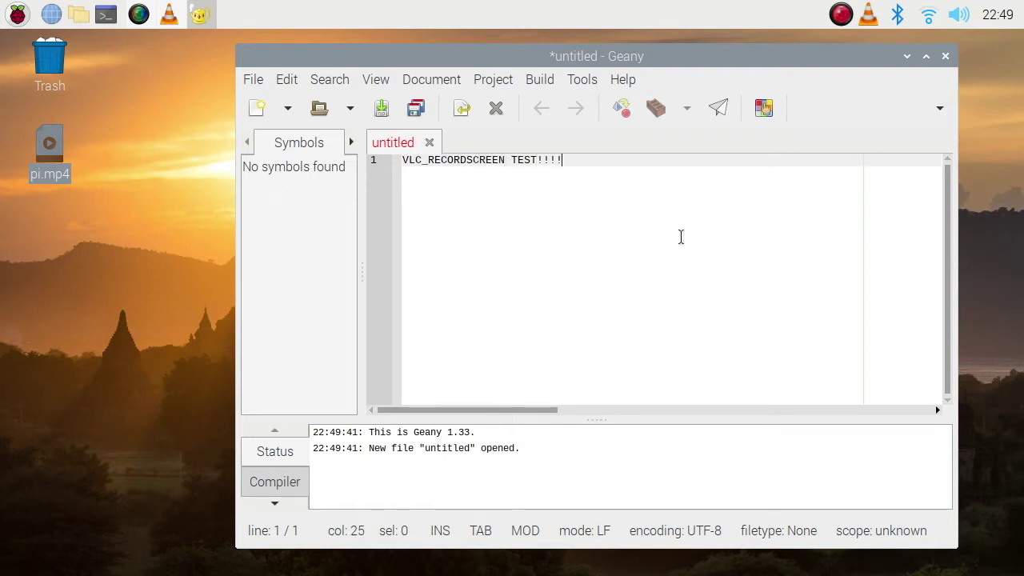
key("ctrl+plus")
key("ctrl+plus")
key("ctrl+plus")
key("ctrl+plus")
key("ctrl+plus")
key("ctrl+plus")
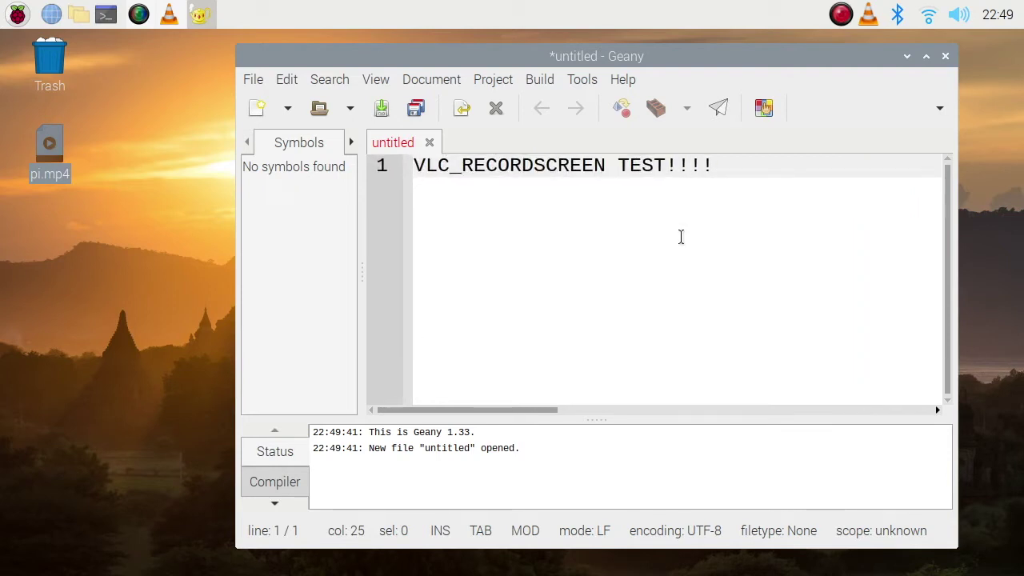
key("ctrl+plus")
key("ctrl+plus")
key("ctrl+plus")
key("ctrl+plus")
key("ctrl+plus")
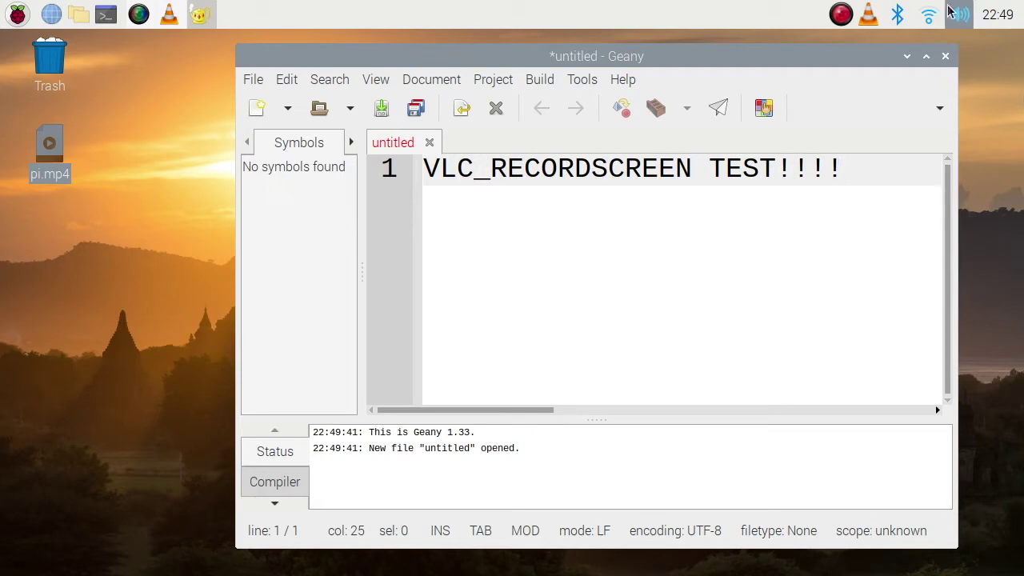
Close Geany without saving and bring the VLC recording window back
left_click(945, 57)
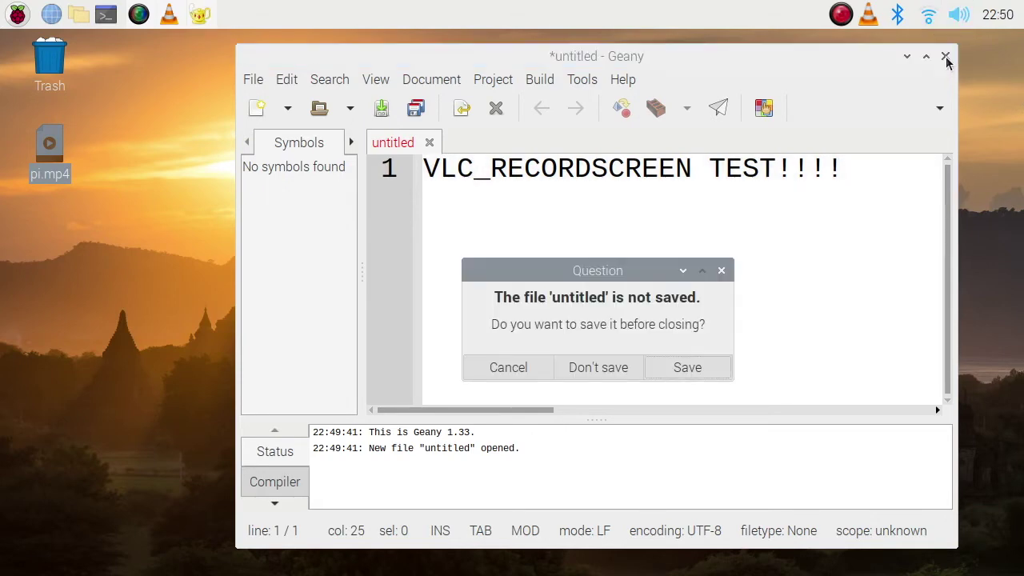
left_click(614, 361)
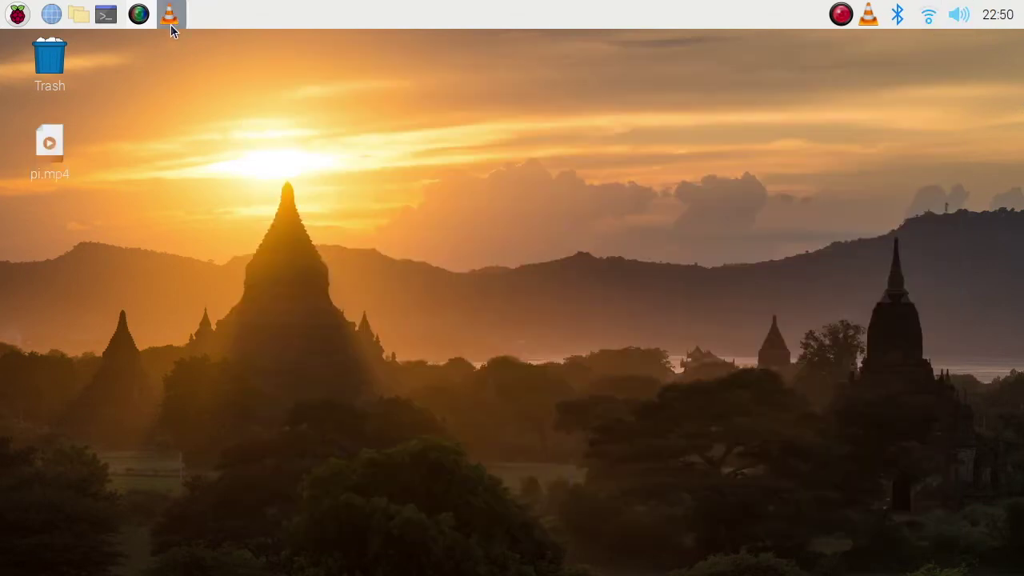
left_click(170, 16)
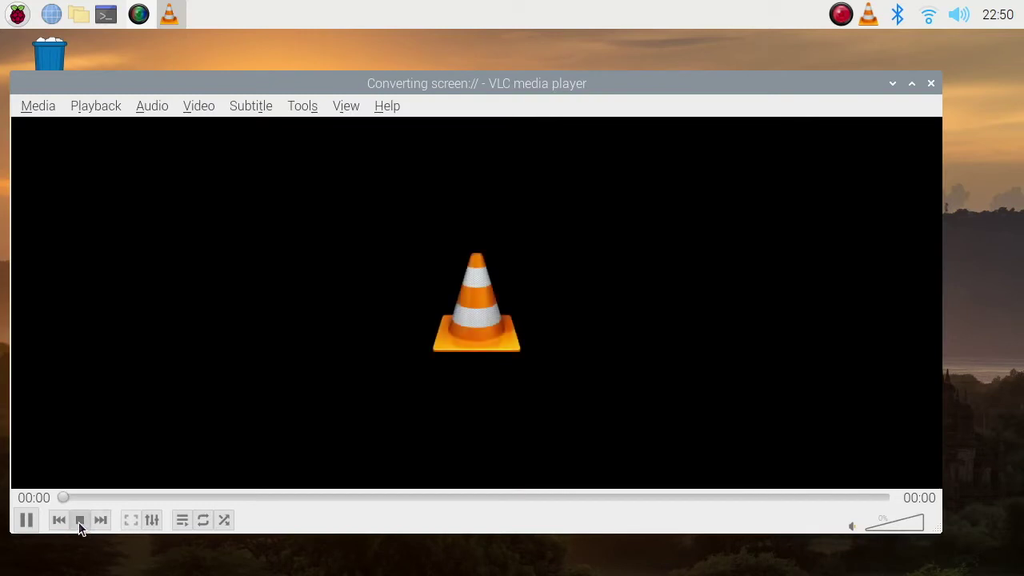
Check pi.mp4's properties twice (93.7 KiB MPEG-4 video), close VLC, and reopen pi.mp4
left_click_drag(471, 85, 519, 127)
right_click(37, 174)
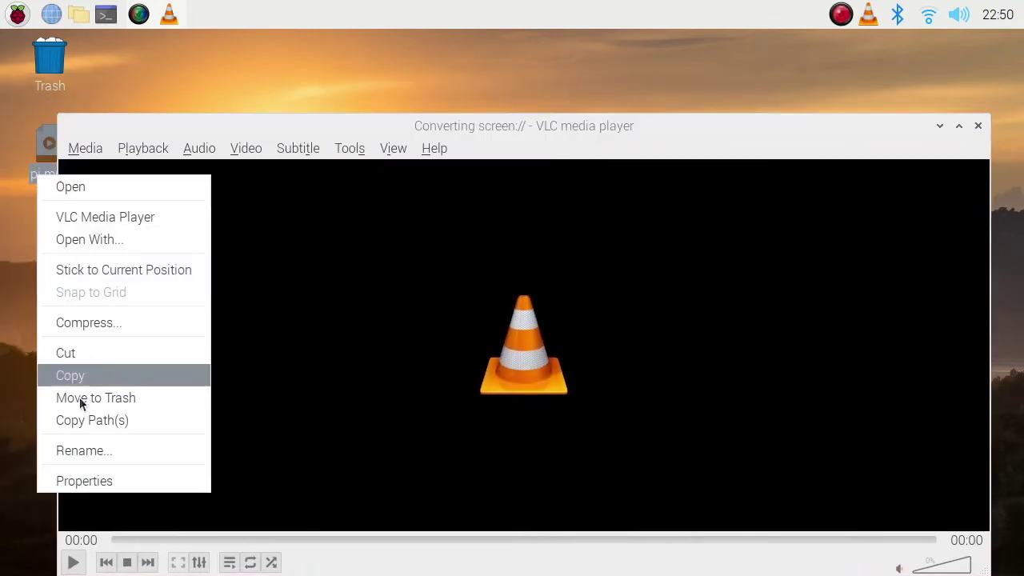
left_click(66, 481)
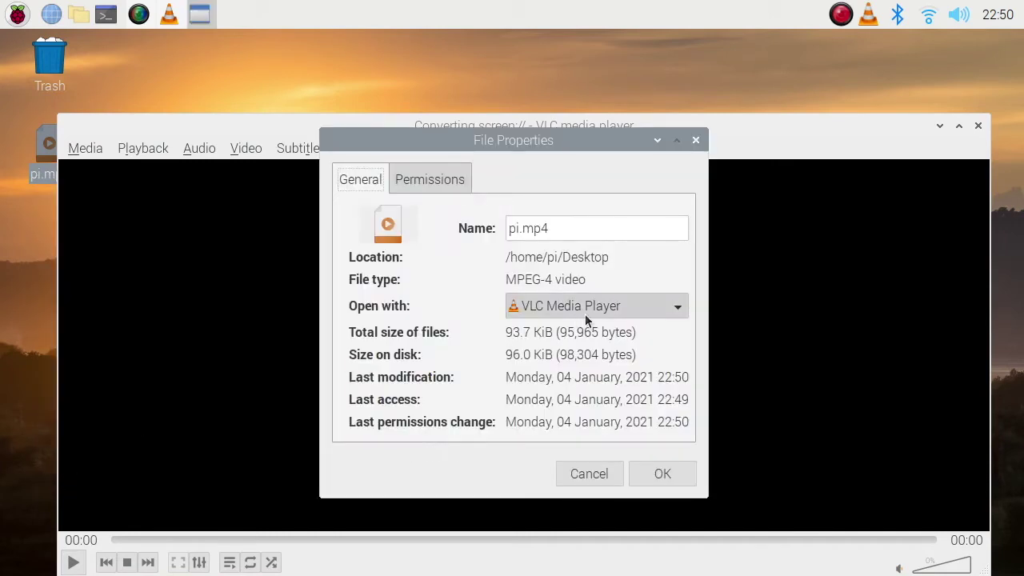
left_click(613, 474)
right_click(41, 176)
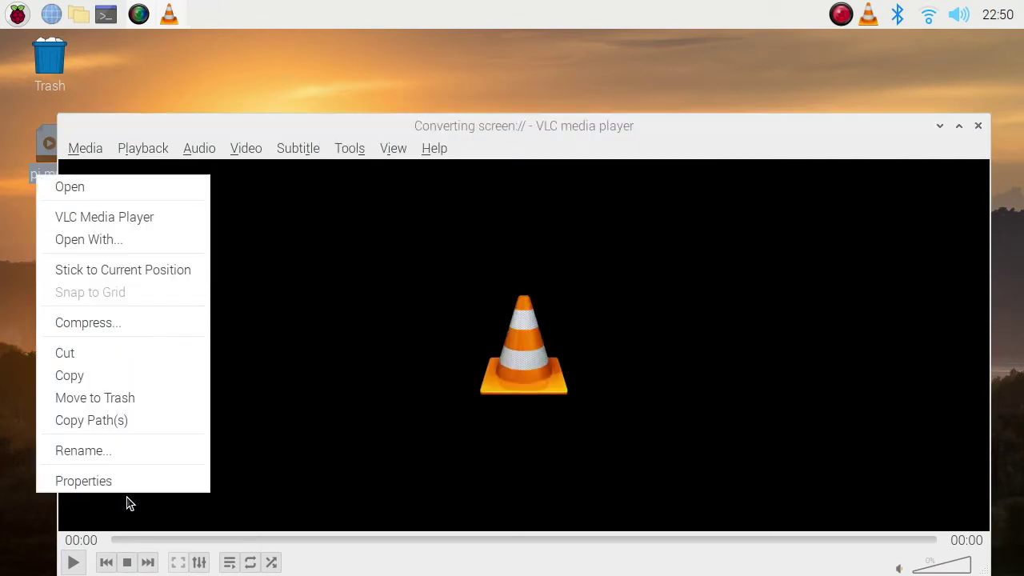
left_click(195, 484)
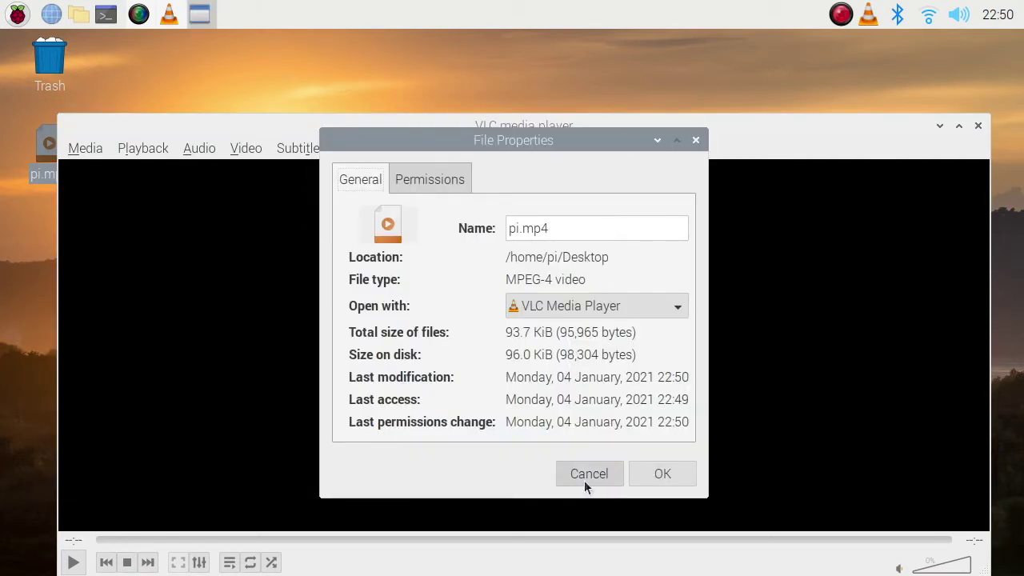
left_click(586, 483)
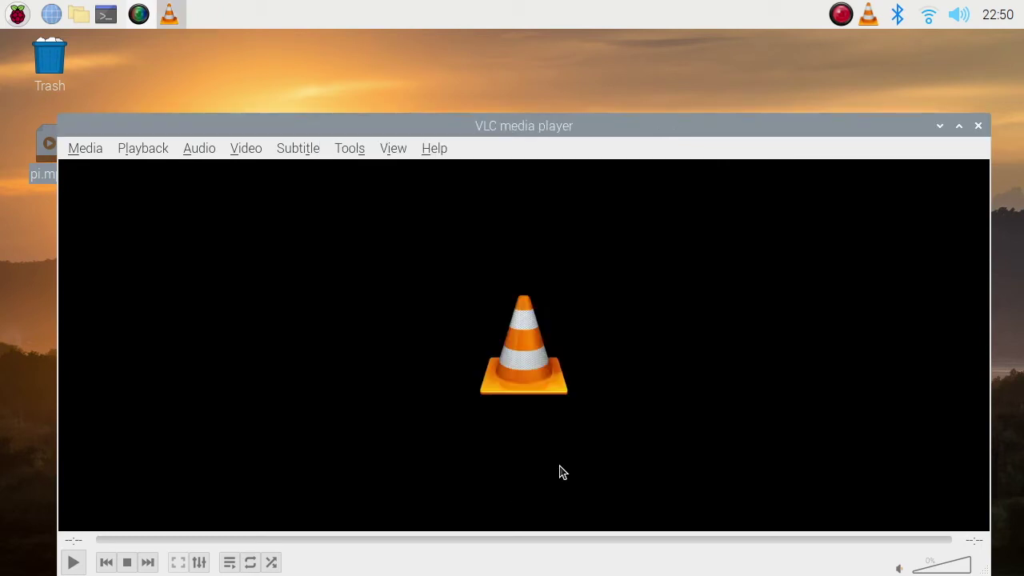
left_click(978, 126)
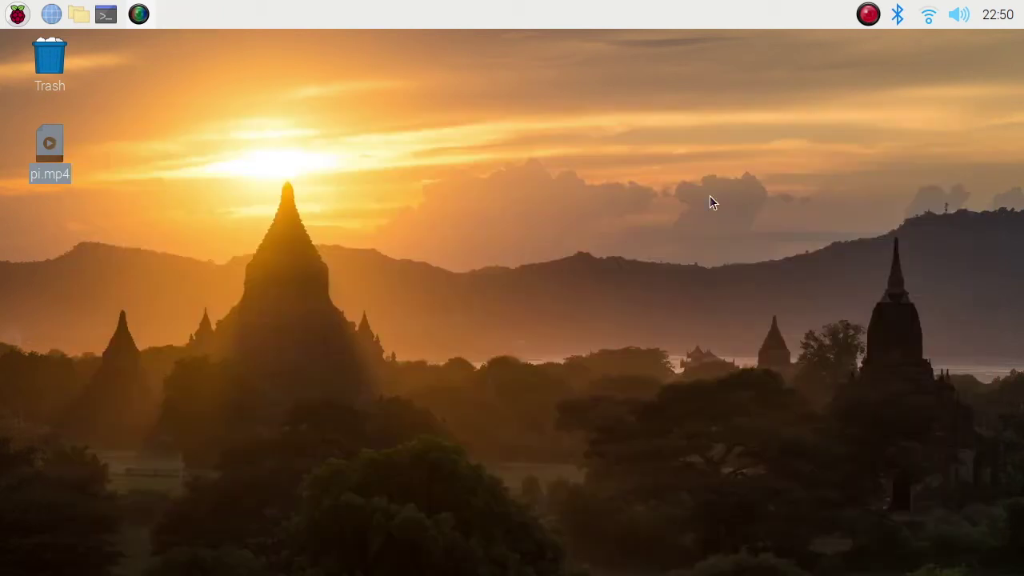
double_click(47, 142)
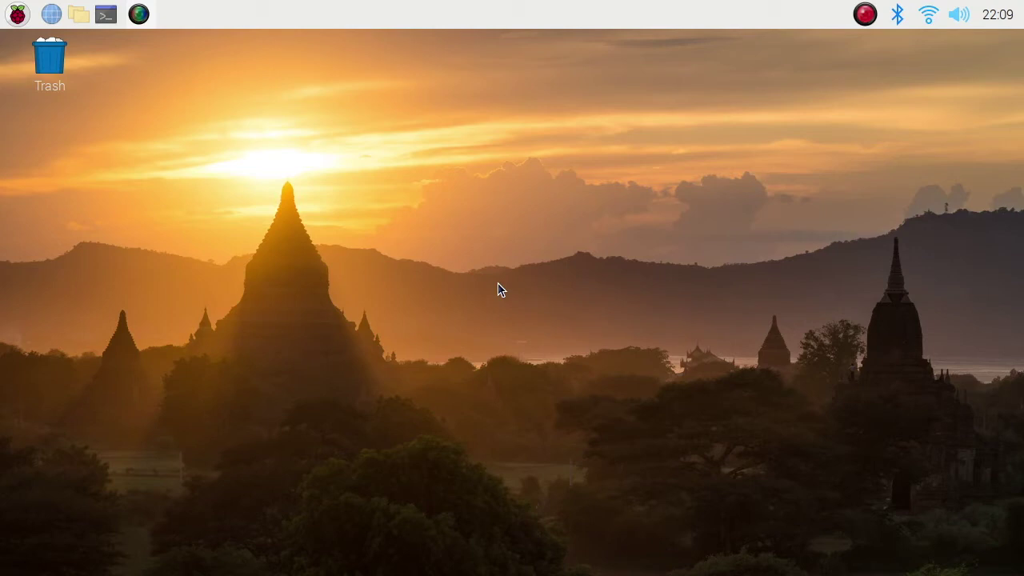
Open a terminal and enter the 'sudo apt install kazam' command
left_click(106, 14)
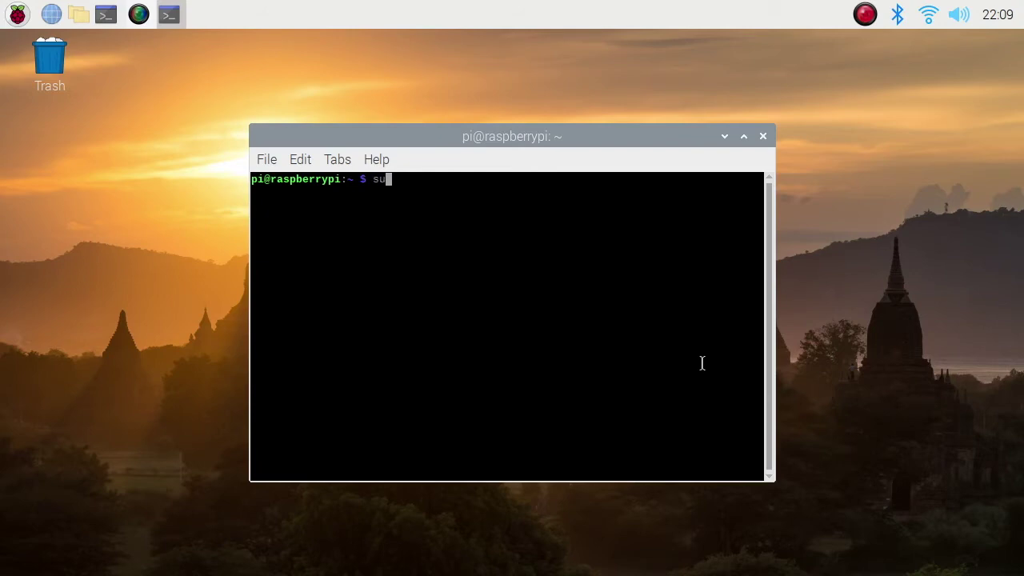
type("sudo apt insta")
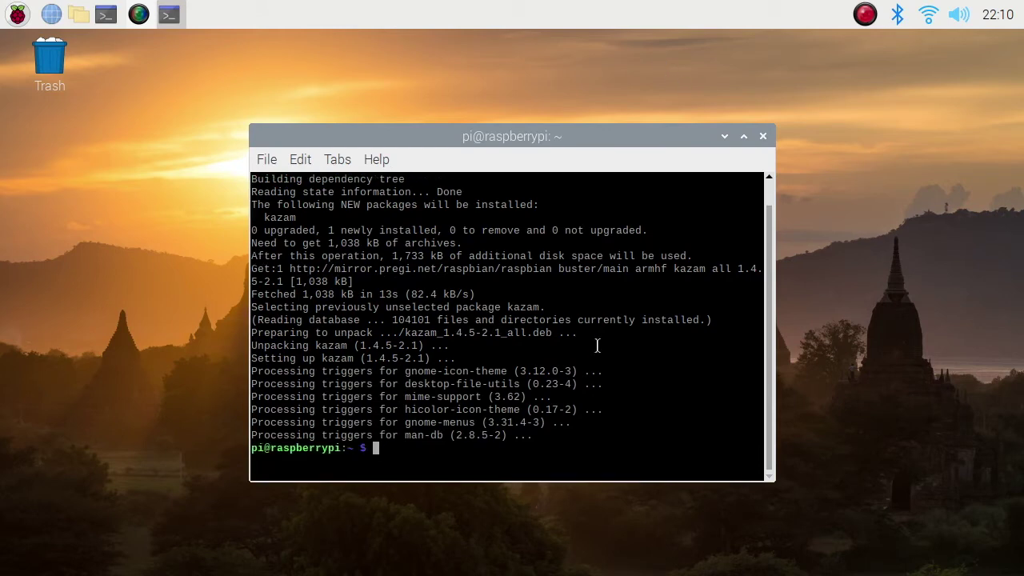
Close the terminal, search 'kazam' in Add / Remove Software to confirm 1.4.5-2.1, then cancel
left_click(765, 138)
left_click(18, 14)
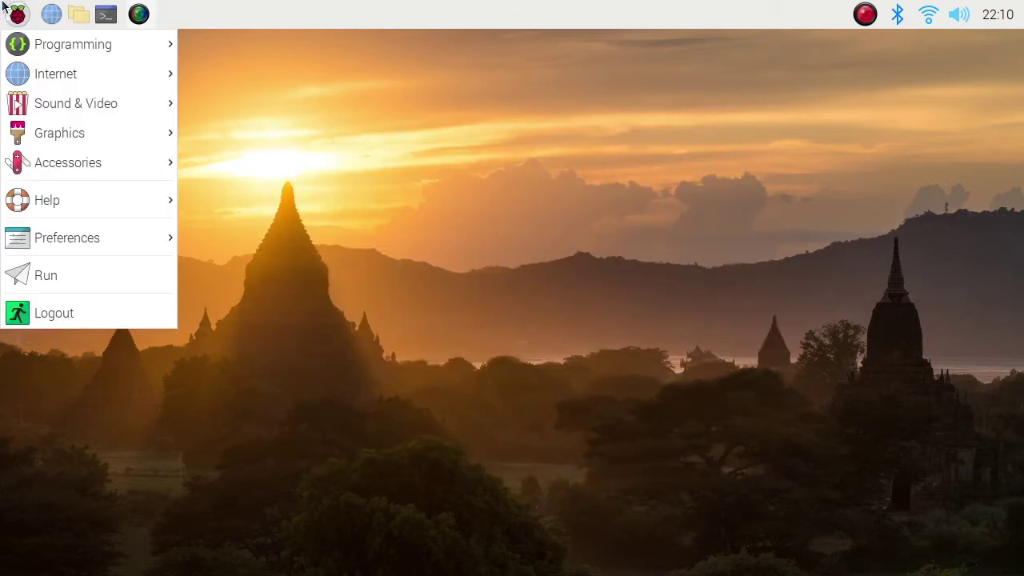
mouse_move(176, 237)
left_click(288, 235)
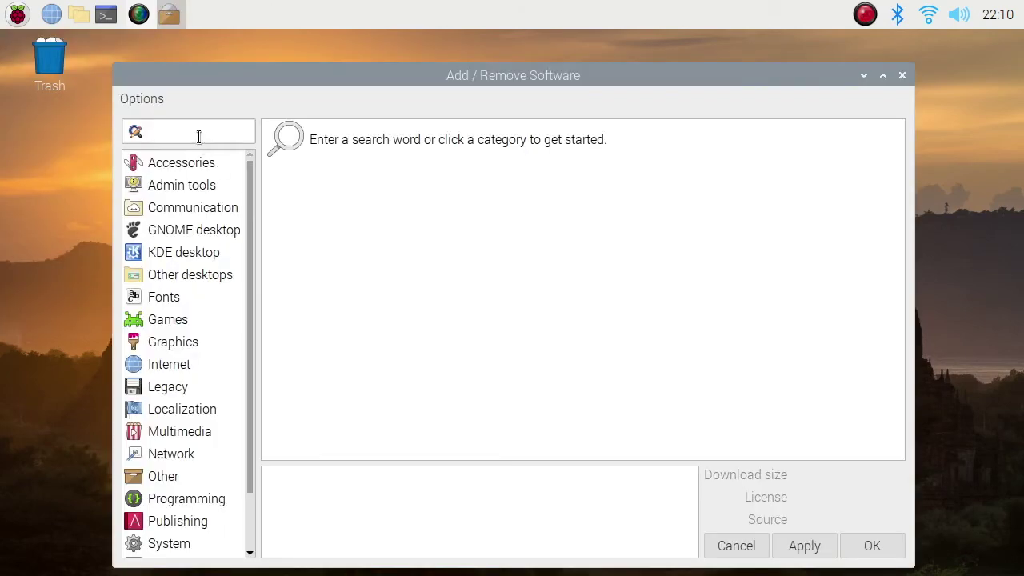
type("kazam")
key("Return")
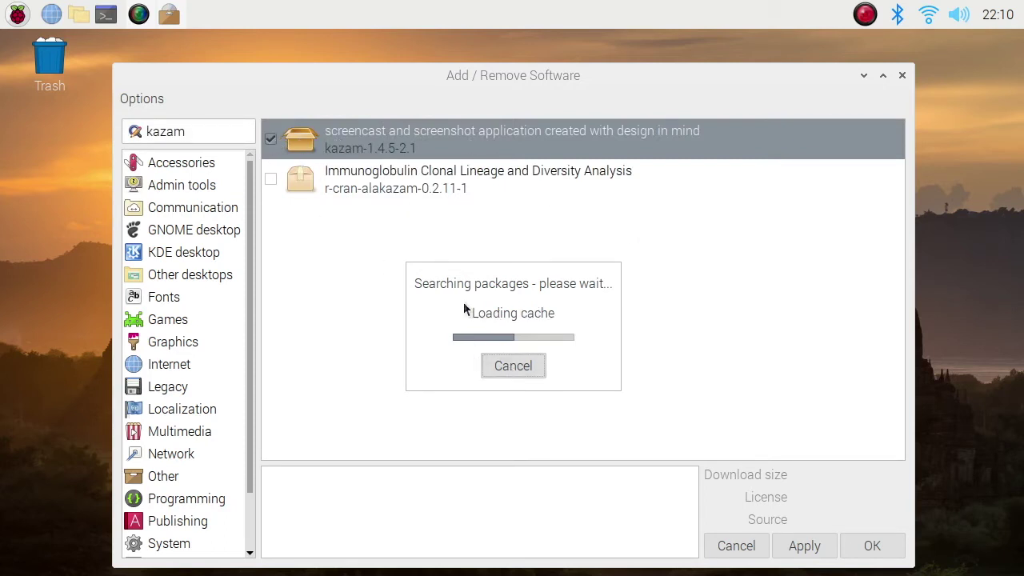
left_click(724, 547)
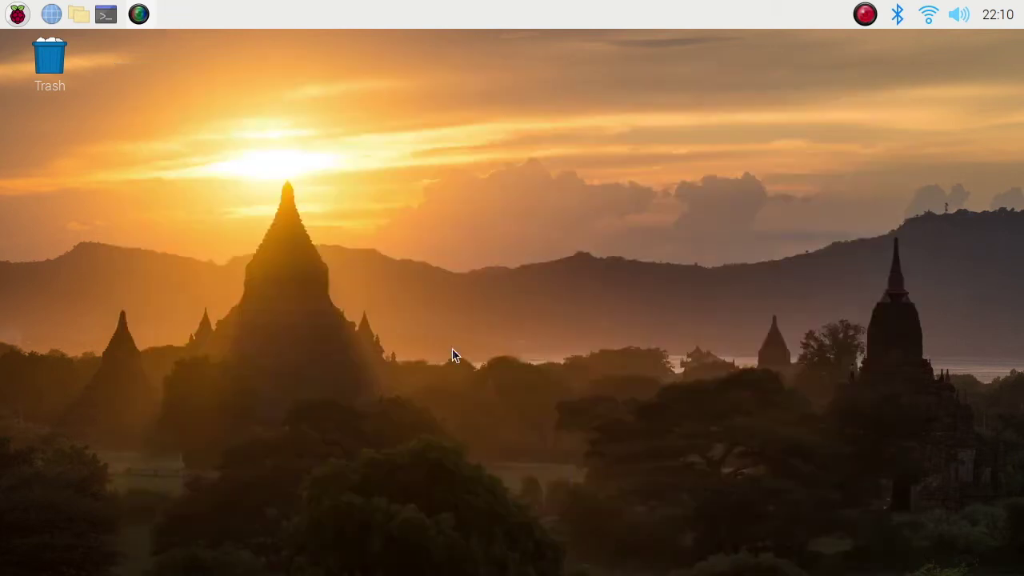
Launch Kazam, start a fullscreen screencast, then open and close a terminal
left_click(17, 14)
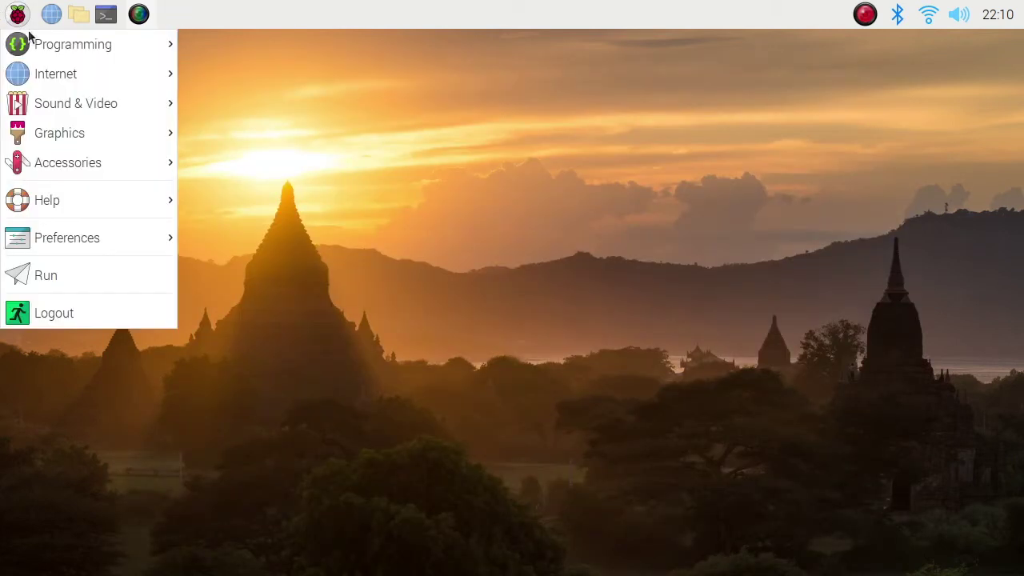
mouse_move(52, 105)
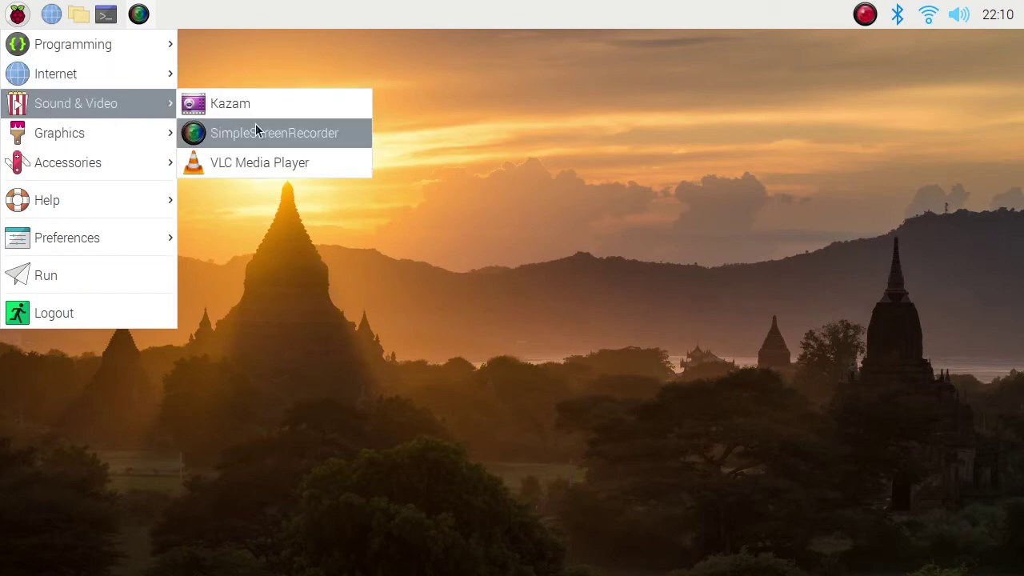
left_click(219, 102)
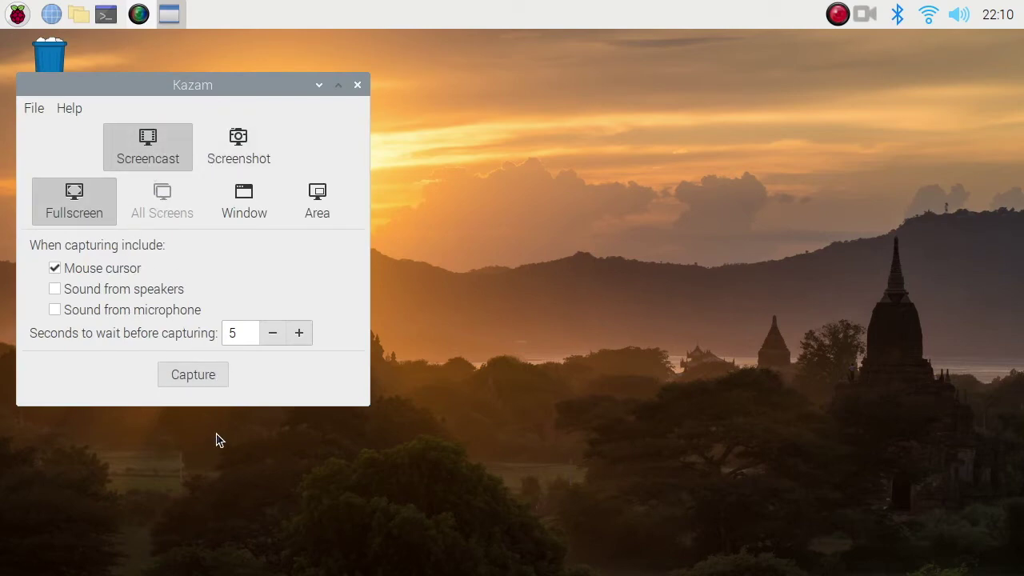
left_click(195, 375)
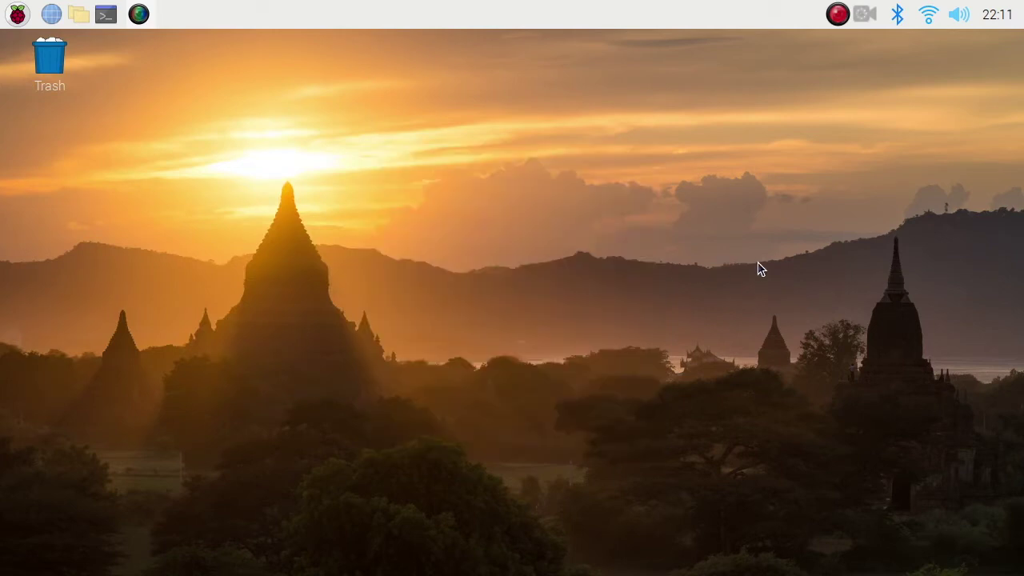
left_click(106, 14)
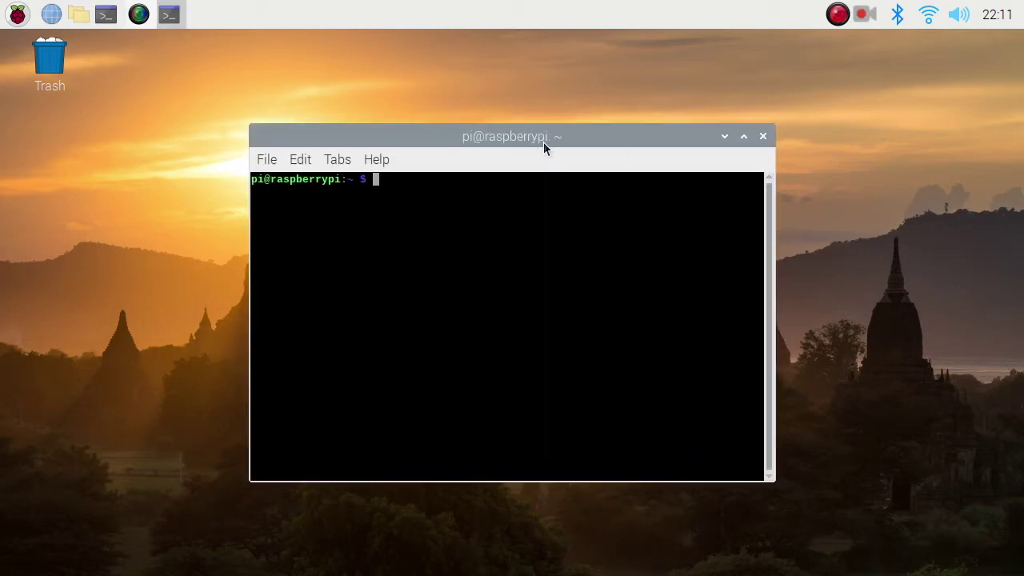
left_click_drag(544, 141, 529, 122)
left_click(750, 116)
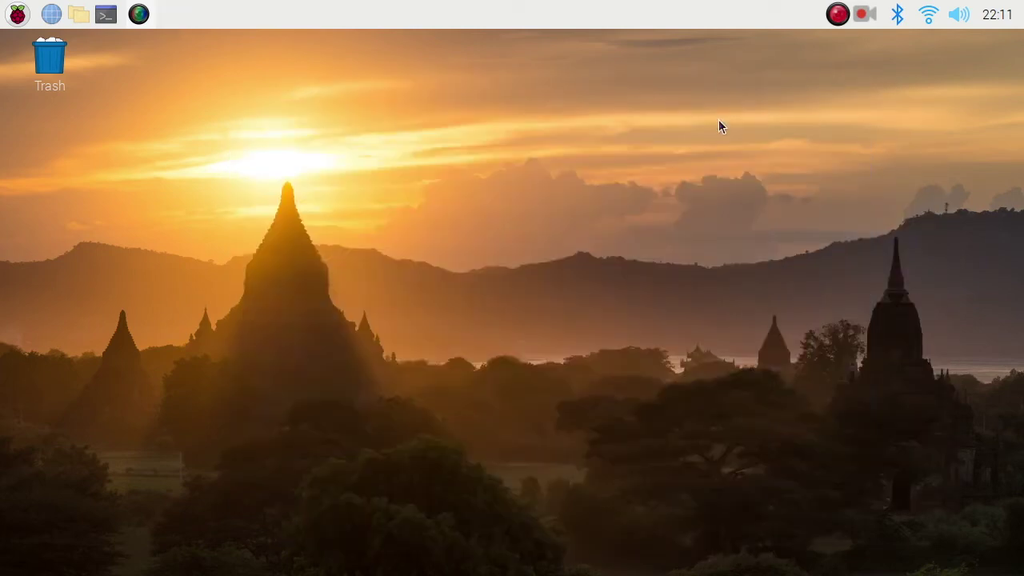
Type 'kazam test!!!!!!' in a new Geany file, then close it without saving
left_click(18, 14)
mouse_move(48, 44)
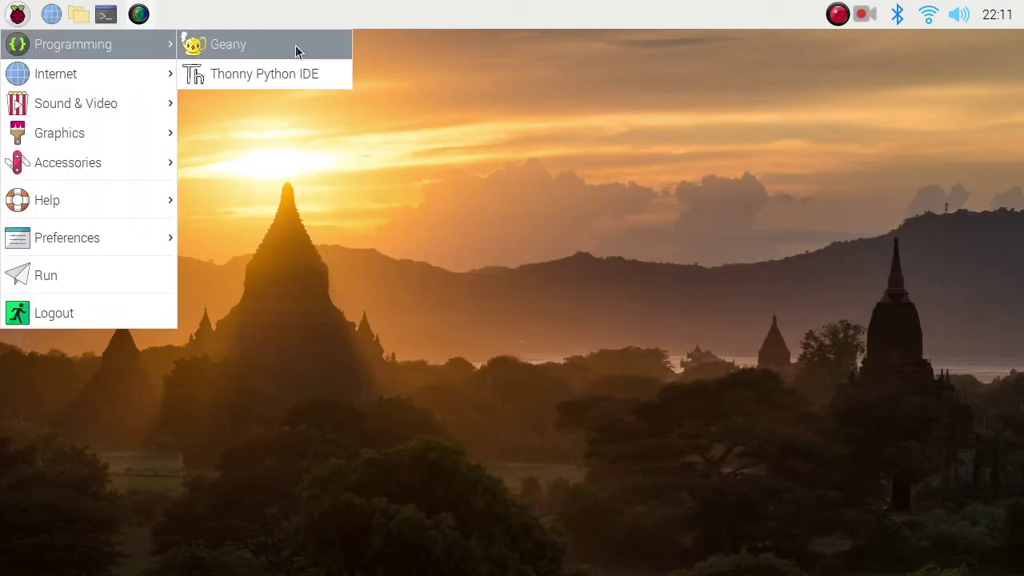
key("Down")
key("Return")
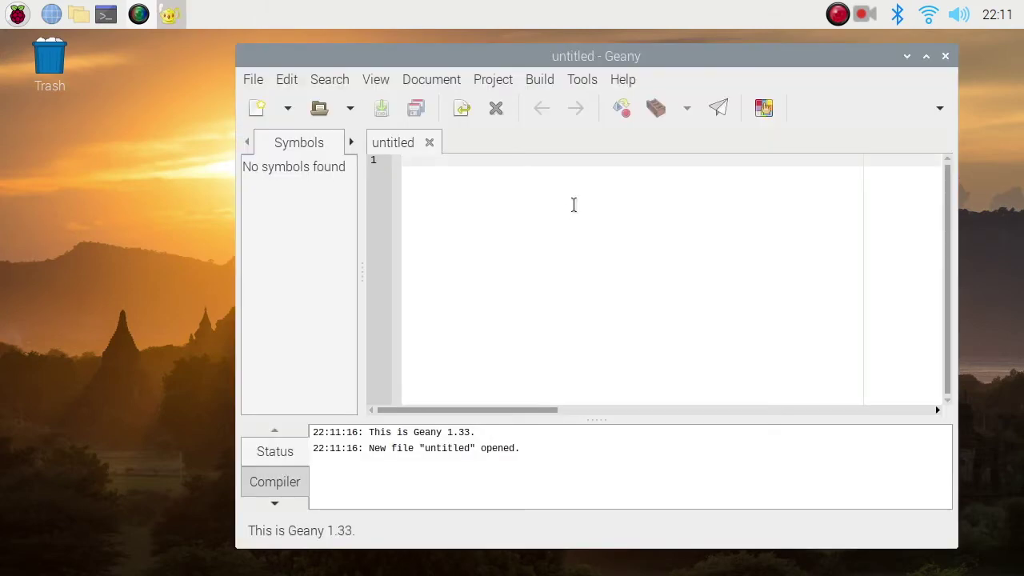
type("kaz")
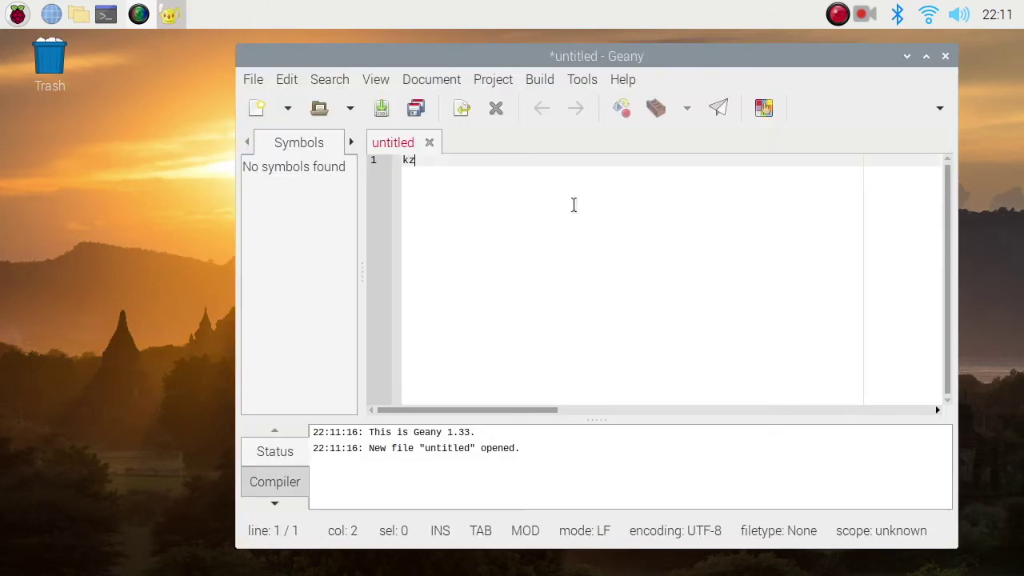
type("am test!!!!!!")
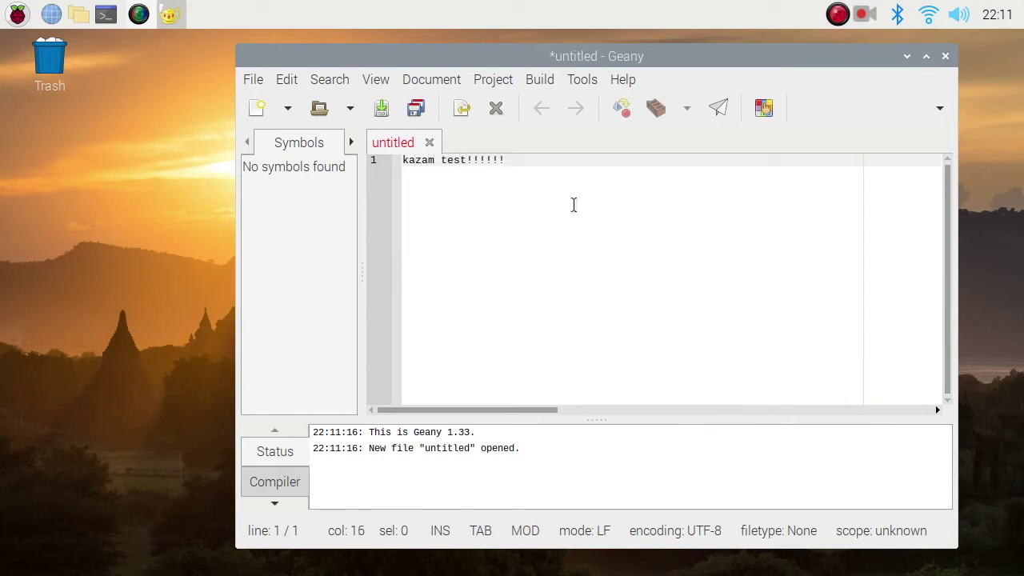
left_click(950, 56)
left_click(579, 372)
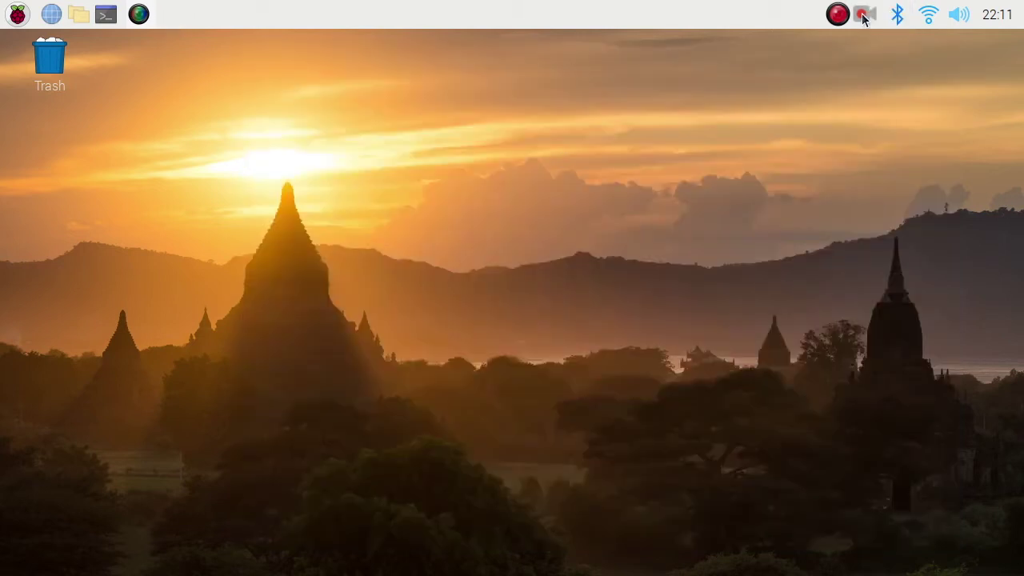
Finish the recording from Kazam's tray menu and name the file recording_via_kazam
left_click(864, 20)
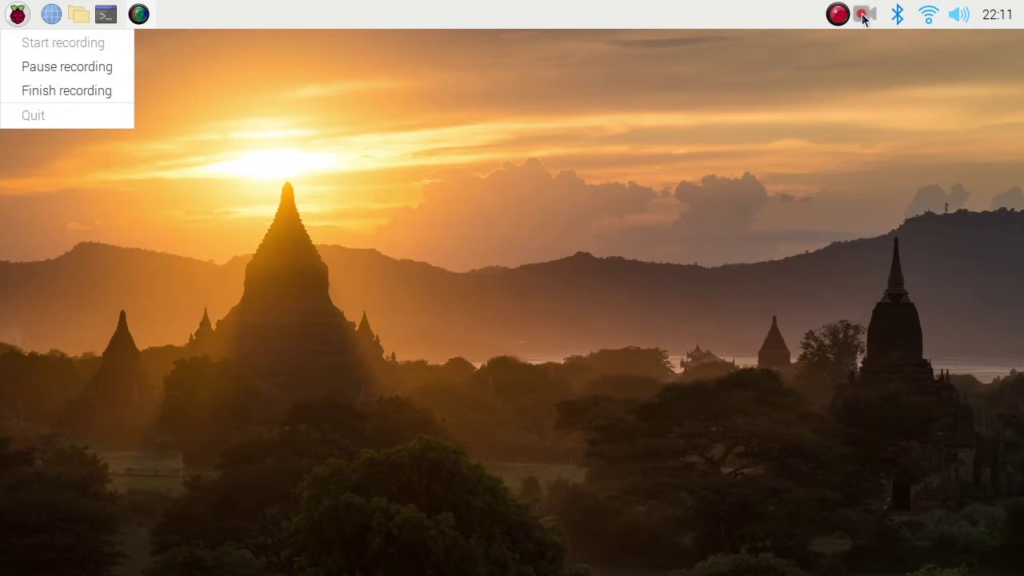
left_click(65, 90)
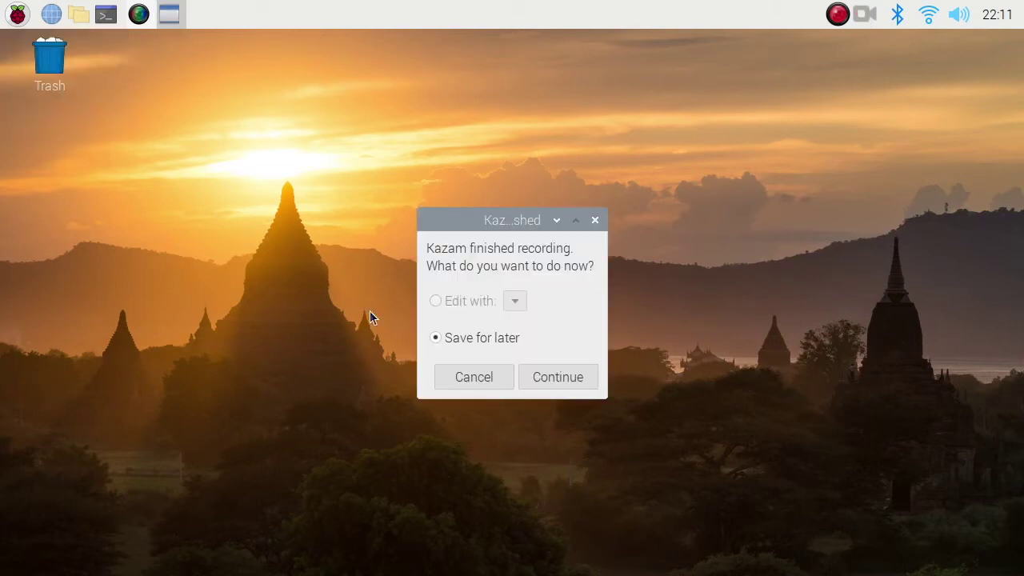
left_click(555, 367)
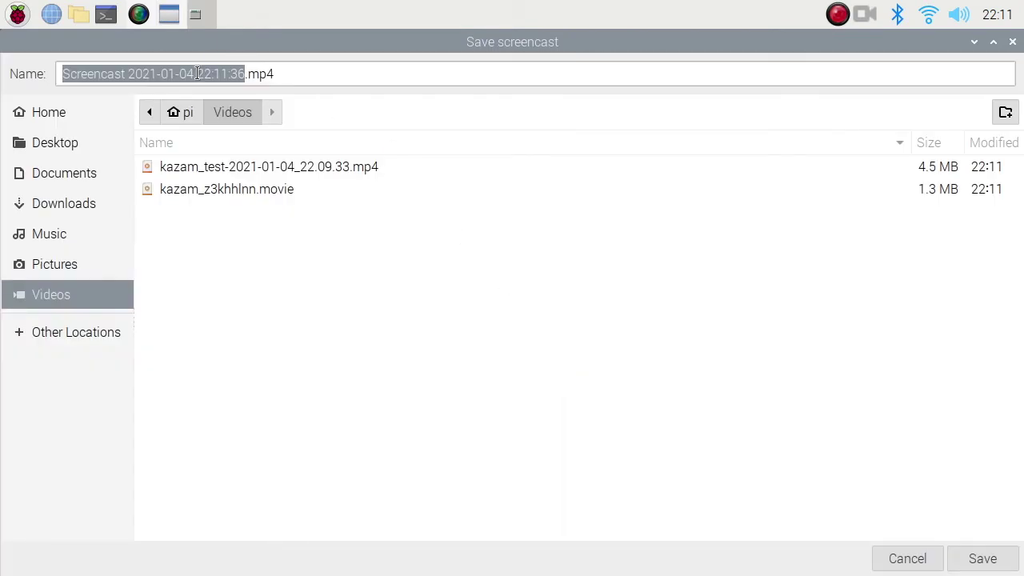
type("kaza")
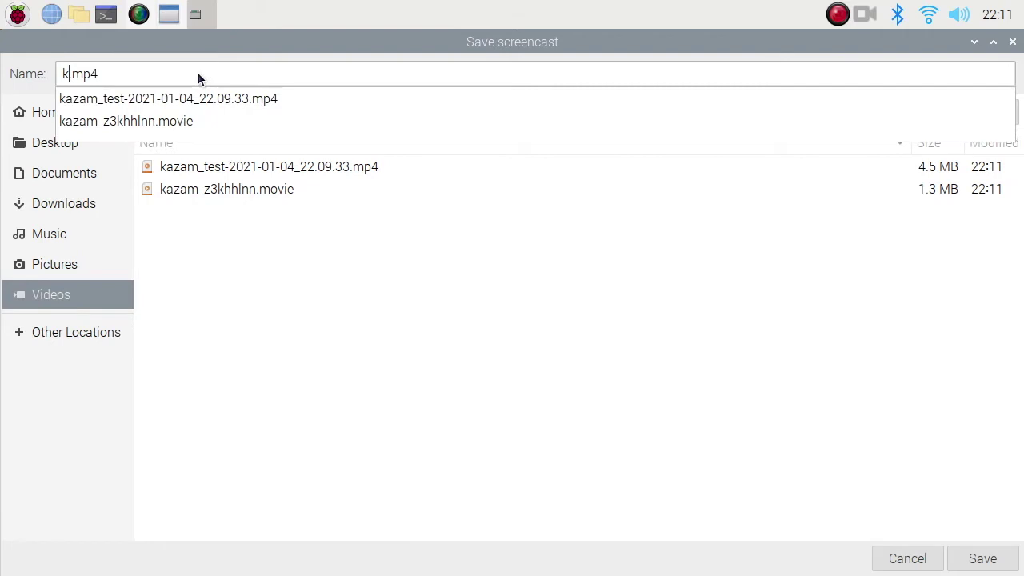
type("m")
key("BackSpace")
key("BackSpace")
key("BackSpace")
key("BackSpace")
key("BackSpace")
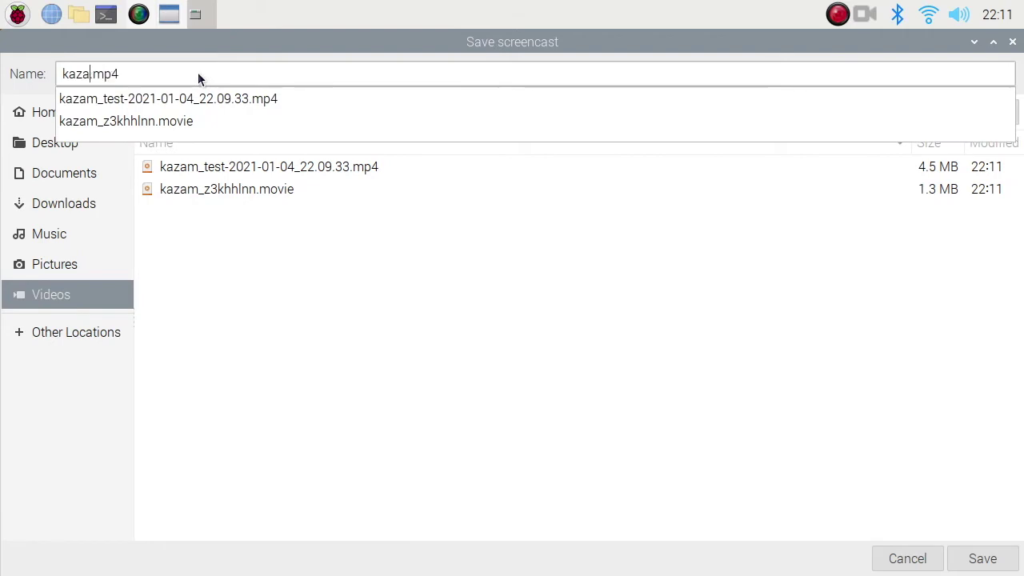
type("recording")
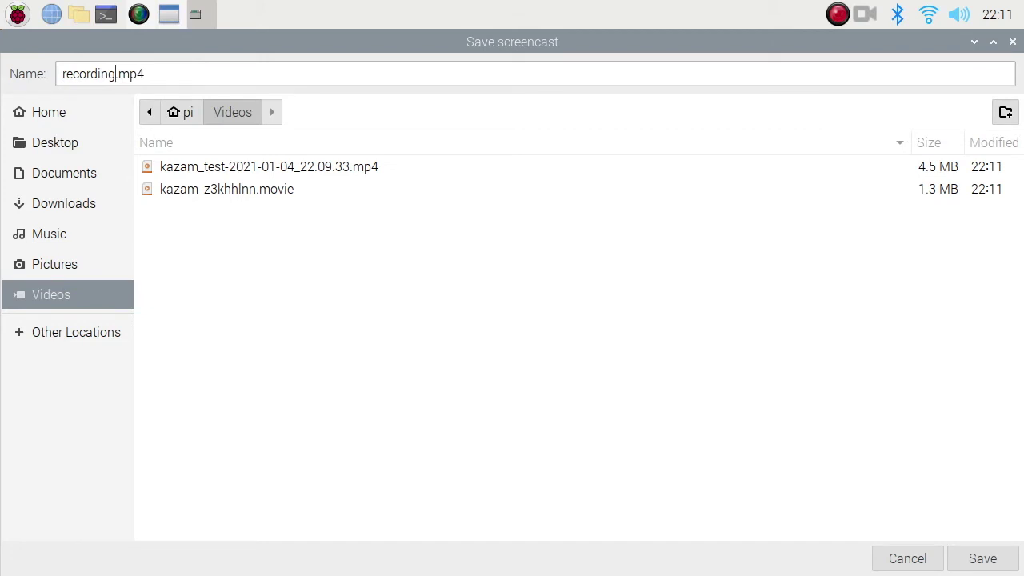
type("_via_kazam")
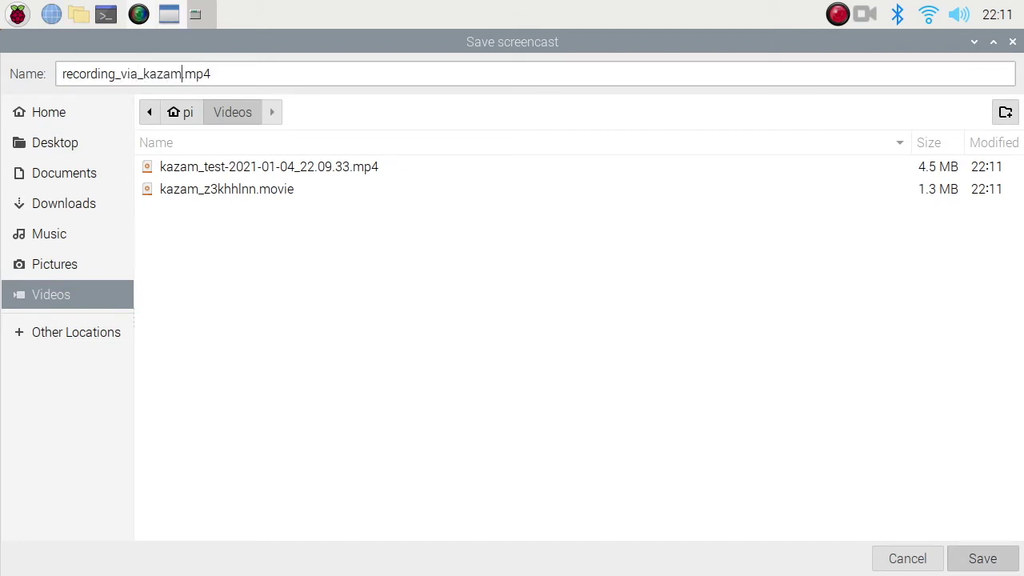
key("Return")
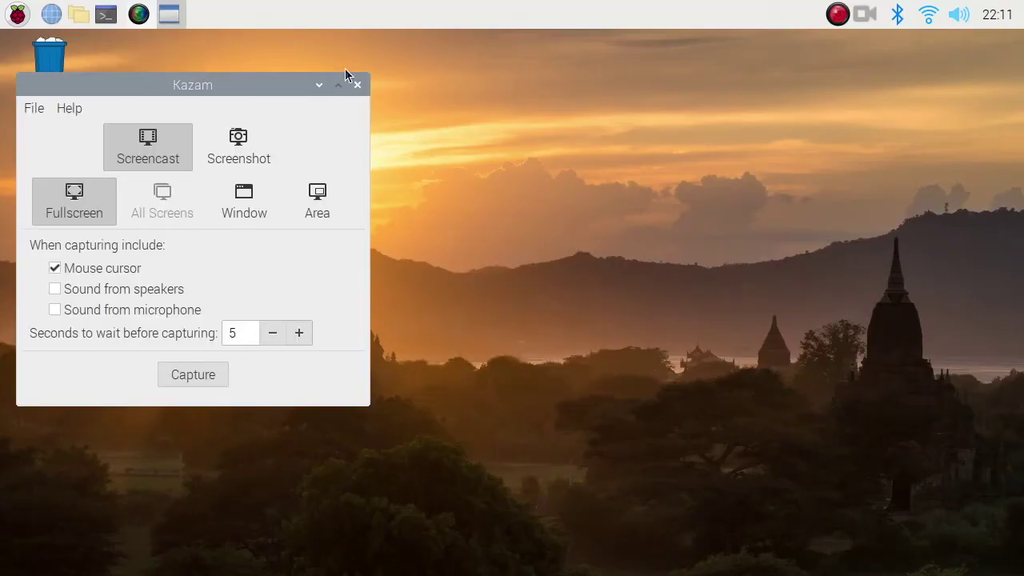
Open recording_via_kazam.mp4 from the Videos folder to play it in VLC
left_click(78, 14)
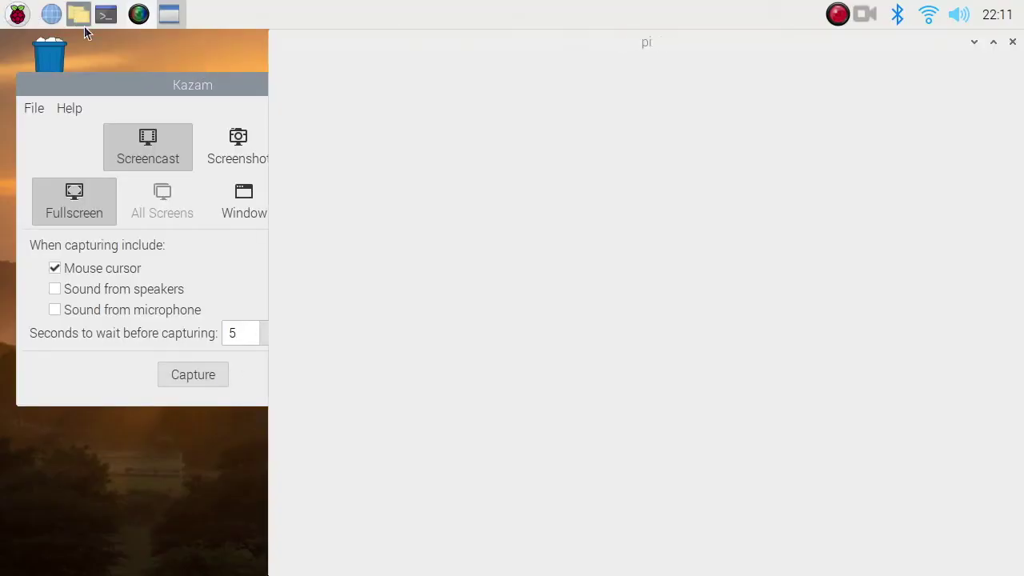
double_click(775, 224)
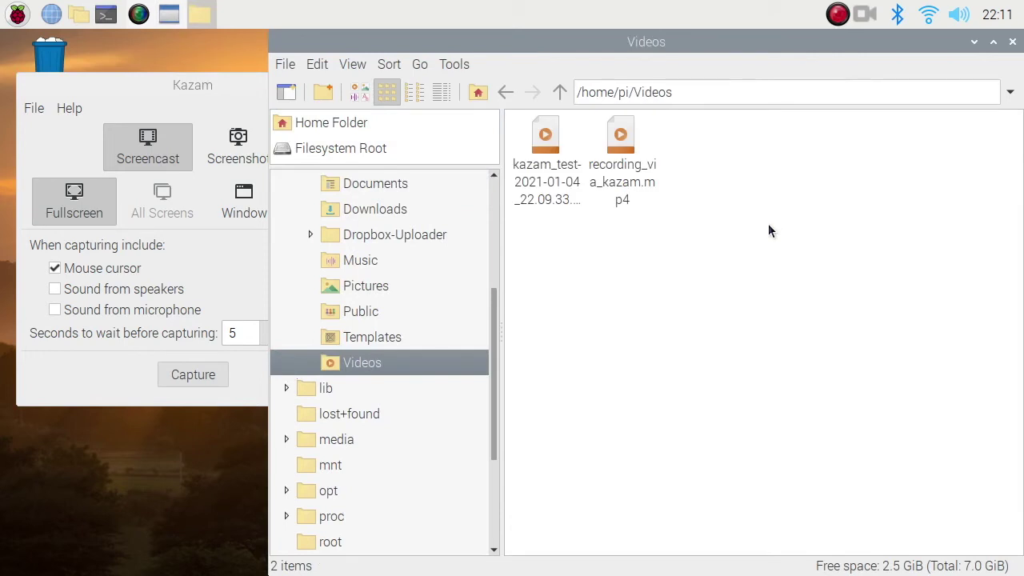
left_click(641, 179)
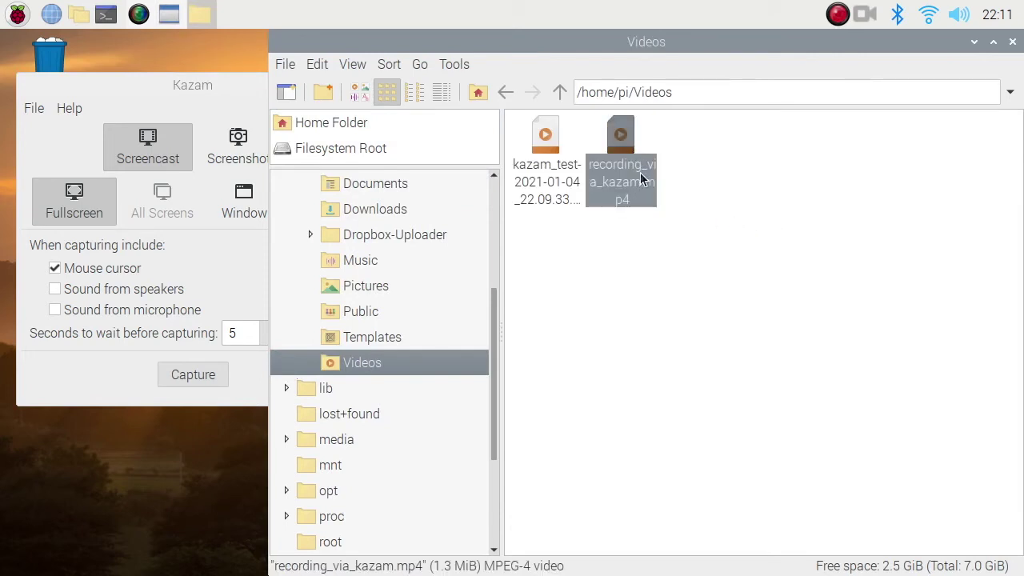
left_click(660, 258)
double_click(625, 139)
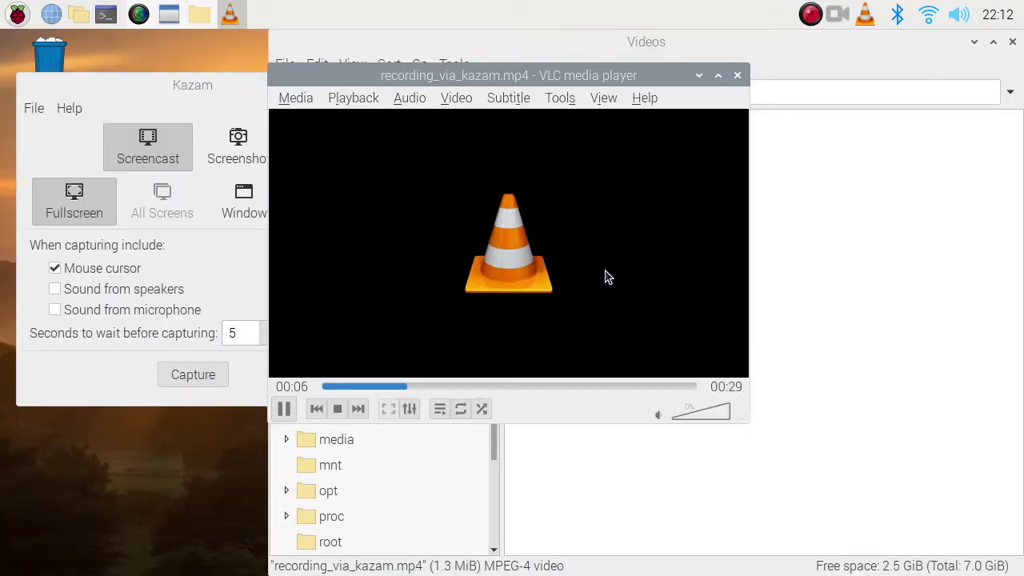
Hide the file manager, move the player aside, and close VLC
left_click(971, 50)
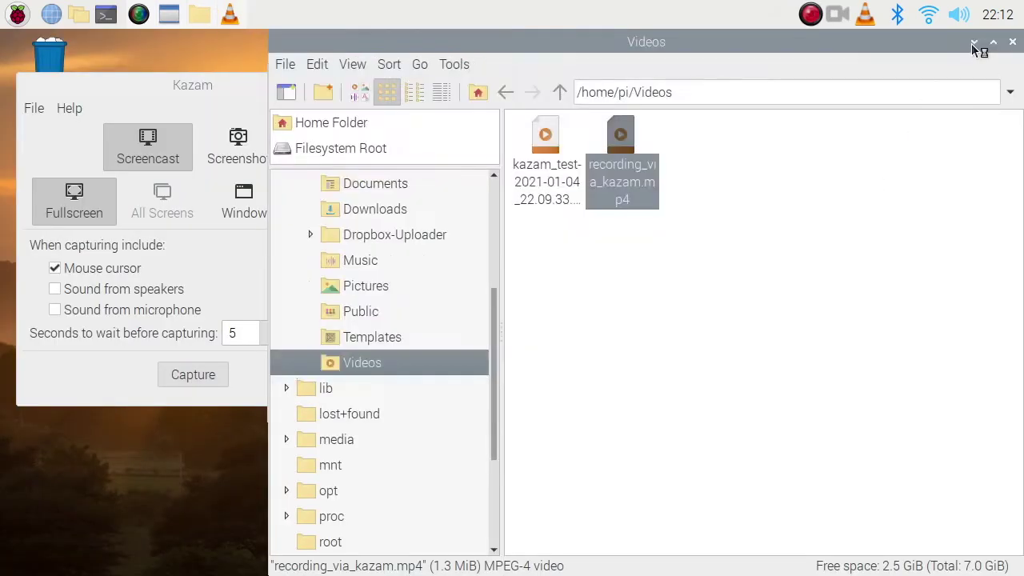
left_click(975, 41)
left_click_drag(572, 73, 729, 120)
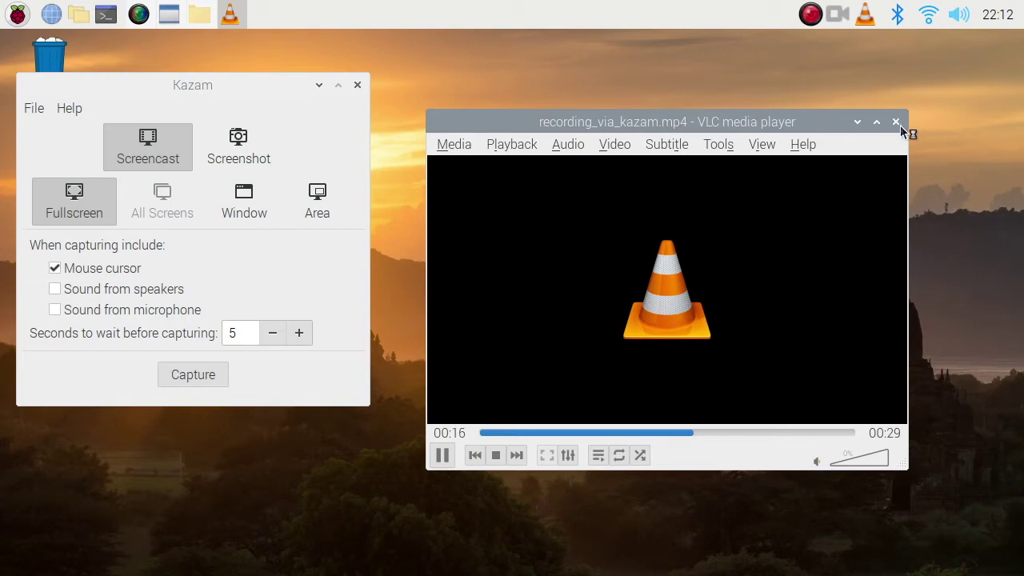
left_click(900, 125)
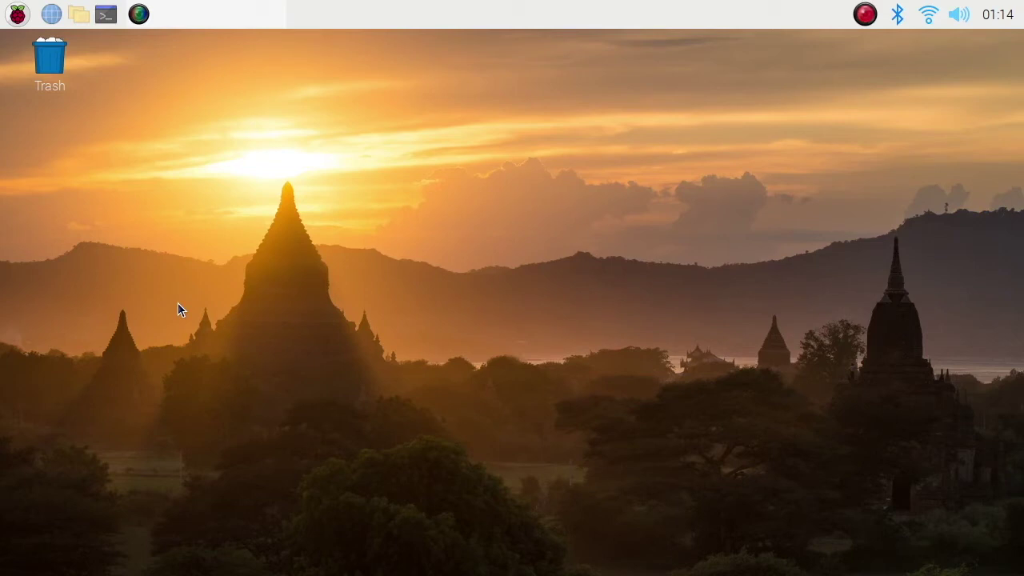
Install recordmydesktop by running sudo apt install recordmydesktop in a new LXTerminal
left_click(108, 16)
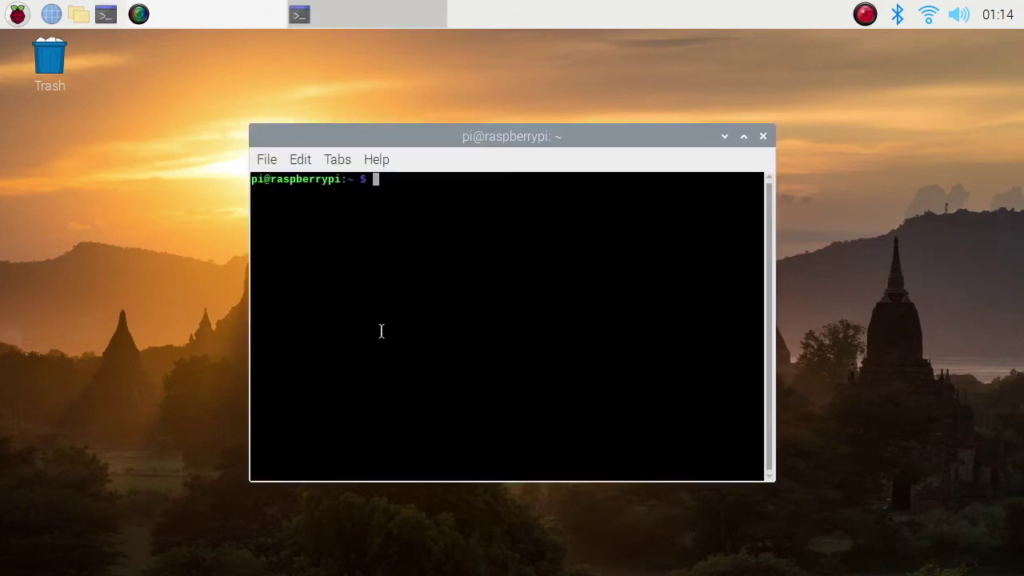
type("sudo apt install ")
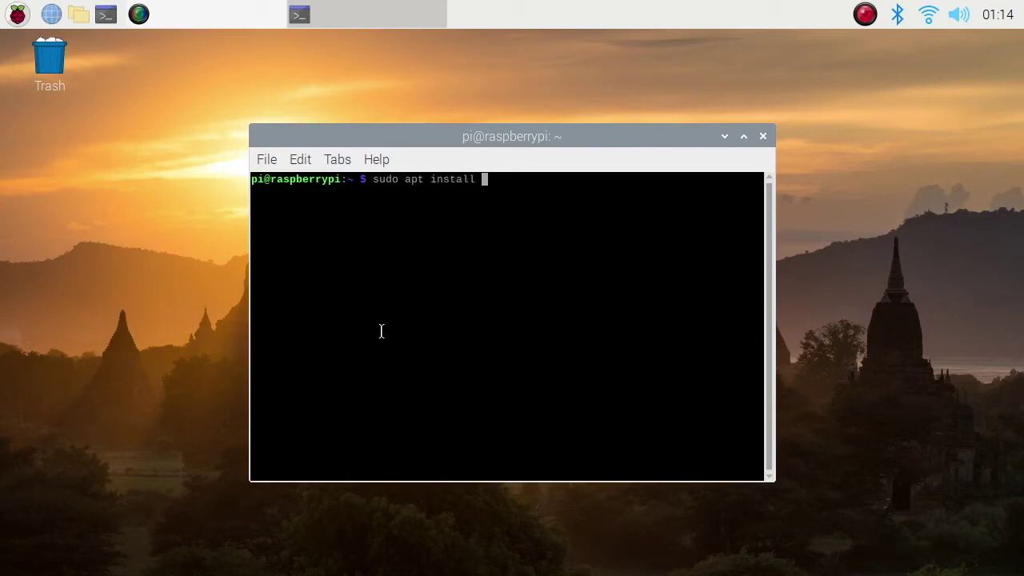
type("recordmydesktop")
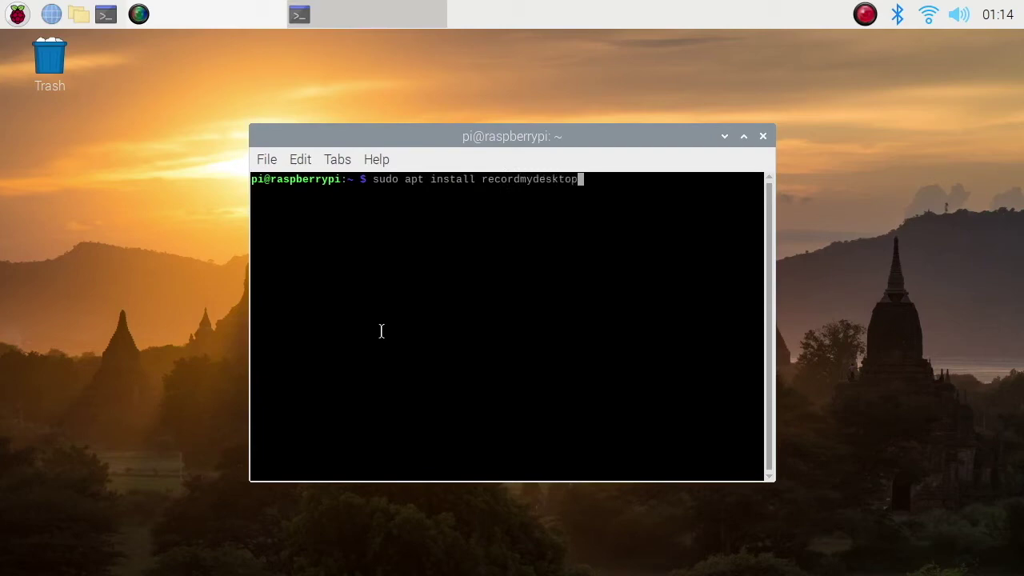
key("Return")
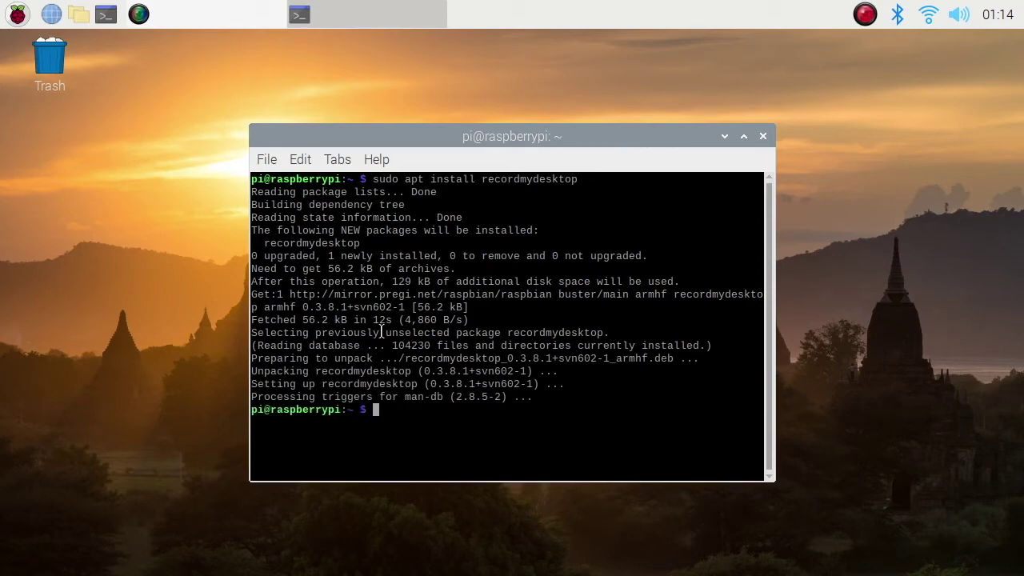
Close the terminal once installation finishes and bring up the applications menu
left_click(765, 137)
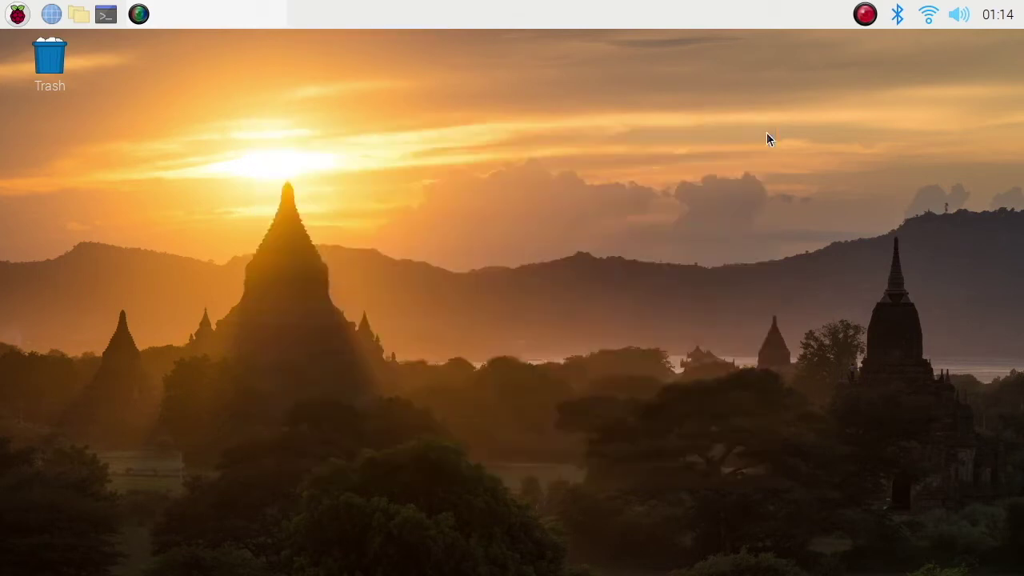
left_click(17, 15)
mouse_move(46, 105)
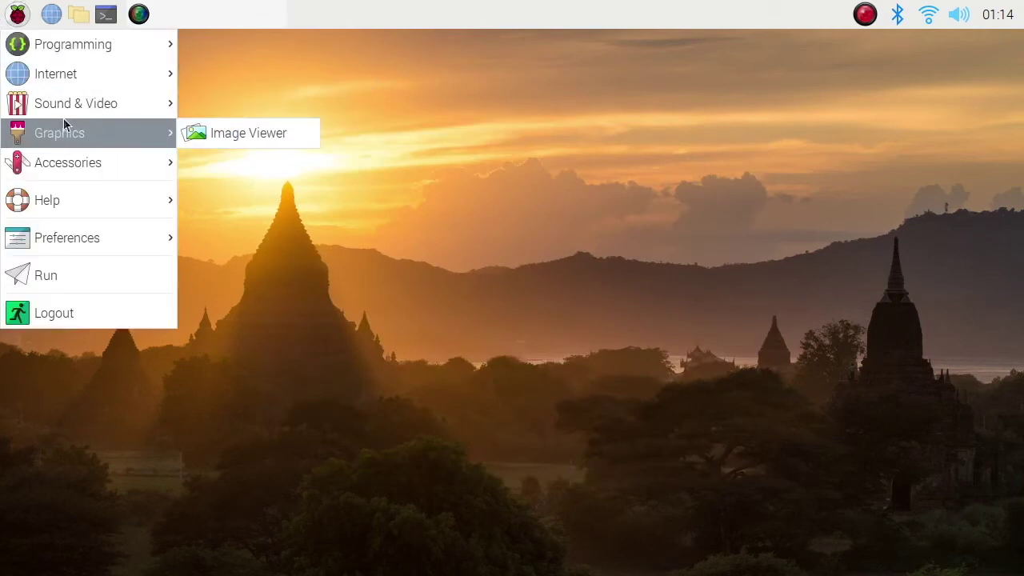
Browse the menu's Preferences submenu with Add / Remove Software, then close and reopen the applications menu
mouse_move(82, 40)
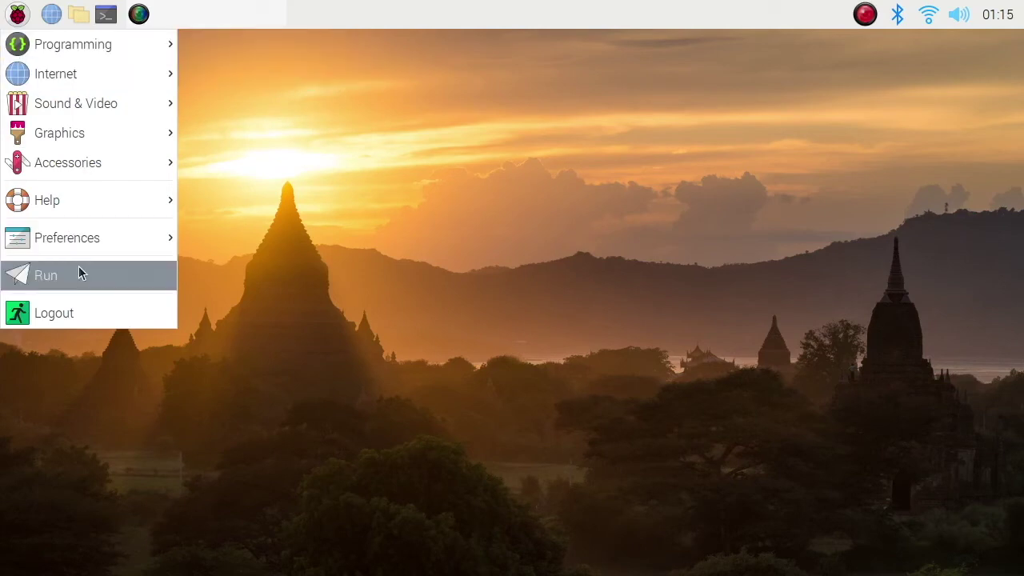
mouse_move(80, 243)
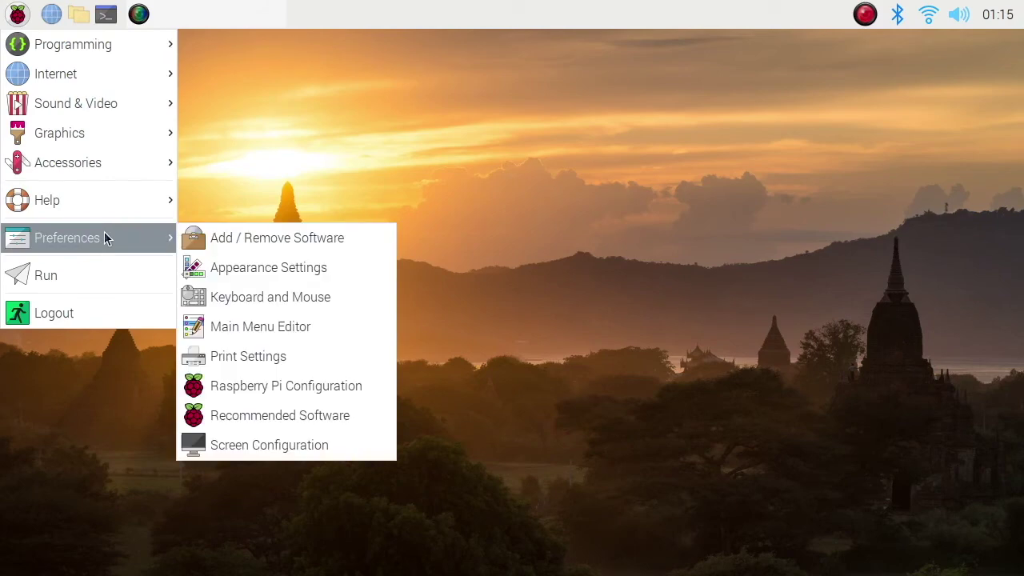
left_click(312, 158)
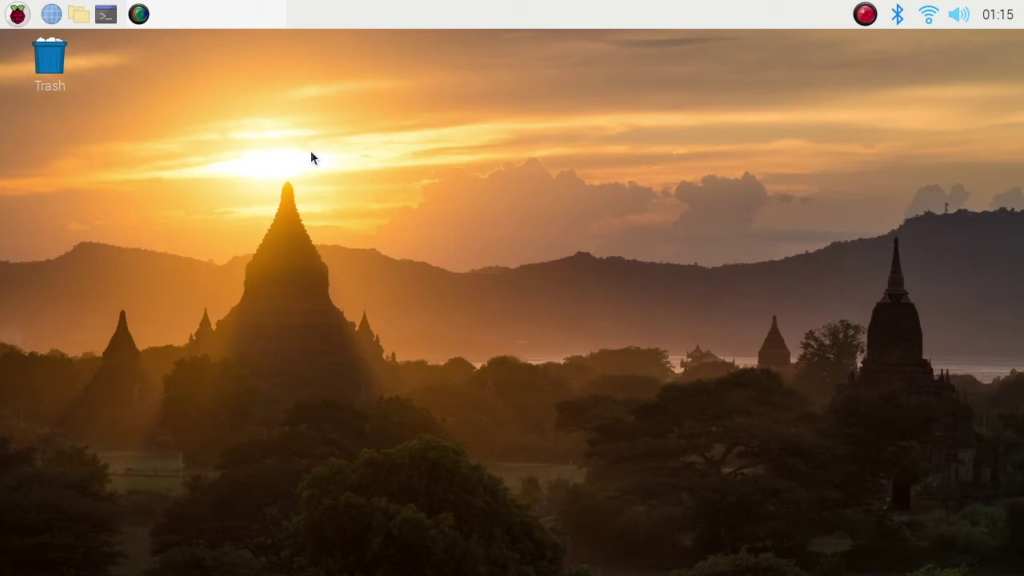
left_click(18, 14)
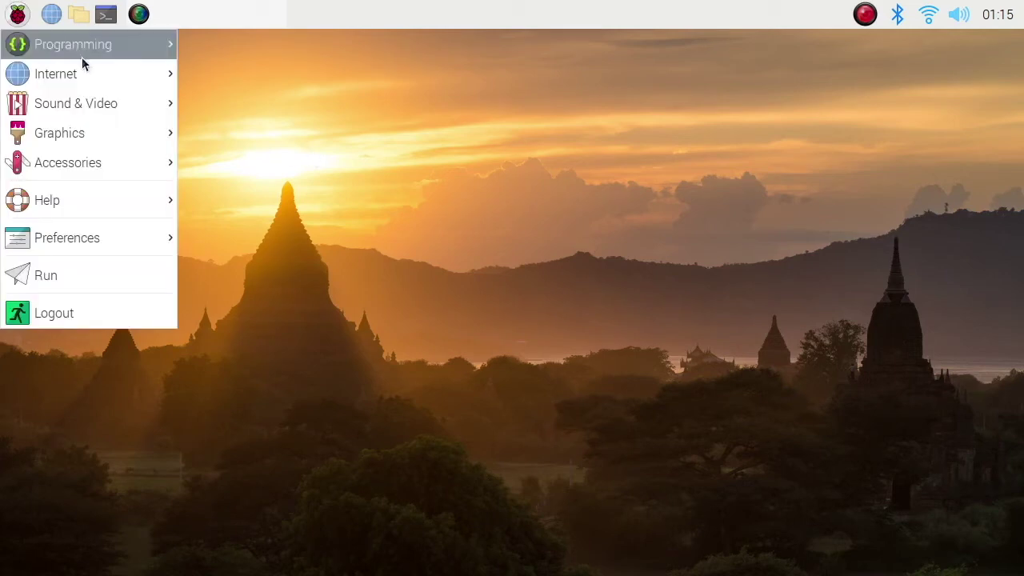
Launch Add / Remove Software and search for gtk-recordmydesktop
mouse_move(124, 234)
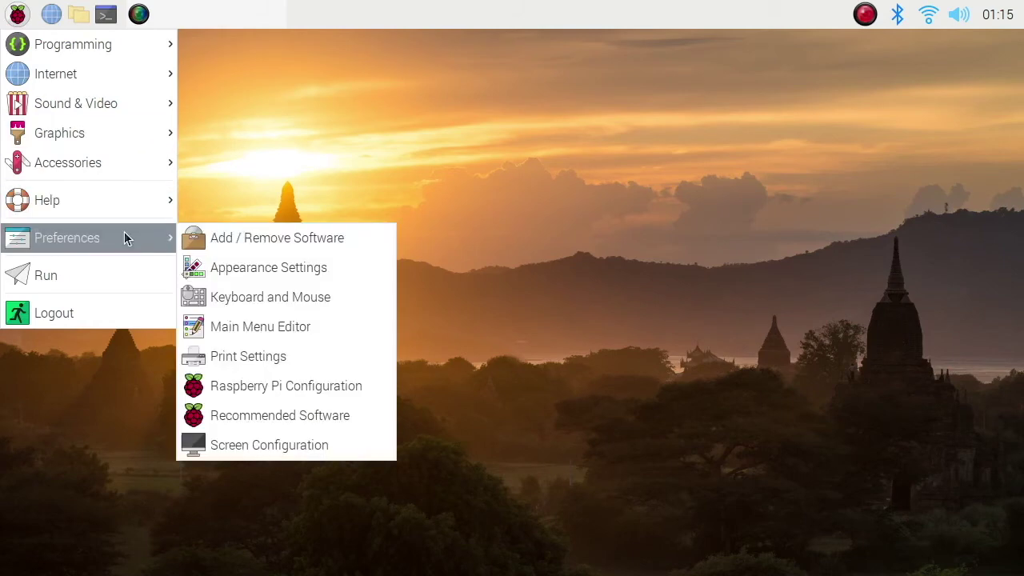
left_click(273, 237)
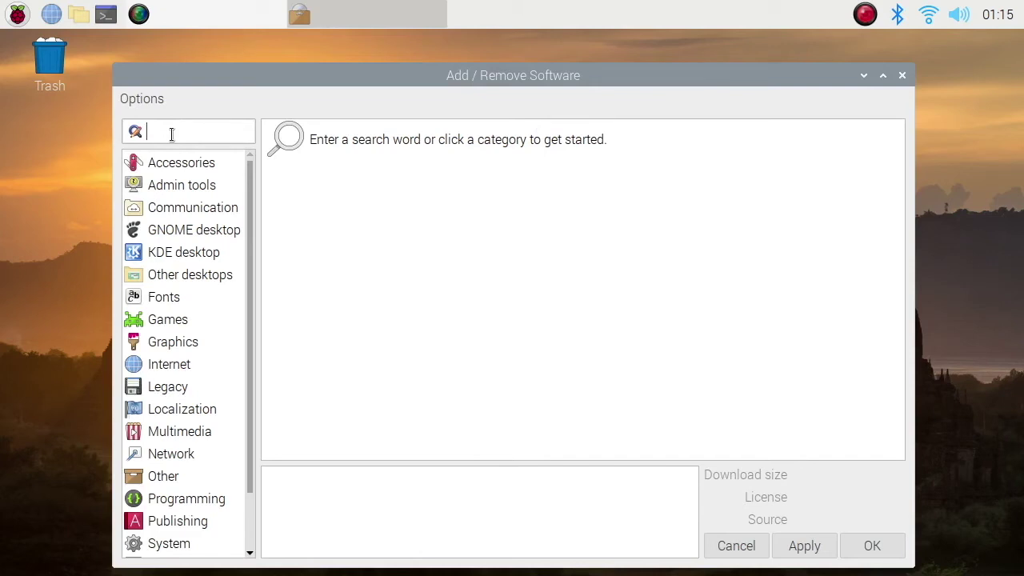
type("gtk-rec")
type("ordmydeskto")
type("p")
key("Return")
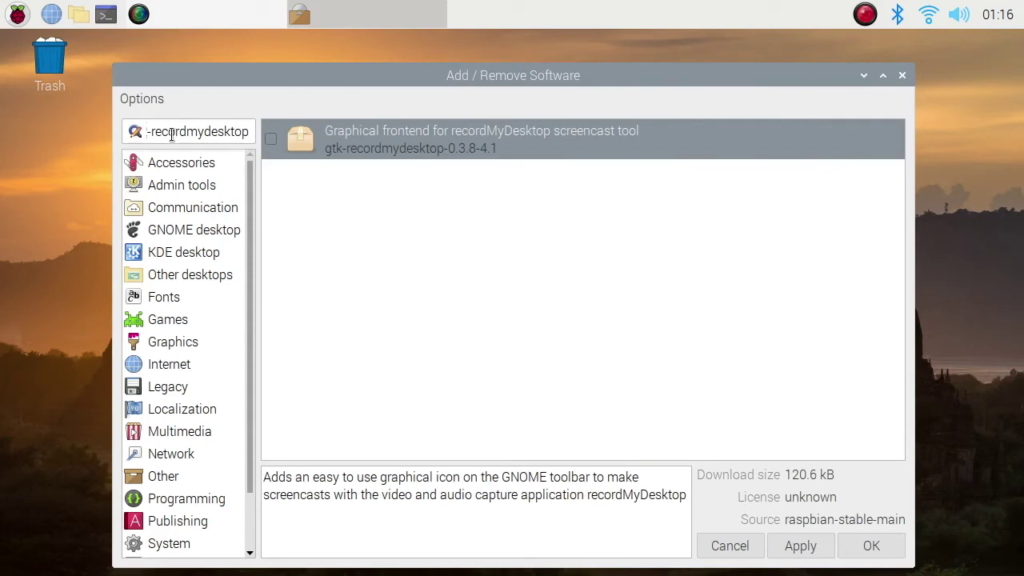
Mark gtk-recordmydesktop, apply with the account password, and close the installer when done
left_click(270, 141)
left_click(810, 549)
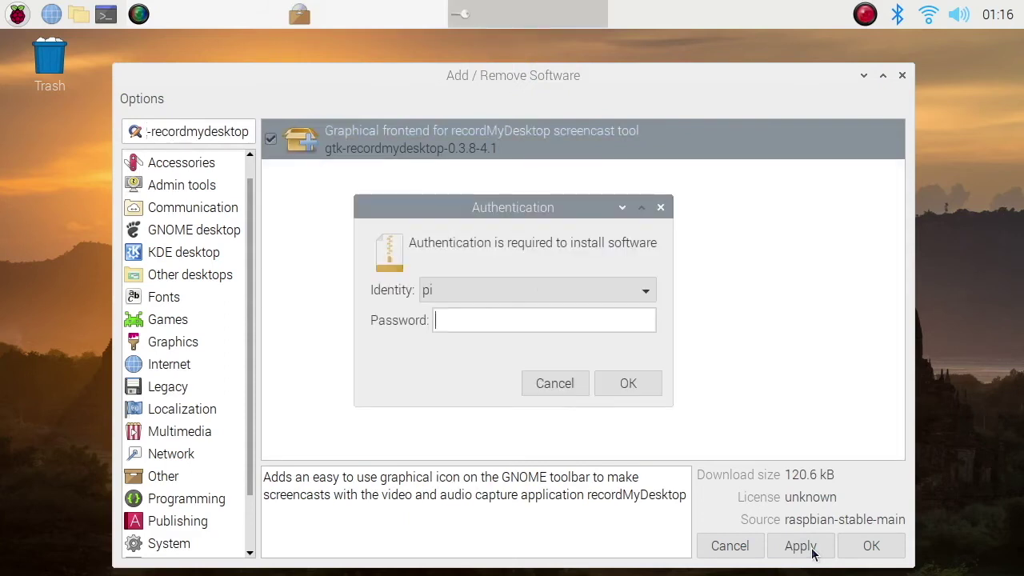
type("raspberry")
key("Return")
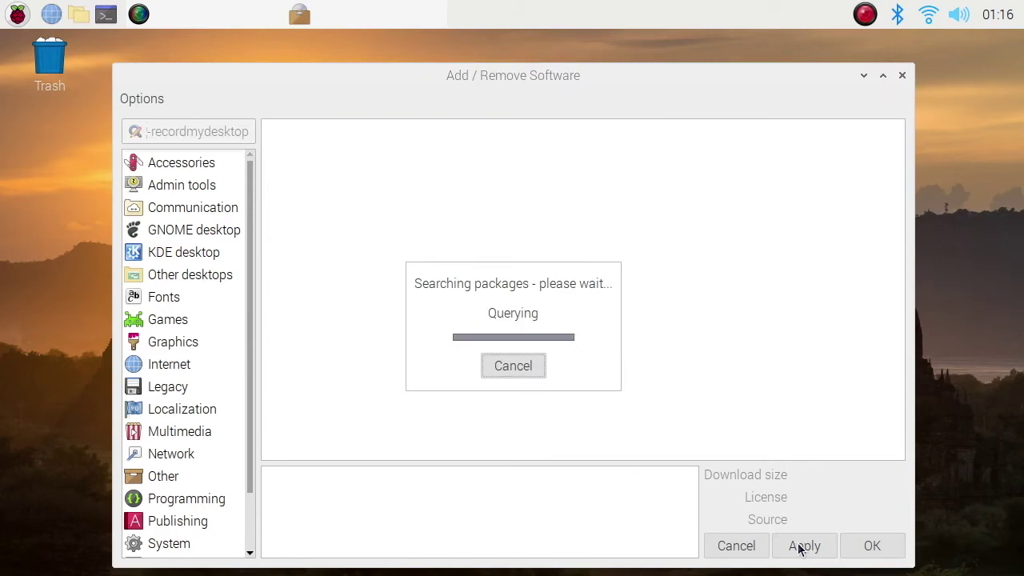
left_click(869, 548)
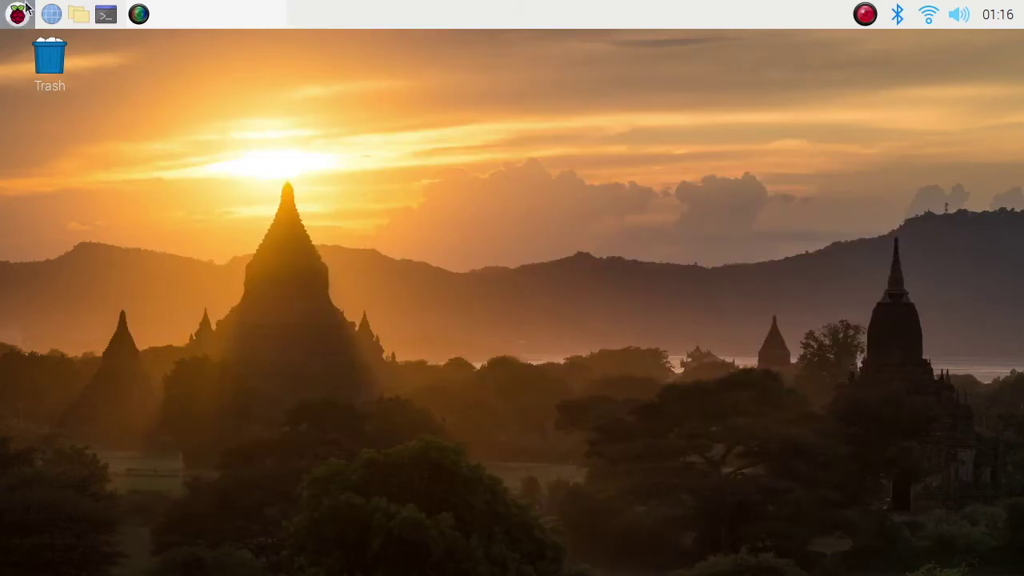
Launch recordMyDesktop and attempt a recording, dismissing the resulting sound error
left_click(18, 13)
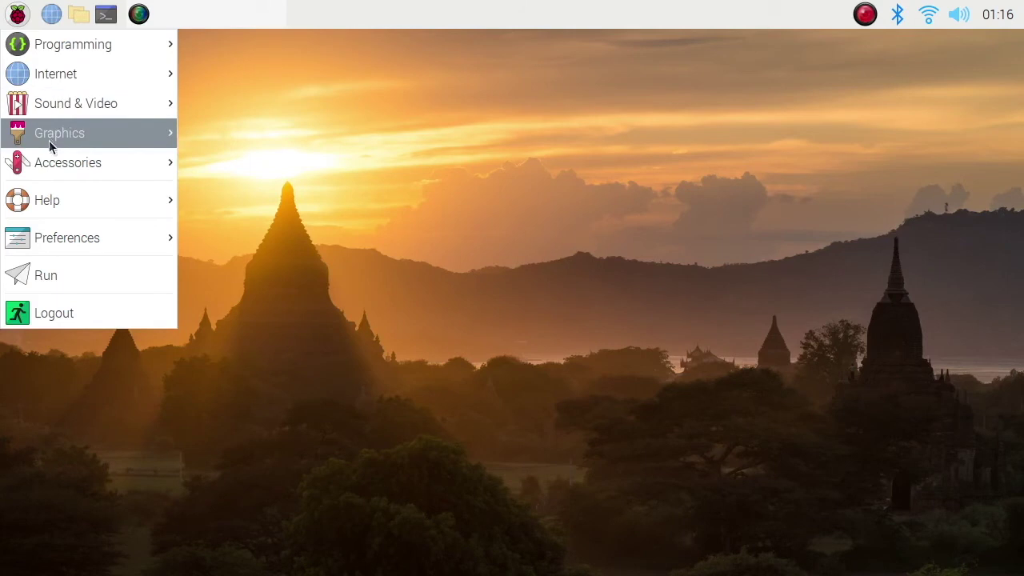
mouse_move(69, 104)
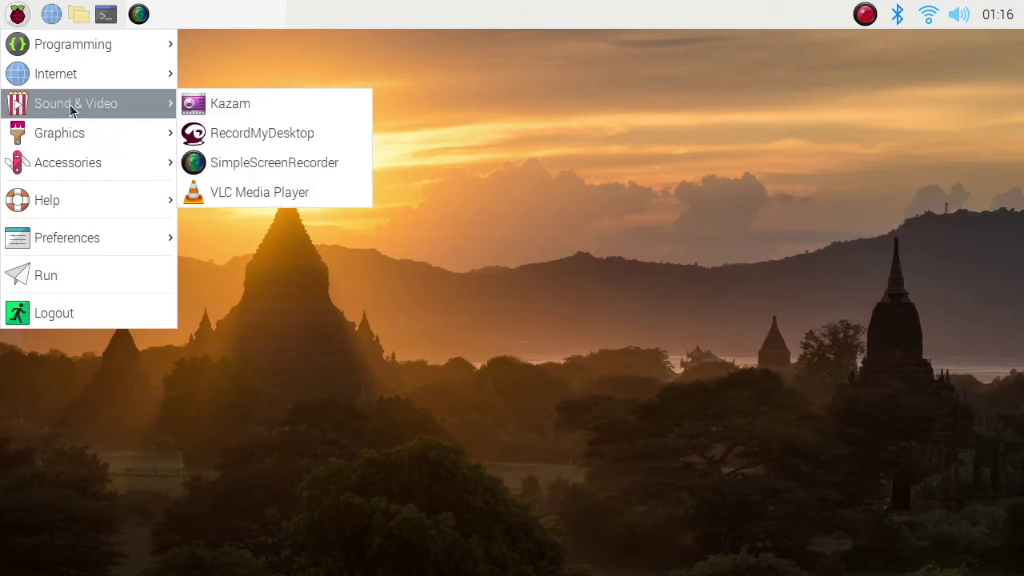
left_click(306, 133)
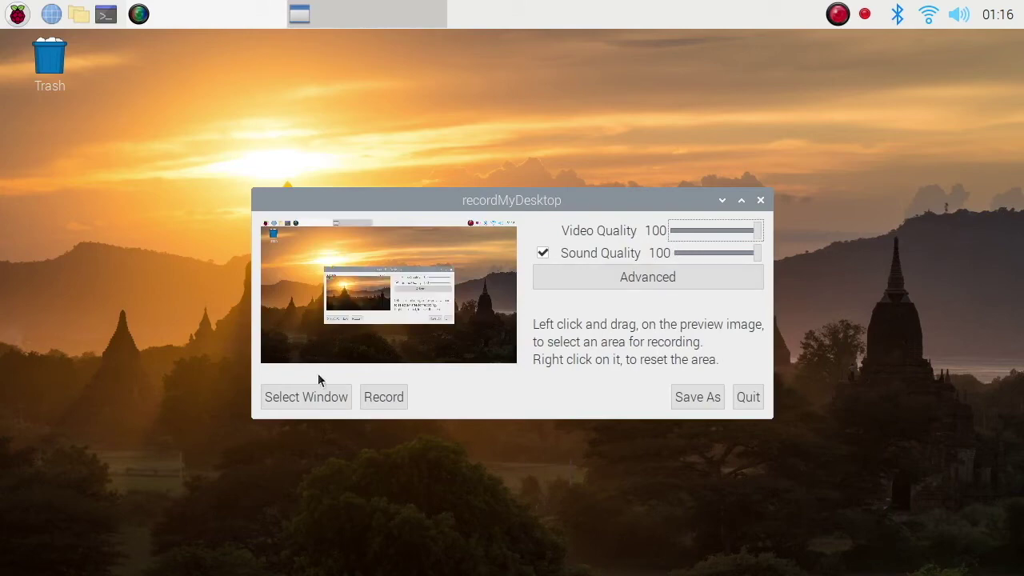
left_click(382, 396)
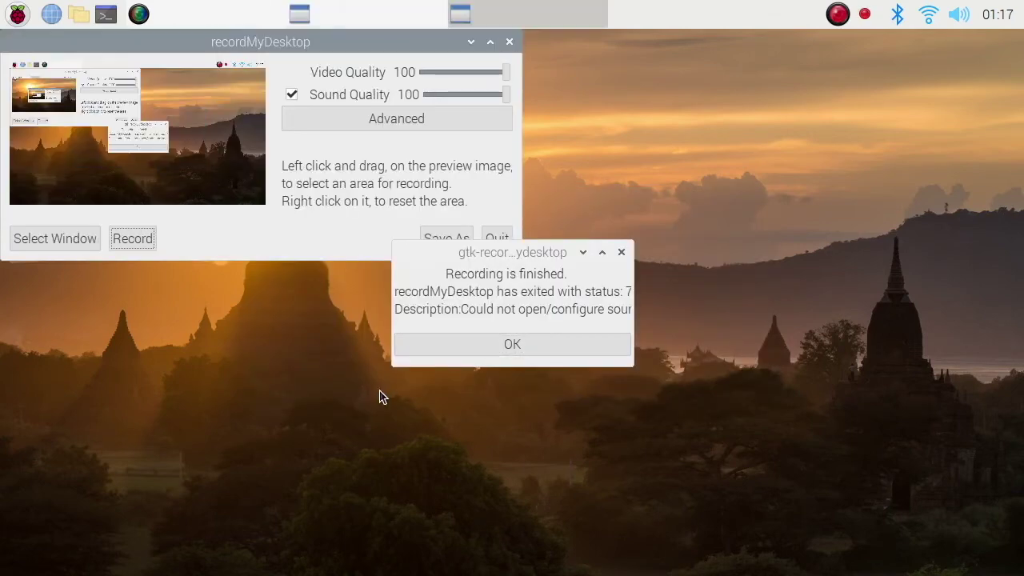
left_click(494, 345)
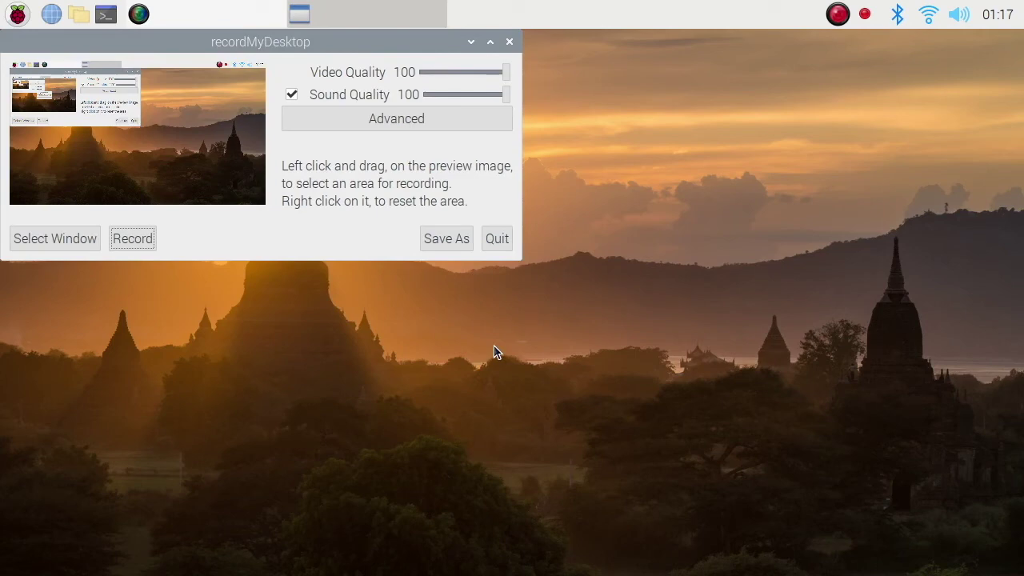
Quit recordMyDesktop from its tray icon menu and relaunch it from the applications menu
left_click(471, 43)
right_click(867, 13)
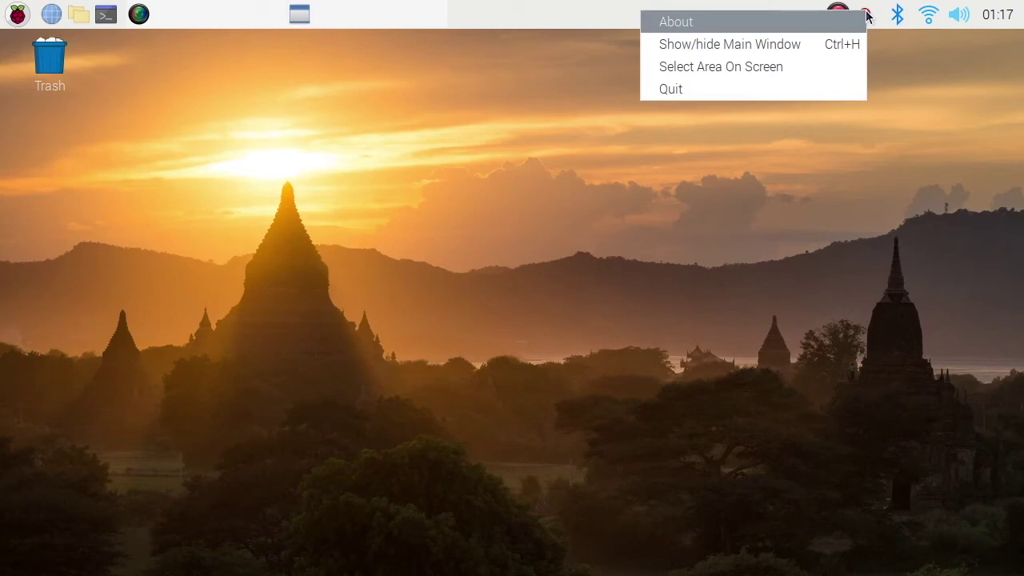
left_click(818, 89)
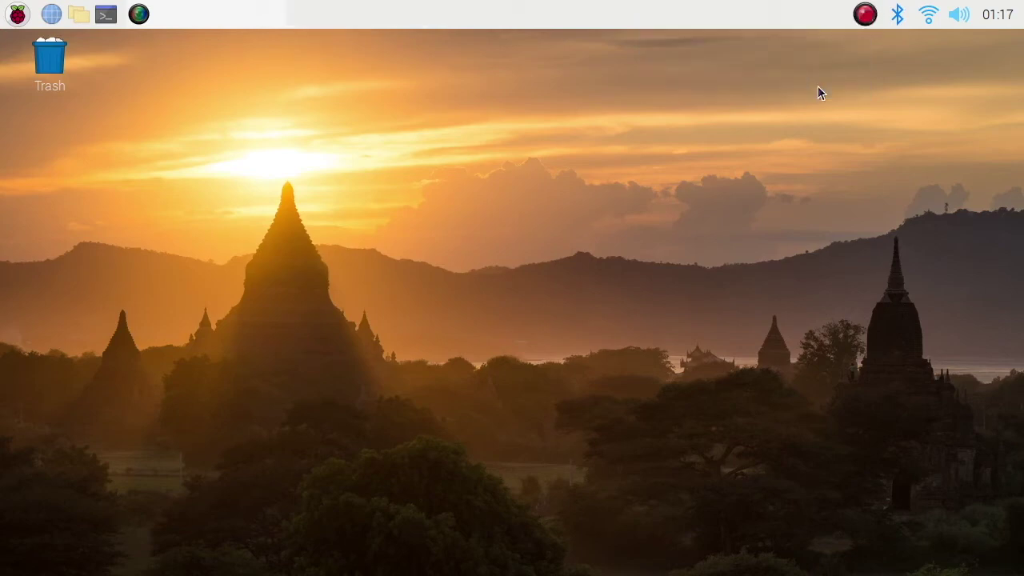
left_click(14, 14)
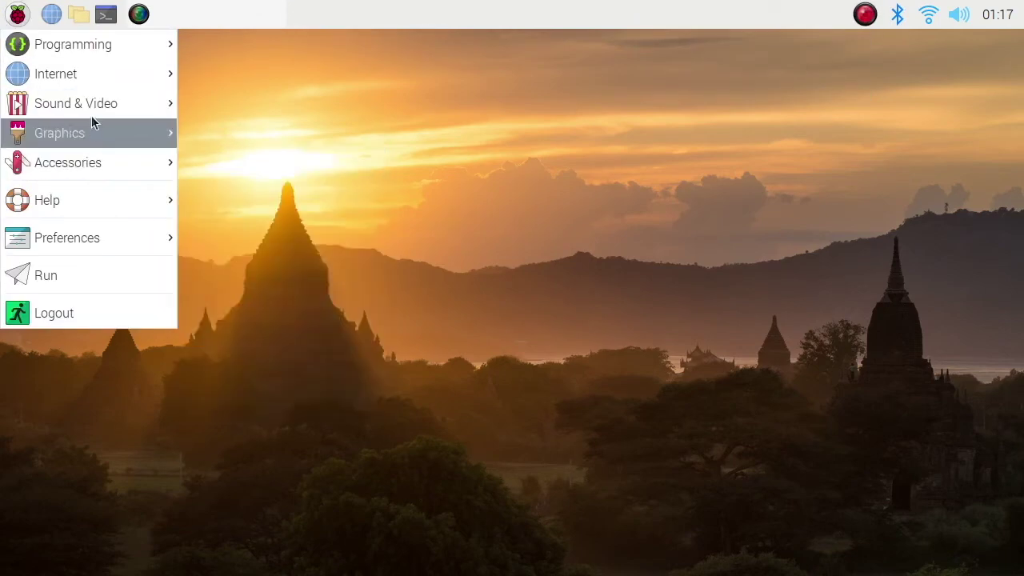
mouse_move(104, 104)
left_click(240, 133)
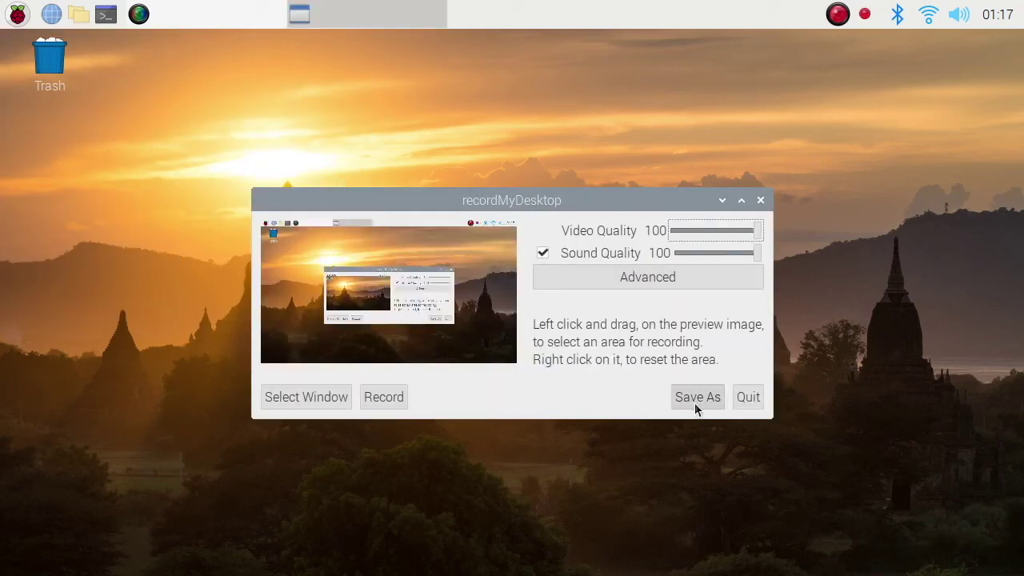
Pick a single window, drag the recording area over the whole preview, and record again
left_click(341, 395)
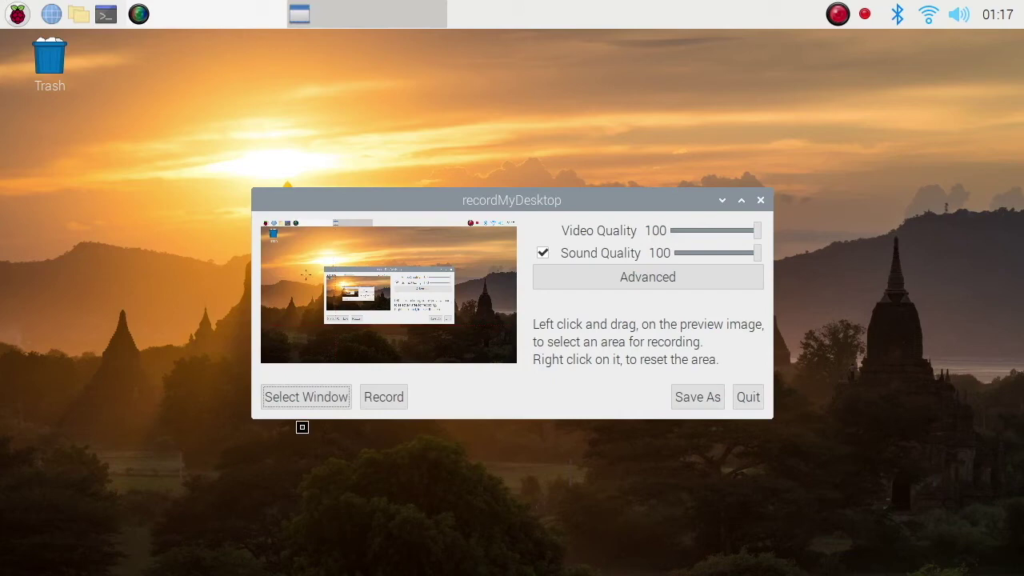
left_click(300, 487)
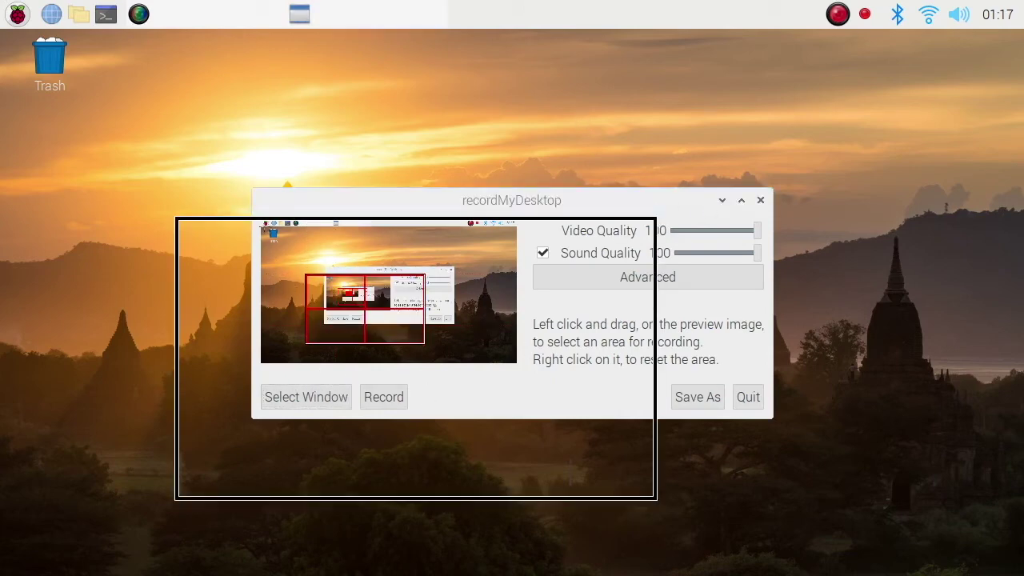
left_click_drag(264, 227, 527, 376)
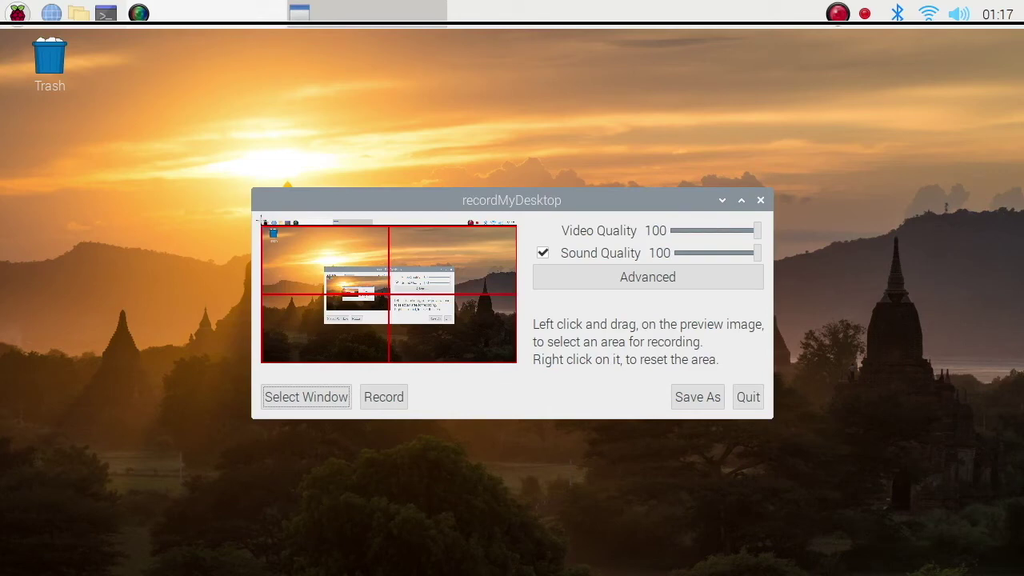
left_click_drag(259, 217, 528, 376)
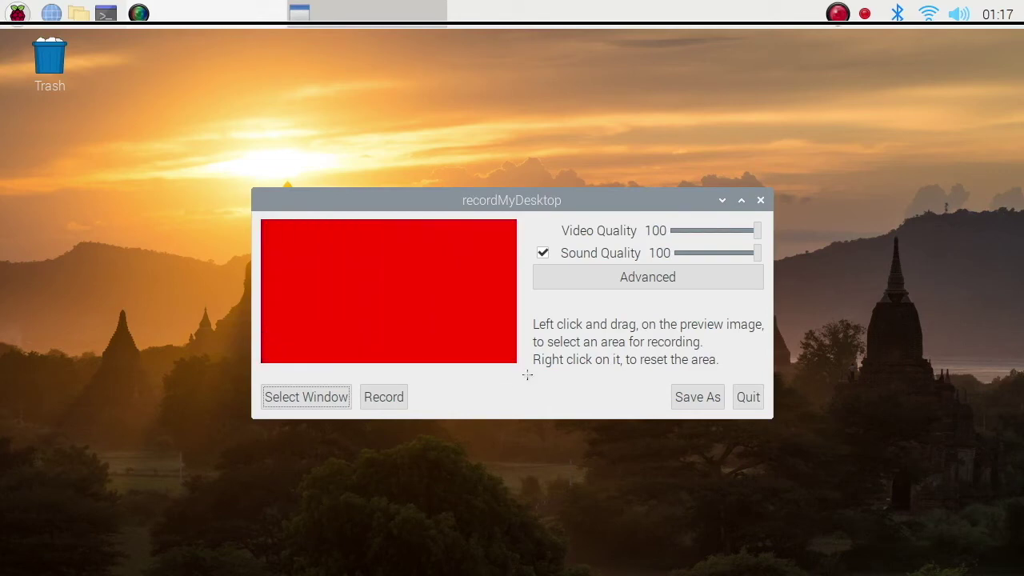
left_click(393, 396)
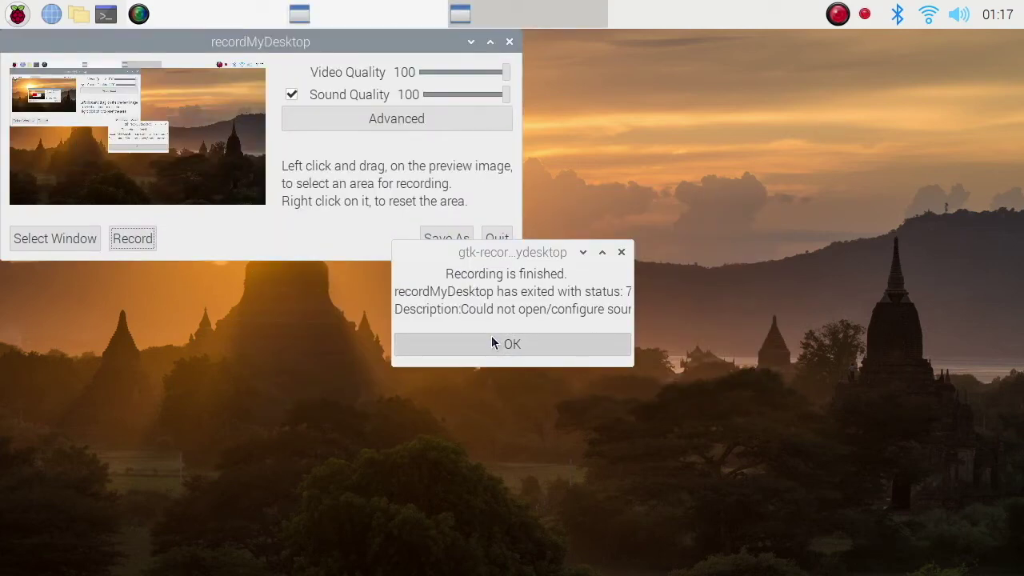
Dismiss the error, untick Sound Quality, start a recording without sound, and launch Chromium
left_click(591, 344)
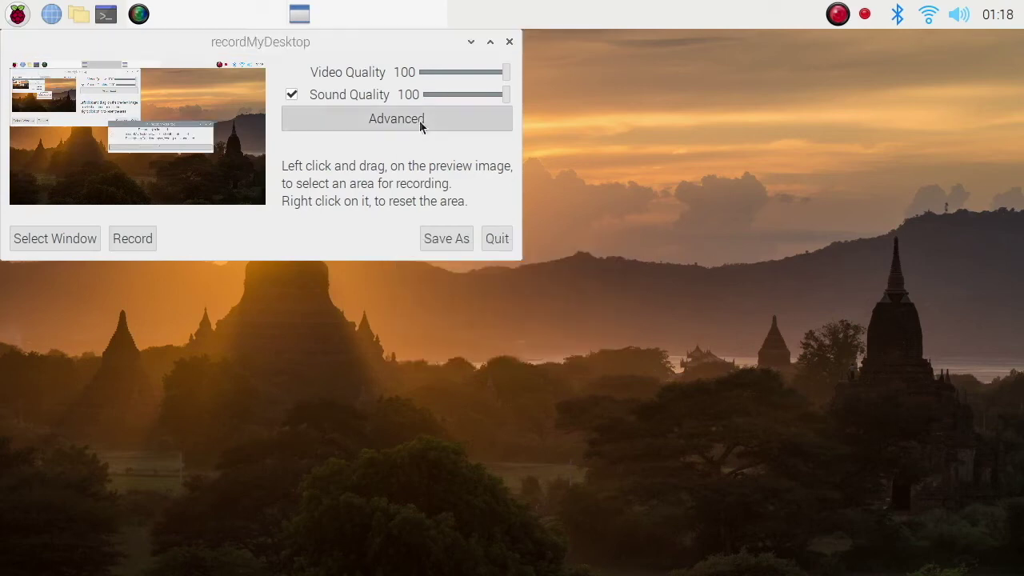
left_click(293, 94)
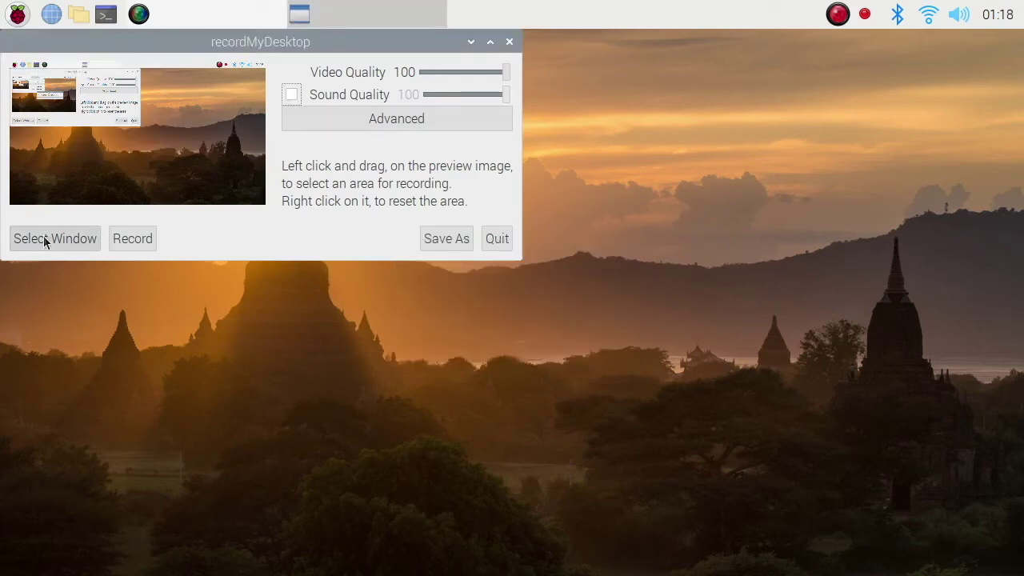
left_click(132, 239)
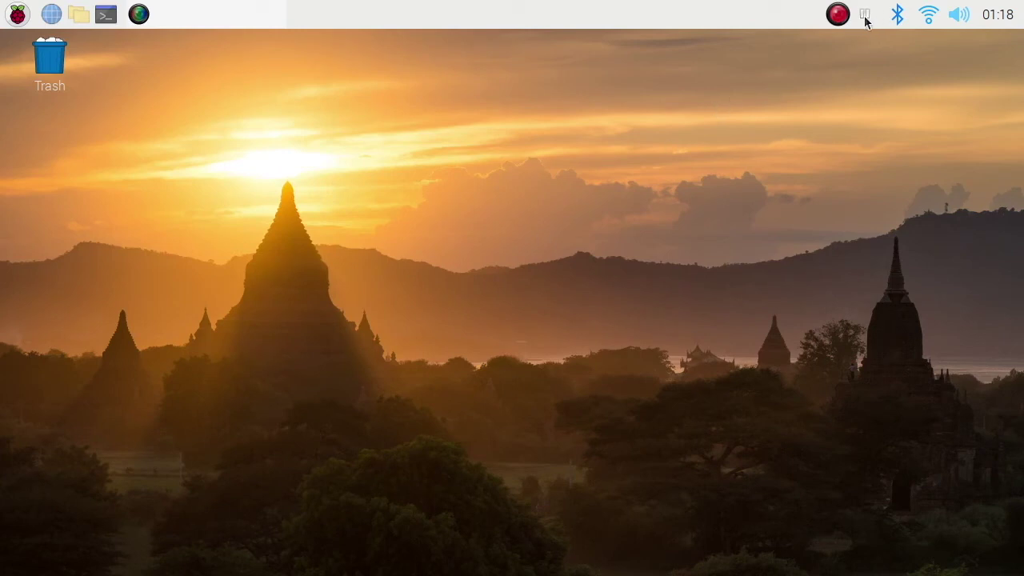
left_click_drag(314, 238, 437, 357)
left_click(50, 16)
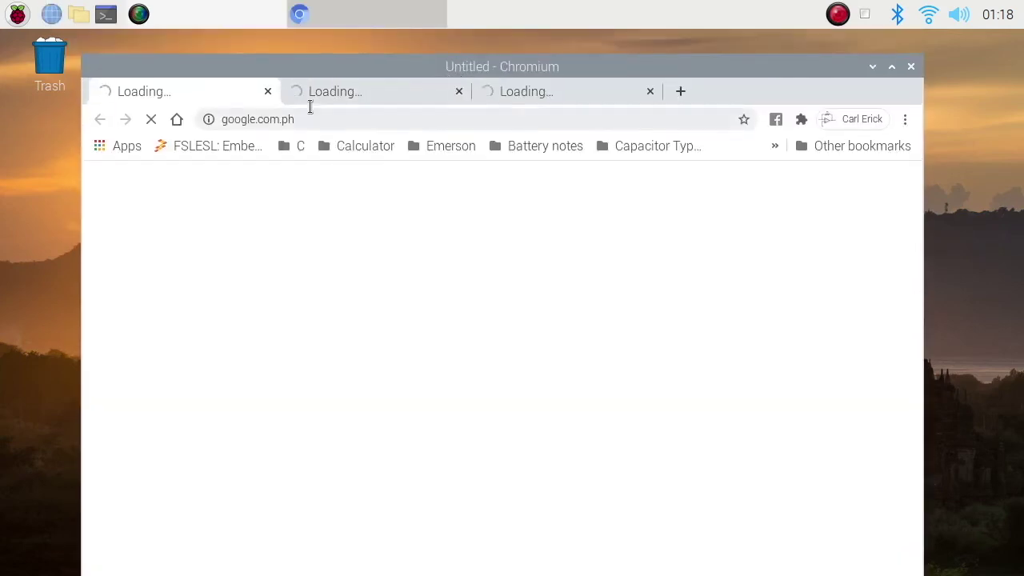
Close the browser, open and close a terminal, and launch the Thonny Python editor
left_click(912, 67)
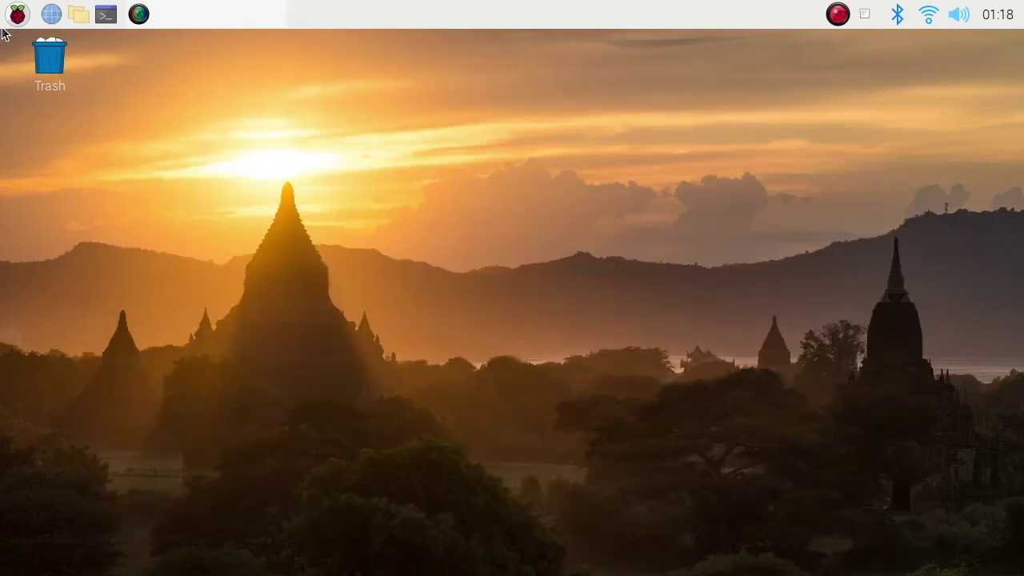
left_click(106, 14)
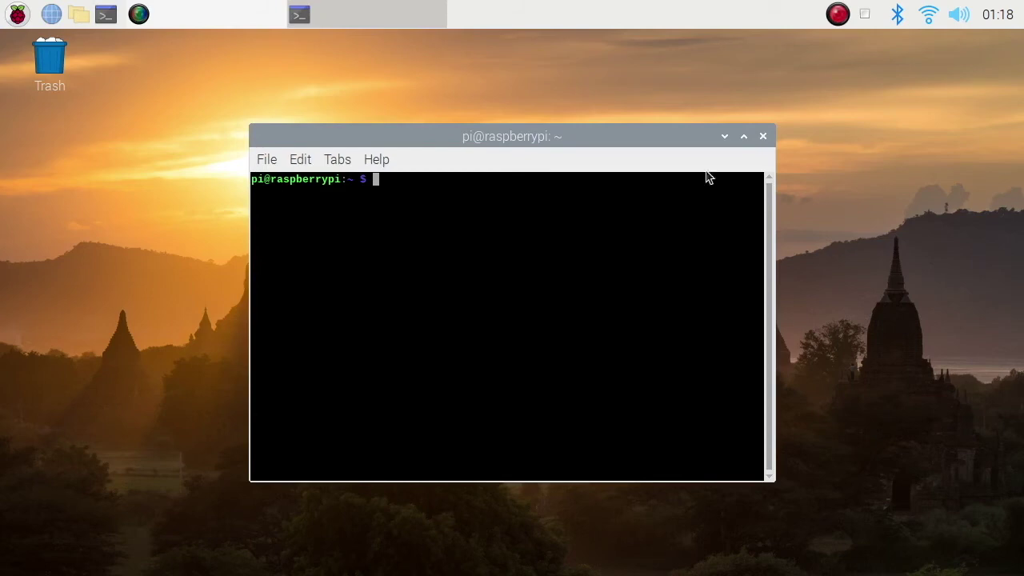
left_click(763, 137)
left_click(18, 14)
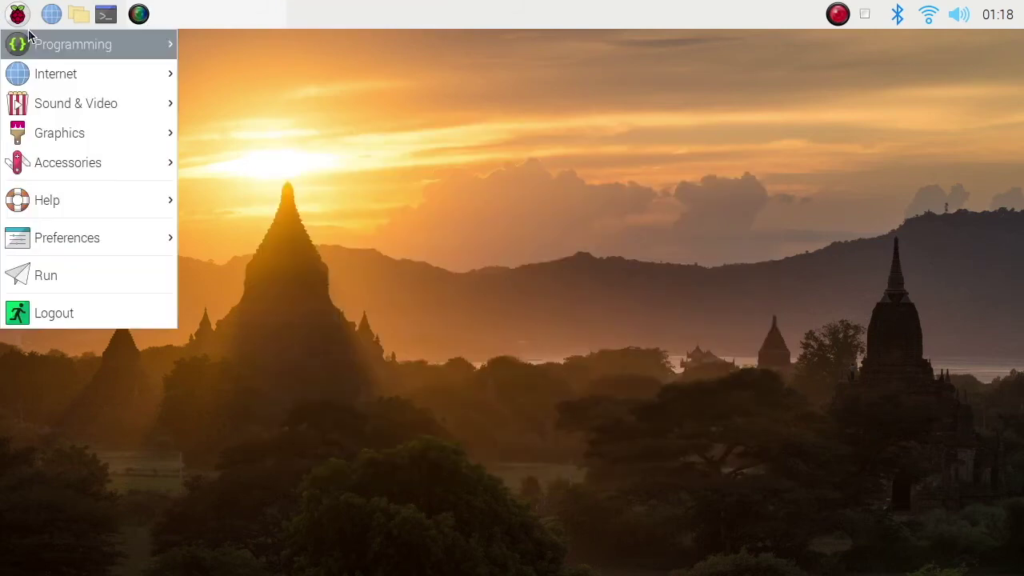
mouse_move(96, 44)
left_click(299, 72)
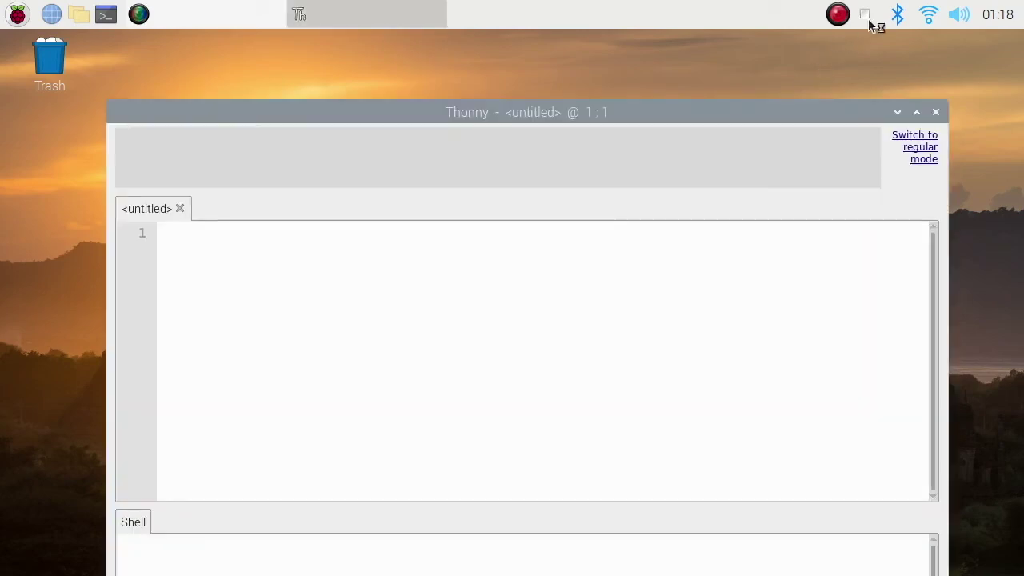
Stop the desktop recording from the tray icon and close the Thonny editor
left_click(865, 16)
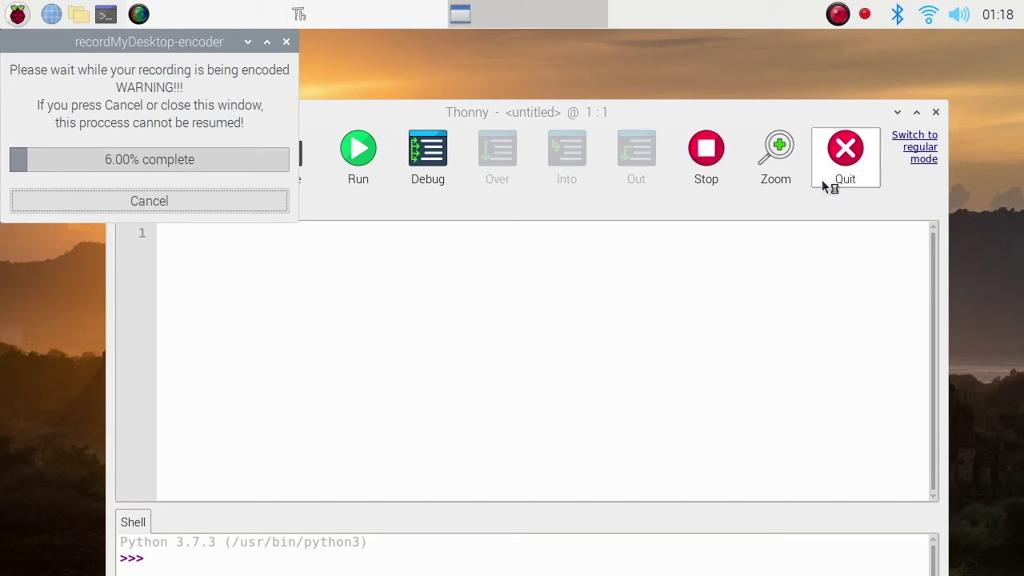
left_click(937, 109)
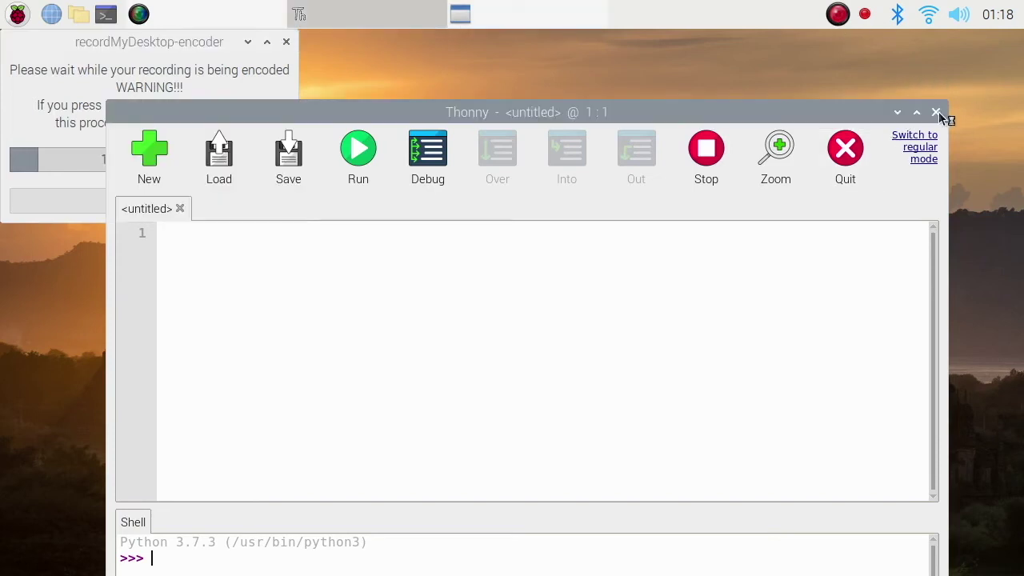
left_click(937, 112)
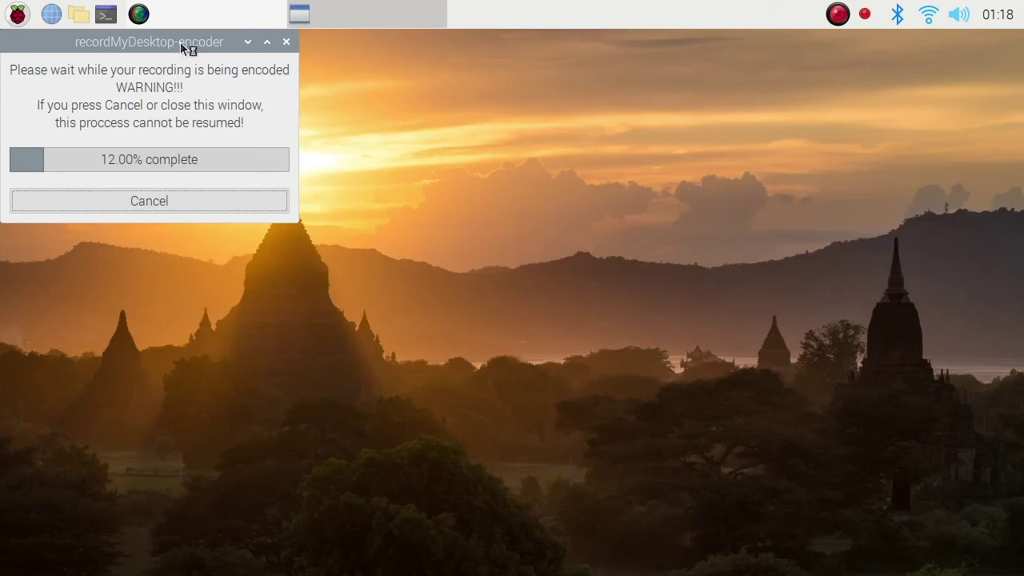
Let the recording finish encoding, check out.ogv in the Save As dialog, cancel, and select out.ogv
left_click_drag(181, 41, 309, 83)
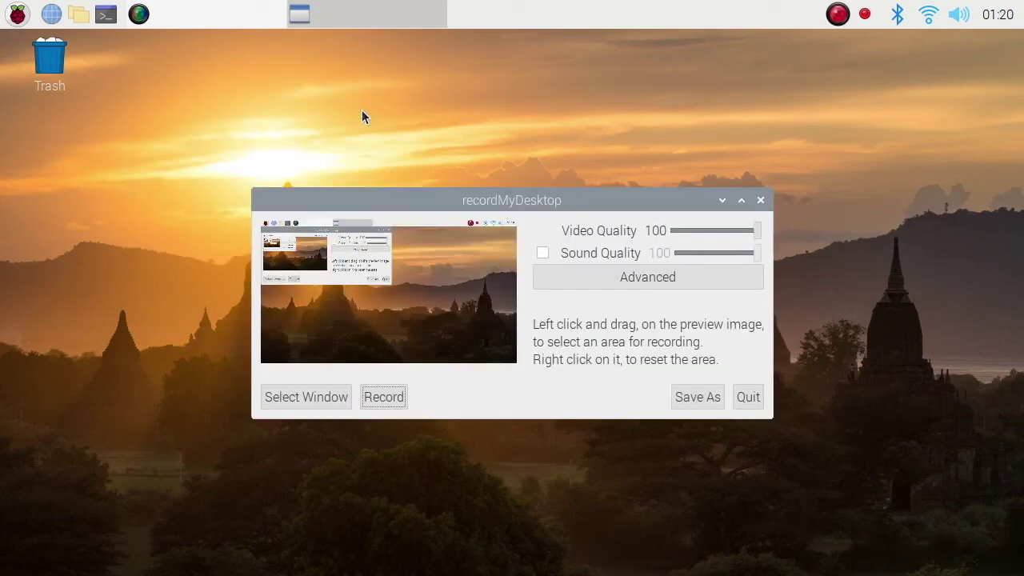
left_click(717, 399)
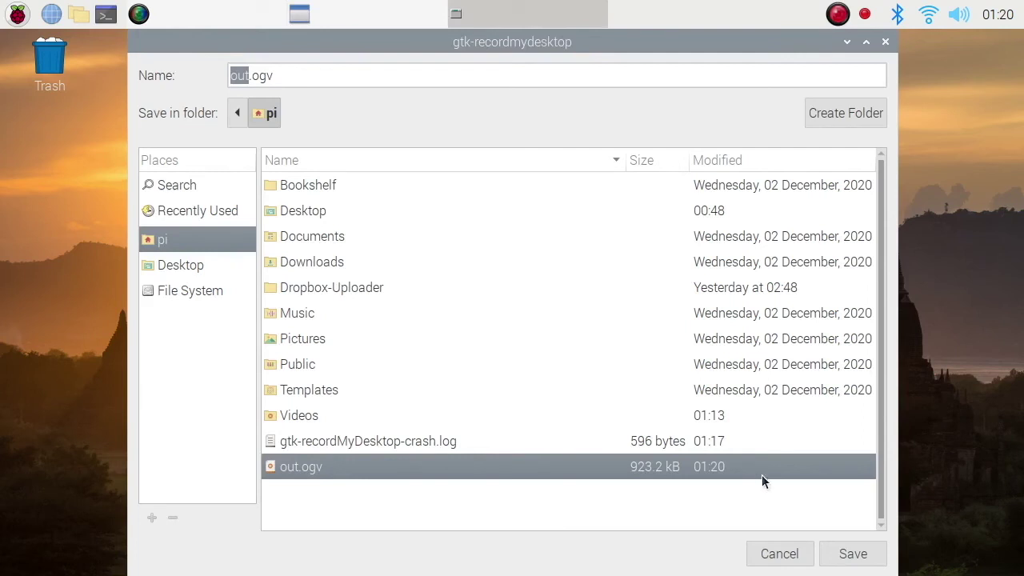
left_click(780, 554)
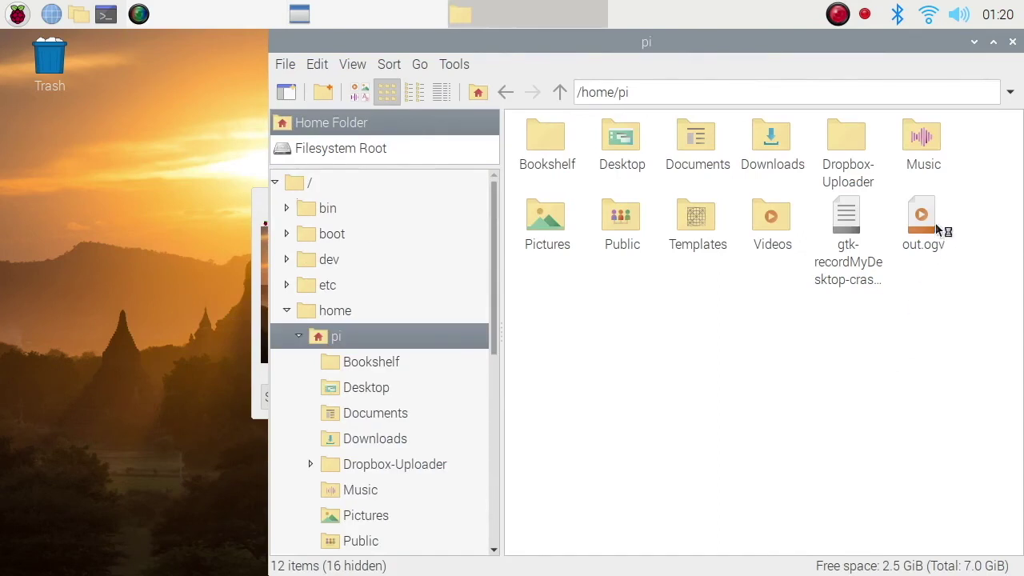
left_click(936, 222)
Move the file manager window down and left, then open the applications menu
left_click_drag(837, 47, 648, 86)
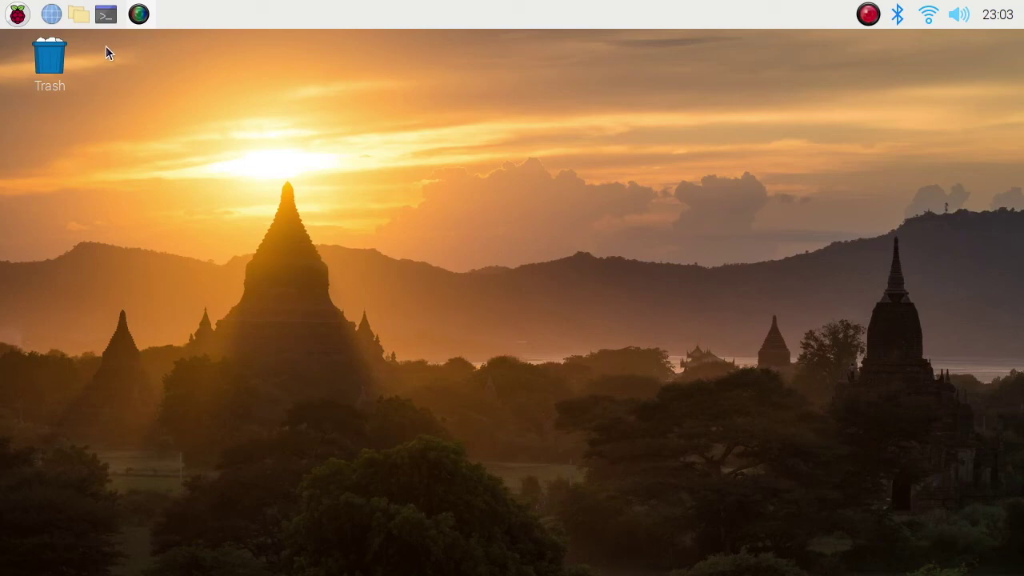
left_click(17, 13)
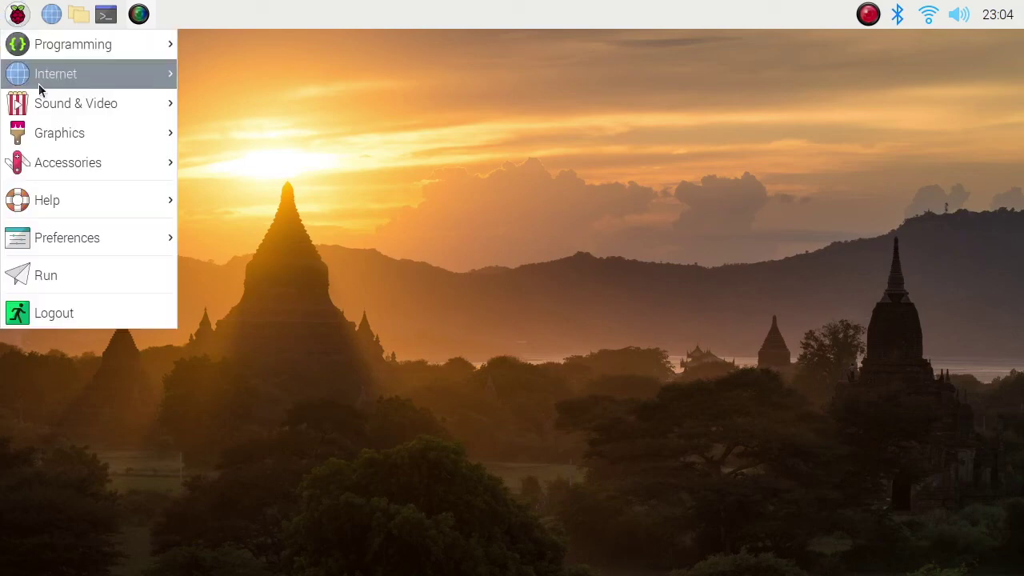
Run sudo apt install simplescreenrecorder in a new terminal, correcting the misspelled package name
left_click(107, 16)
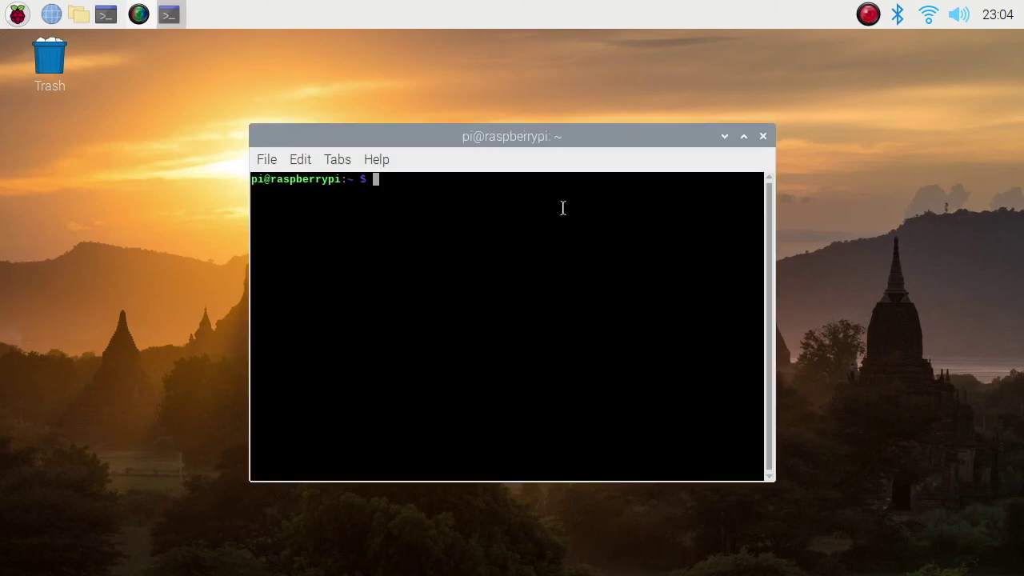
type("sudo apt instal")
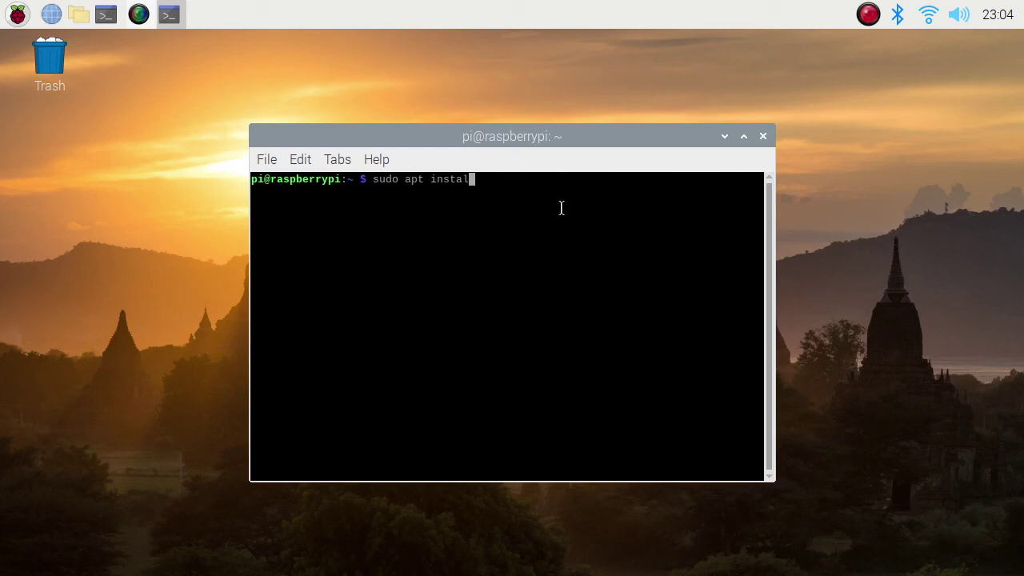
type("l simplescreenreco")
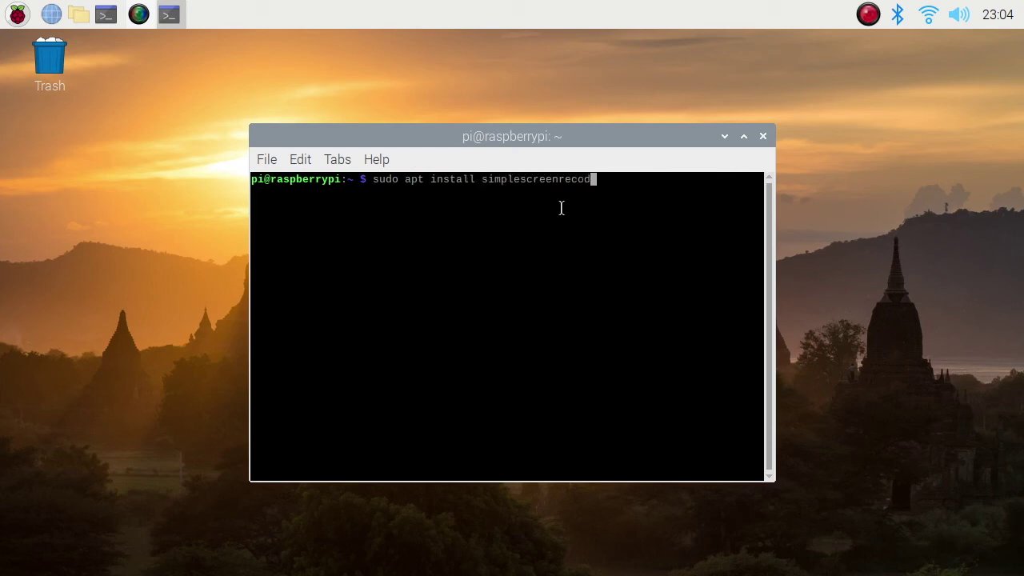
type("d")
key("BackSpace")
type("r")
type("der")
key("Return")
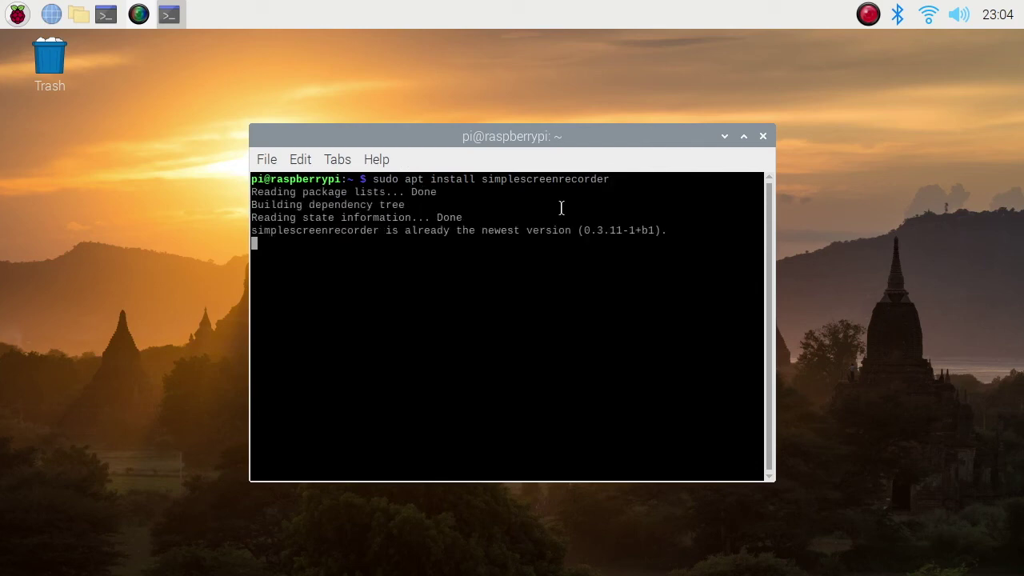
Highlight the already-newest 0.3.11-1+b1 message and apt summary line, then clear the selection
left_click_drag(617, 230, 253, 229)
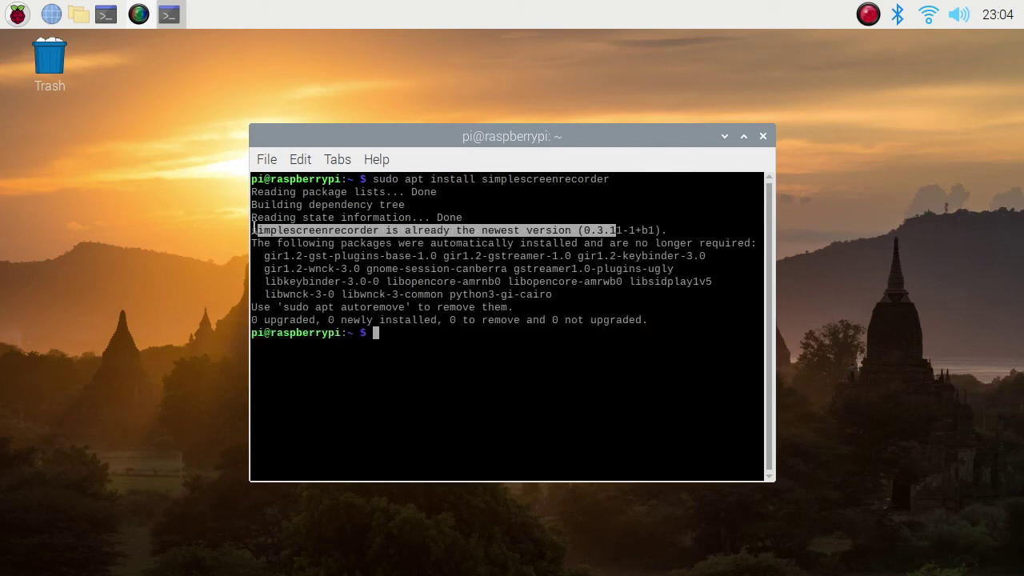
left_click_drag(647, 321, 267, 321)
left_click(496, 385)
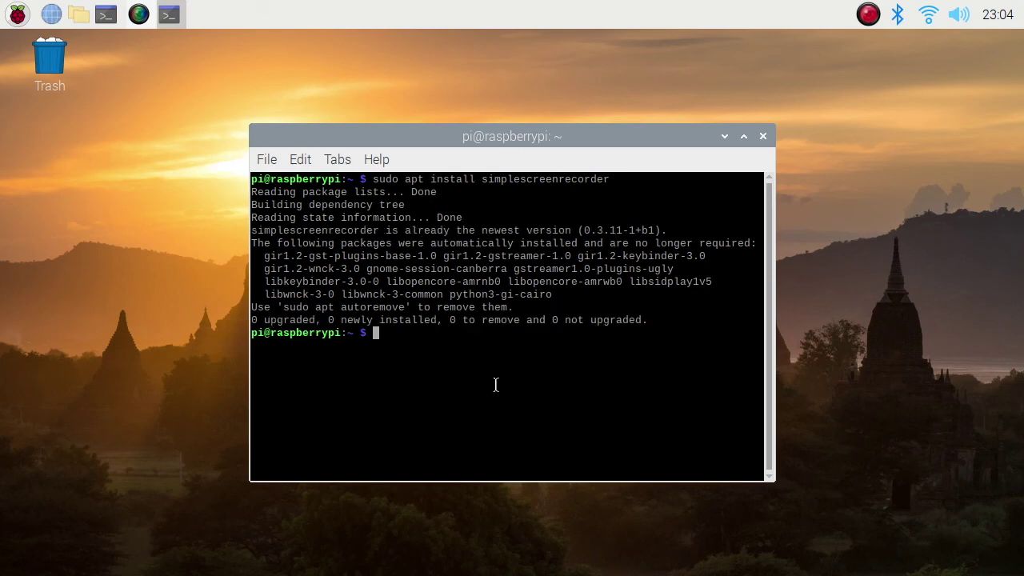
Close the terminal, minimize the running recorder, and launch a new SimpleScreenRecorder instance
left_click(765, 137)
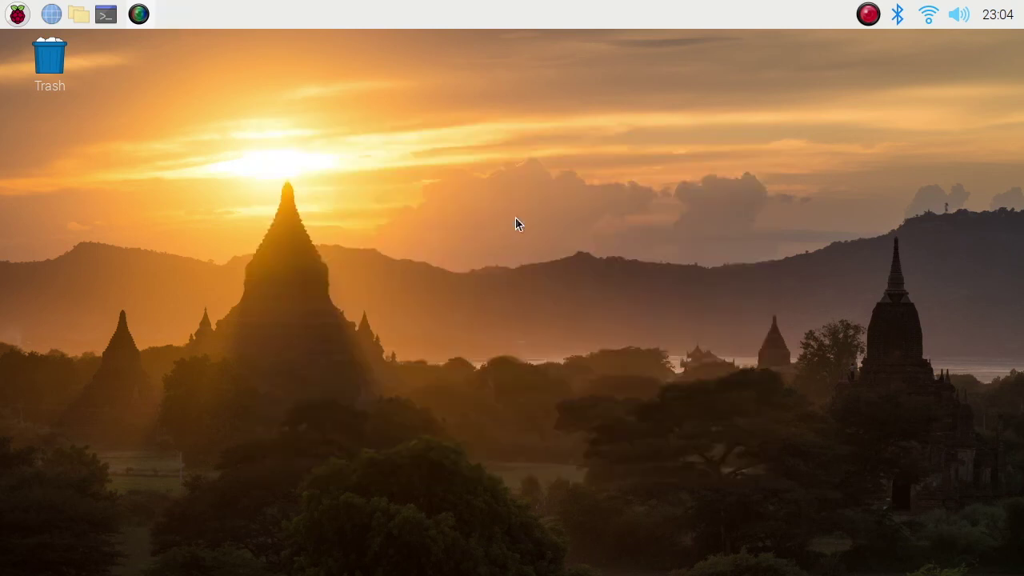
left_click(146, 20)
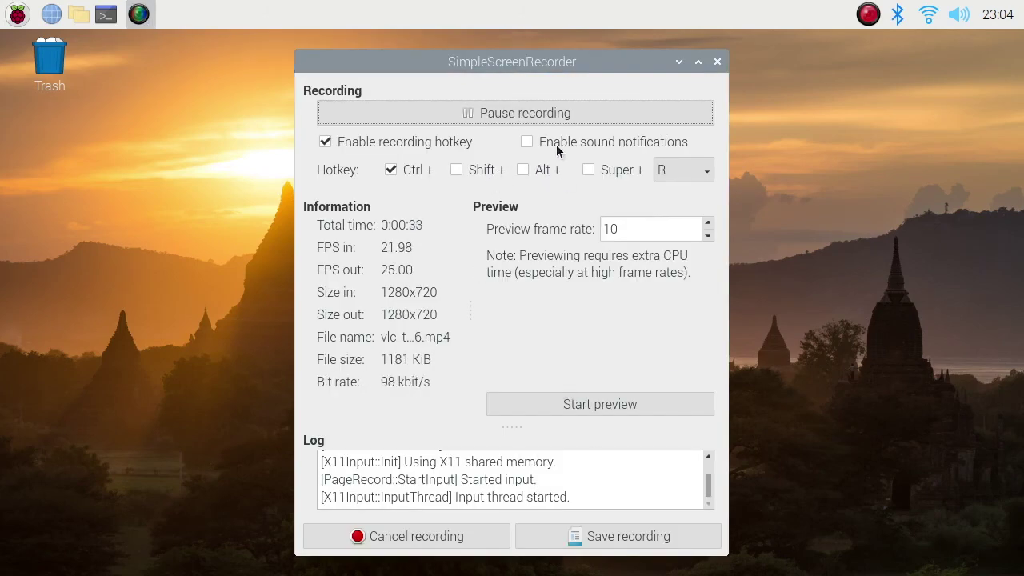
left_click(678, 61)
left_click(3, 7)
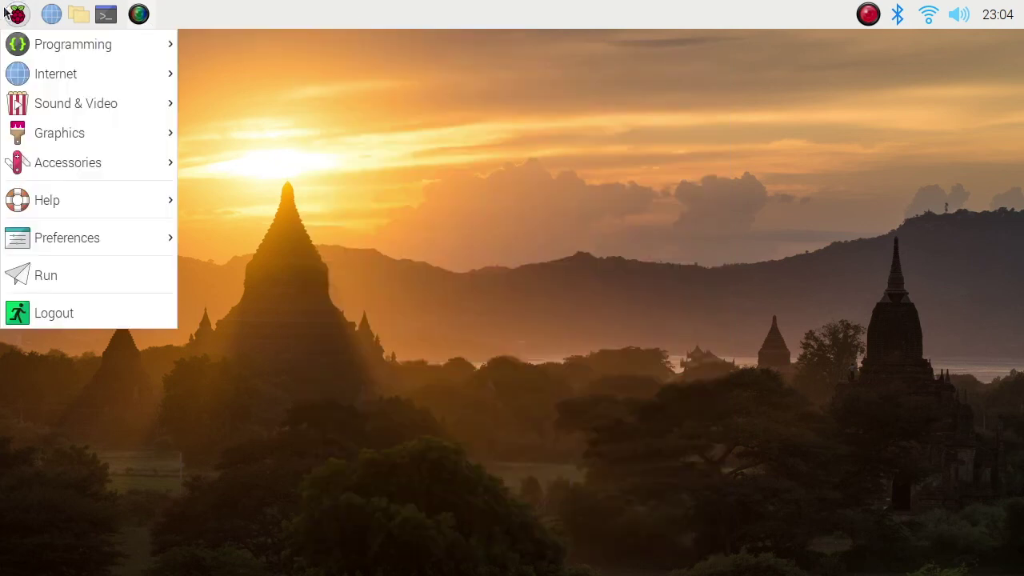
mouse_move(51, 107)
left_click(200, 102)
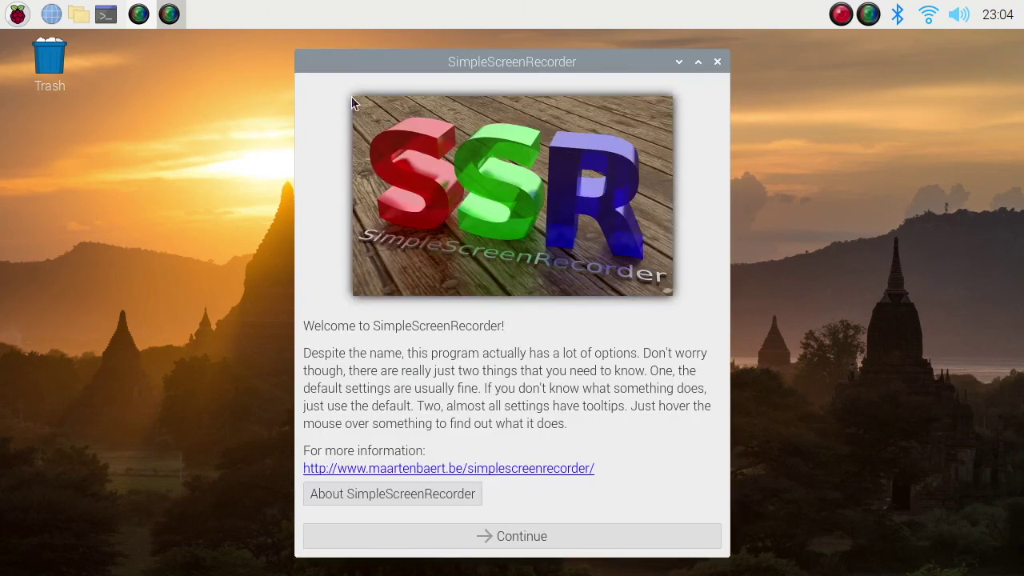
Get past the welcome and input pages with Record audio left off
left_click(507, 538)
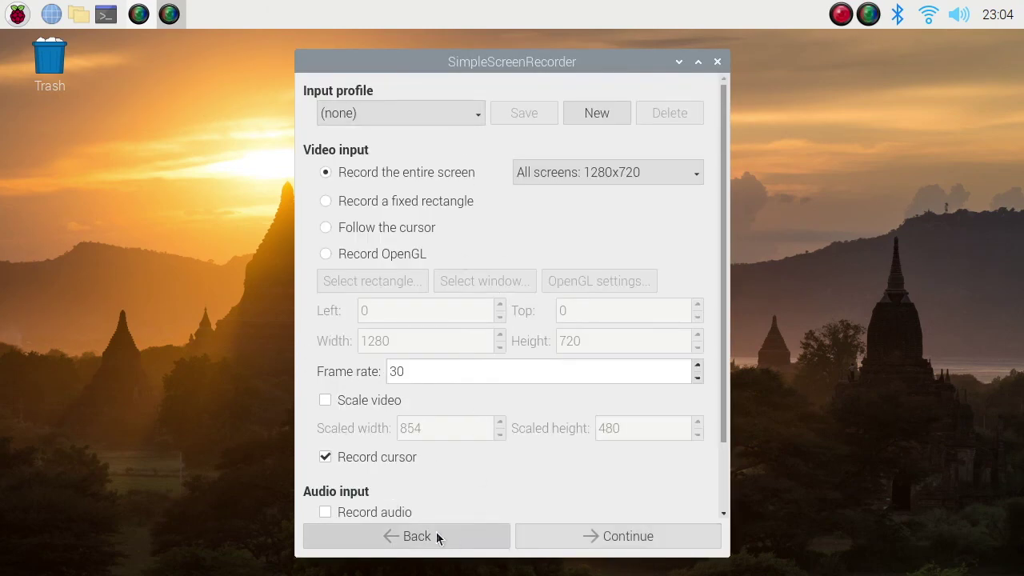
scroll(445, 473, "down", 2)
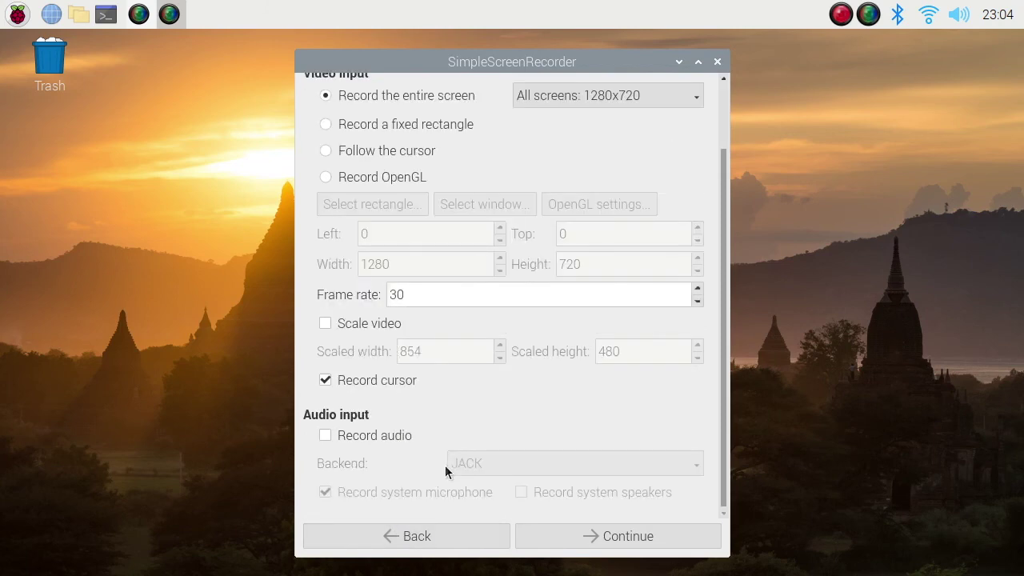
left_click(345, 437)
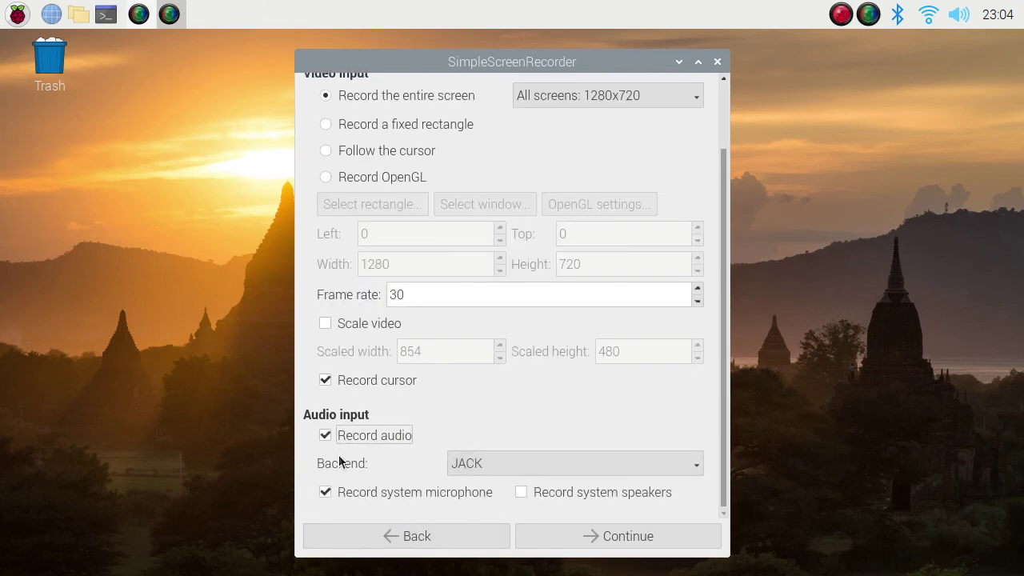
left_click(351, 437)
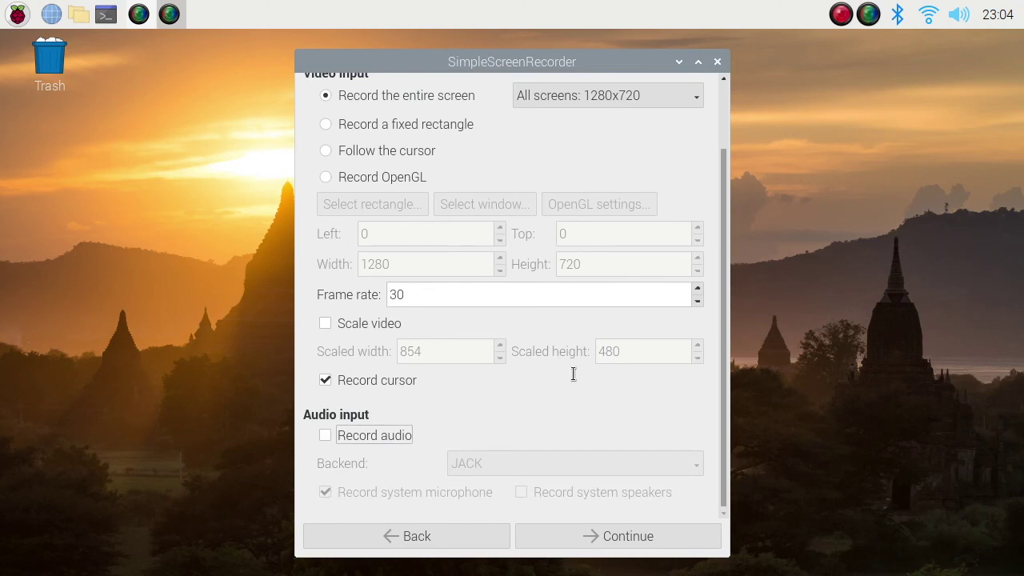
scroll(573, 374, "up", 3)
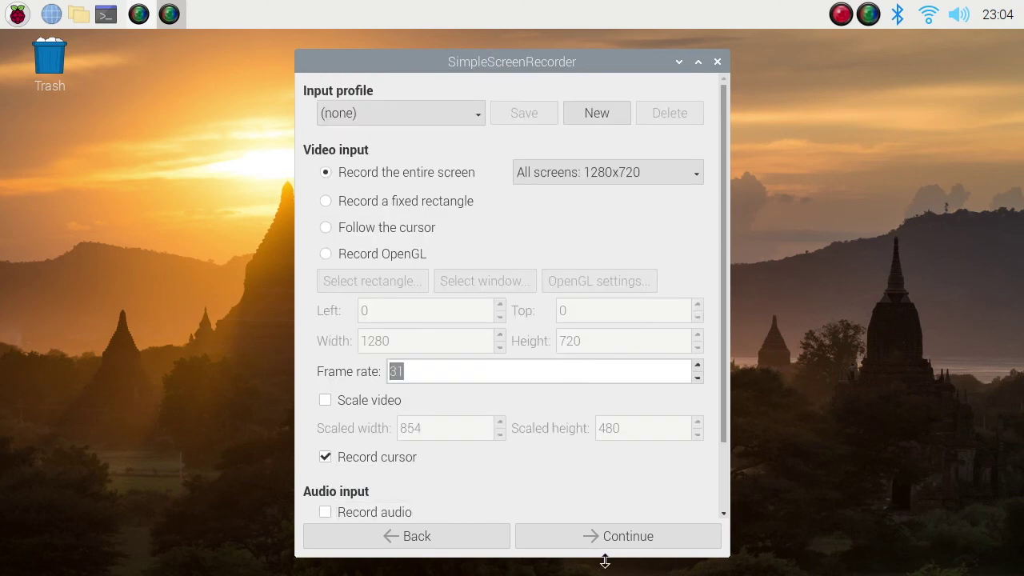
left_click(650, 544)
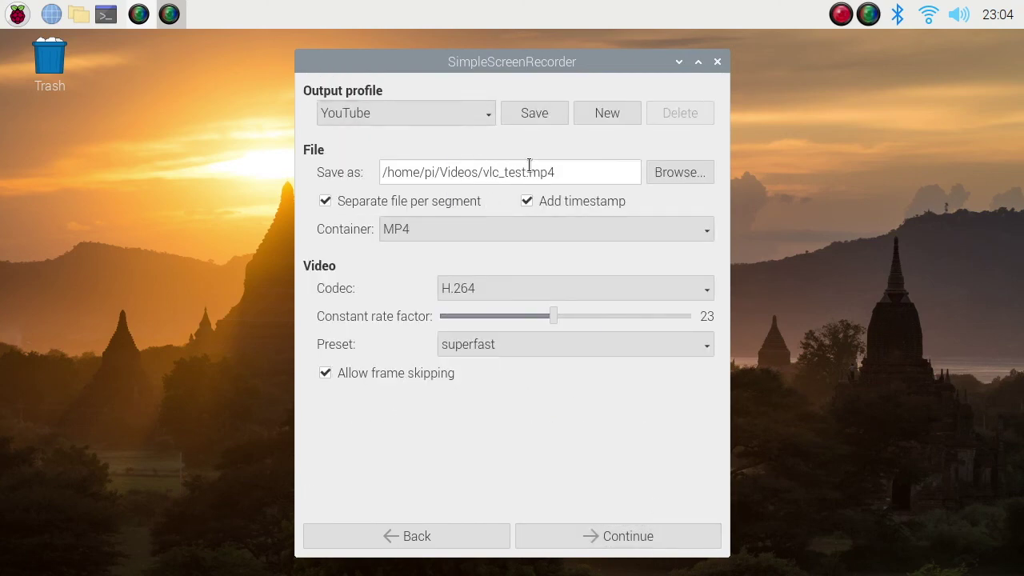
Keep the YouTube profile and change the output file name from vlc to simple
left_click(476, 117)
left_click(585, 166)
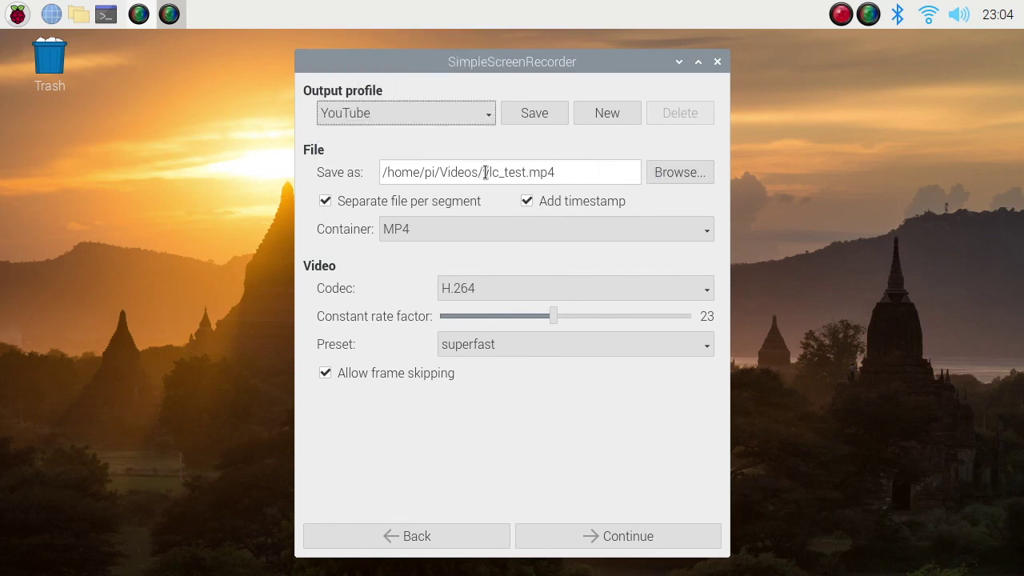
left_click_drag(484, 172, 502, 172)
type("s")
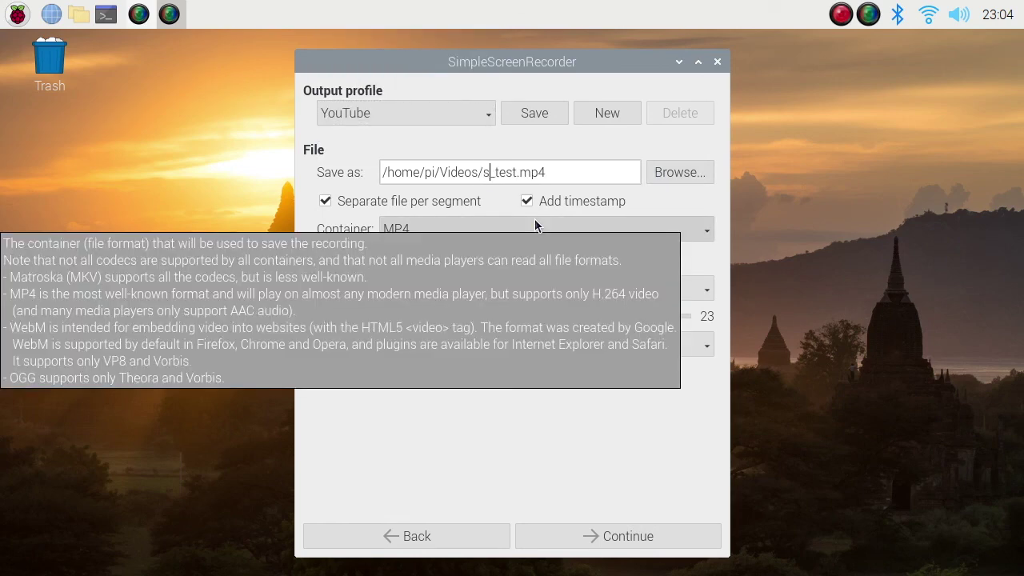
type("imple")
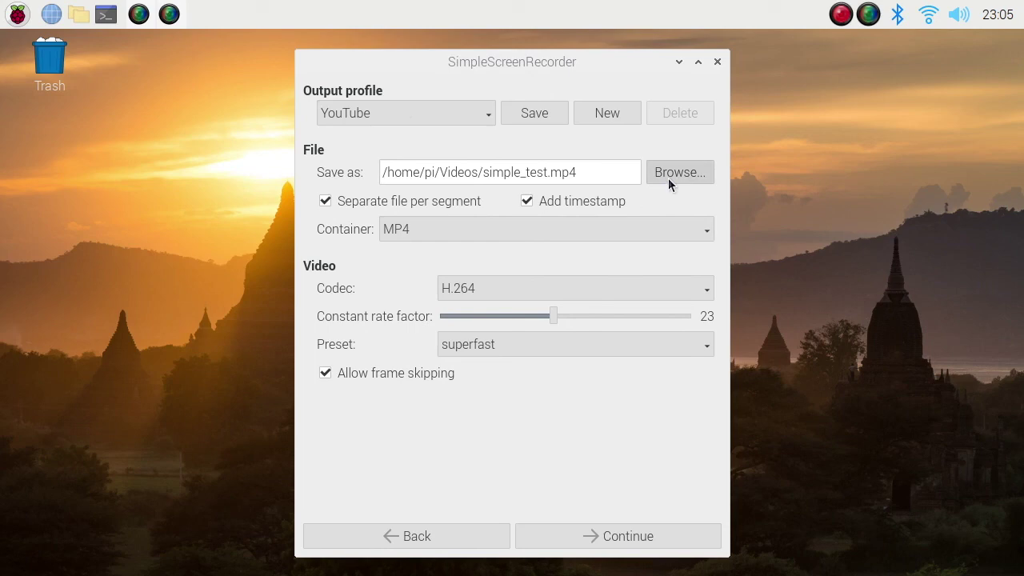
Reapply the YouTube profile with MP4 container, then dismiss the missing output file error
left_click(369, 115)
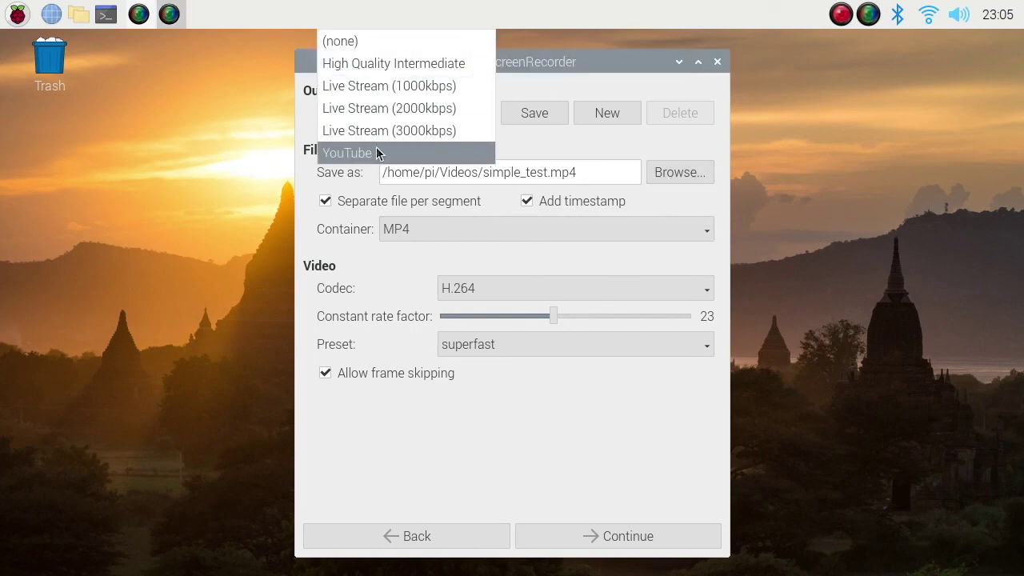
left_click(377, 152)
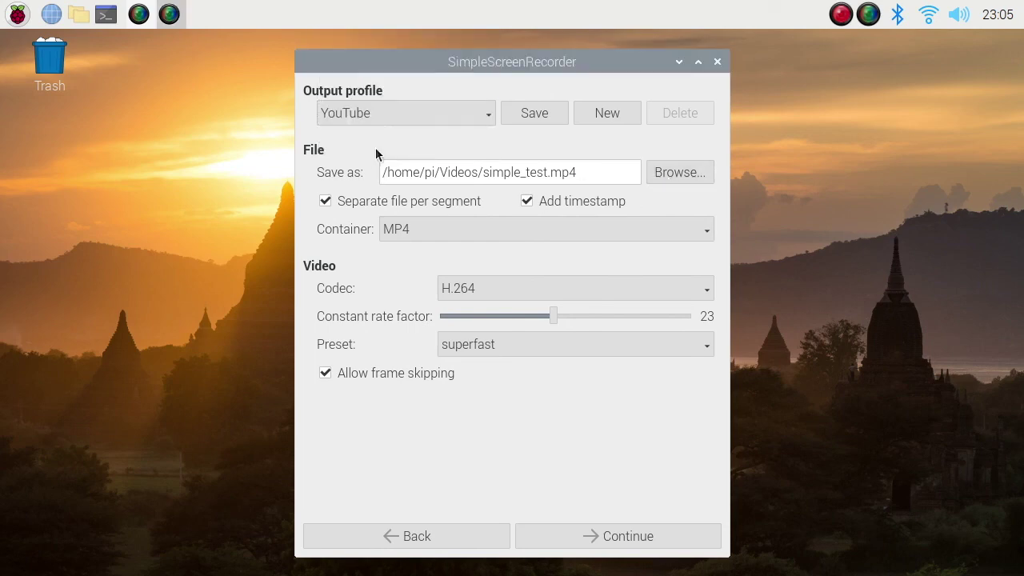
left_click(418, 228)
left_click(421, 254)
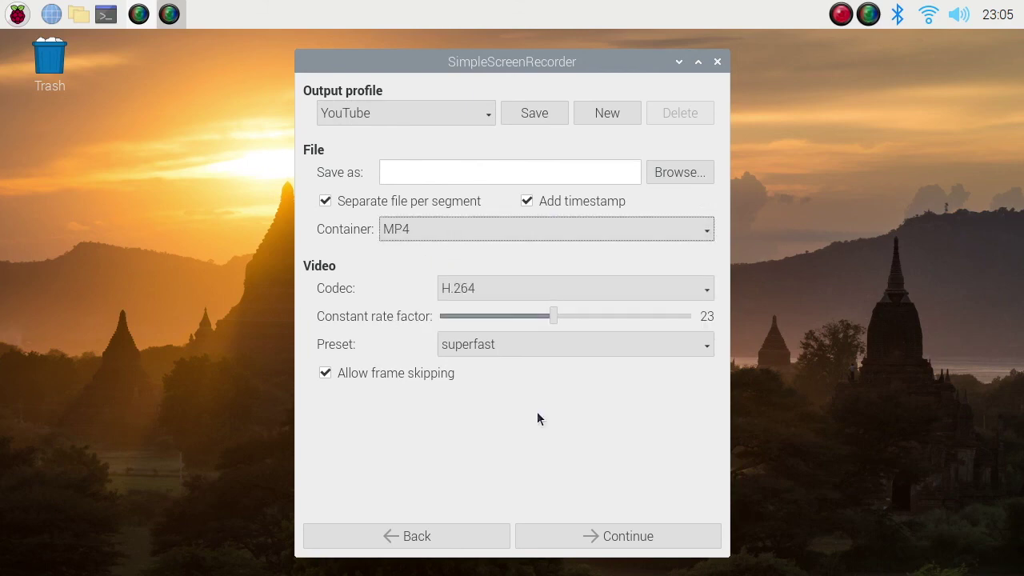
left_click(617, 538)
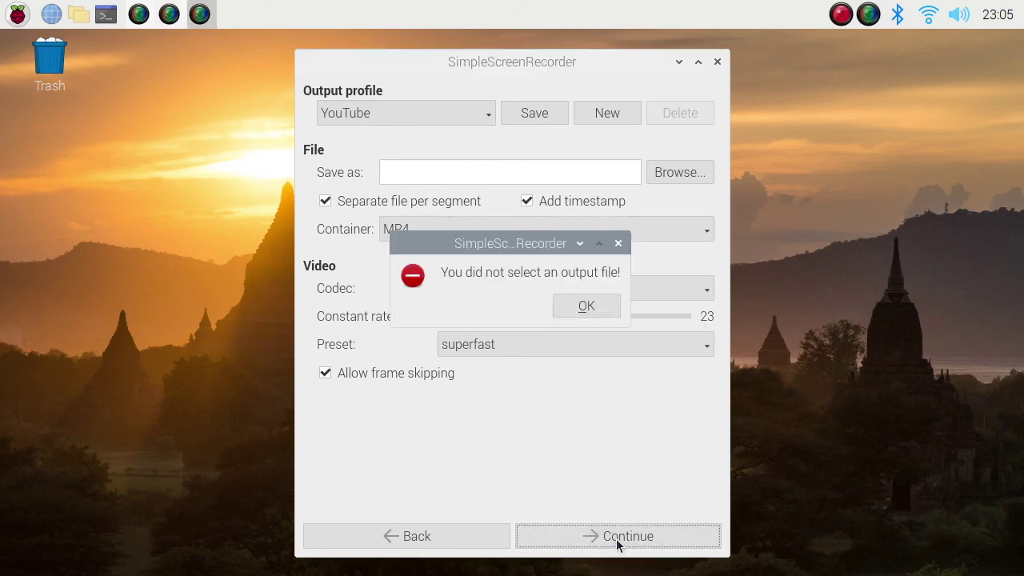
left_click(559, 306)
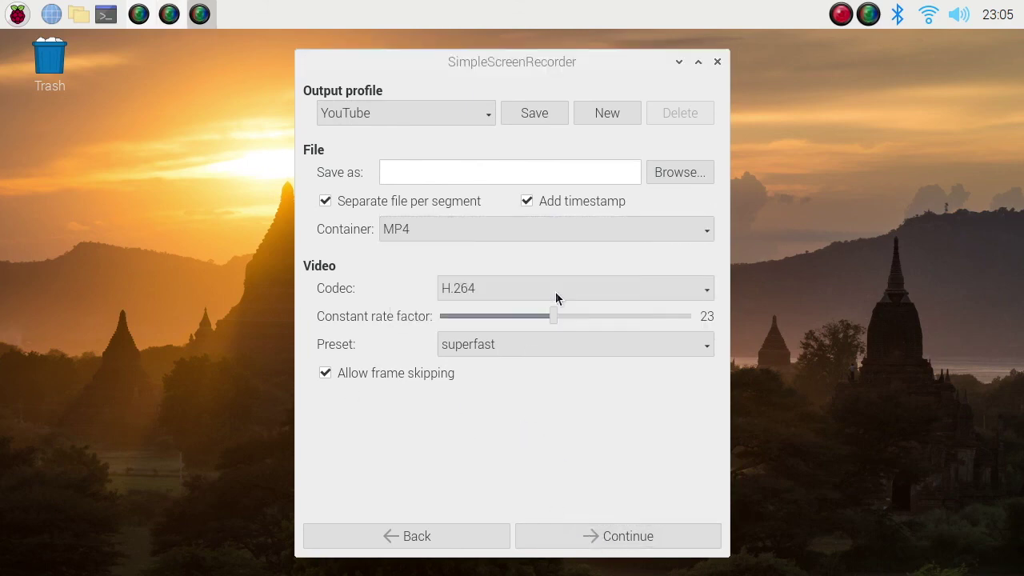
left_click(662, 172)
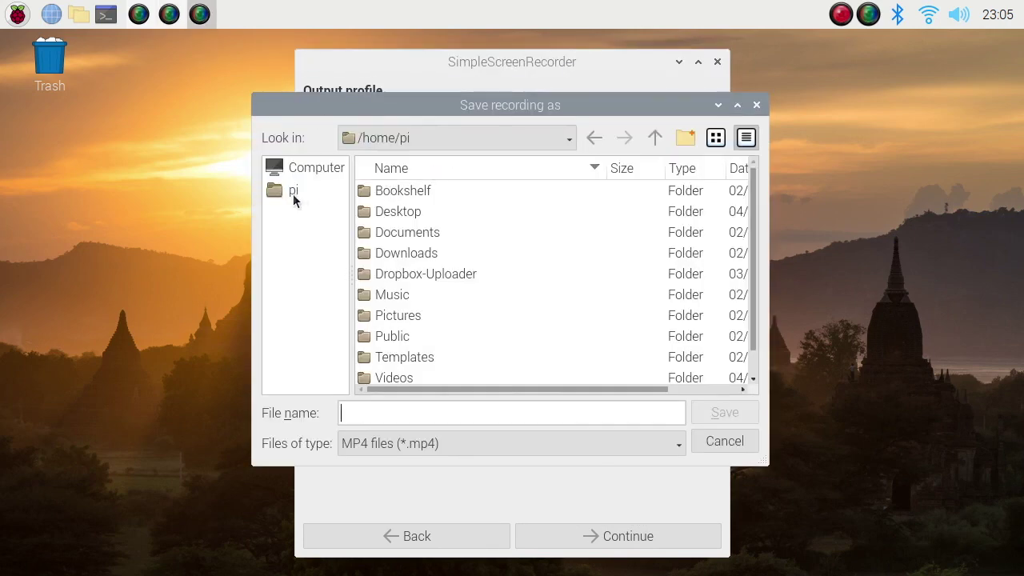
Save the output as simpletest in /home/pi/Desktop and continue to the recording page
left_click(290, 196)
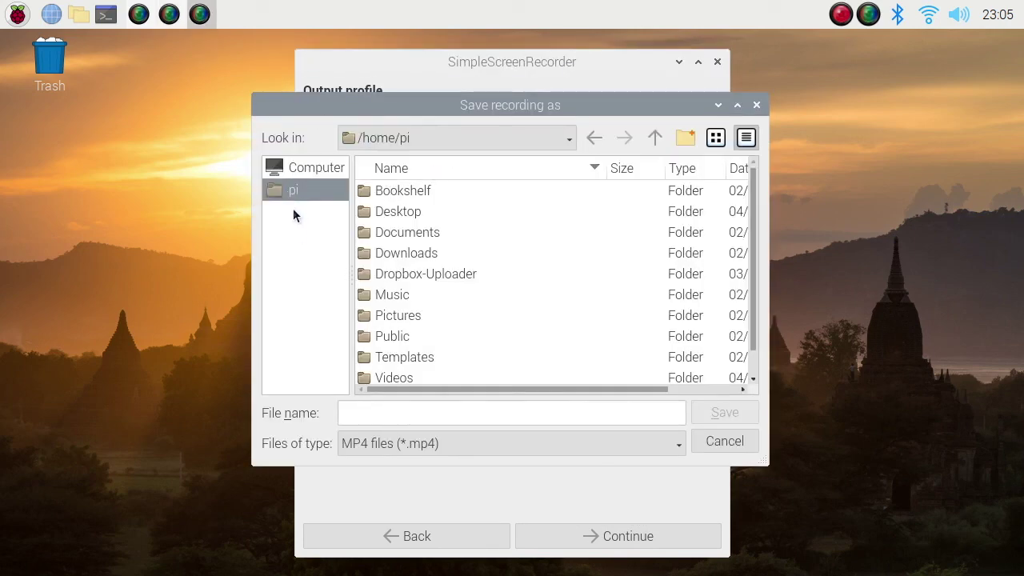
double_click(392, 211)
left_click(429, 413)
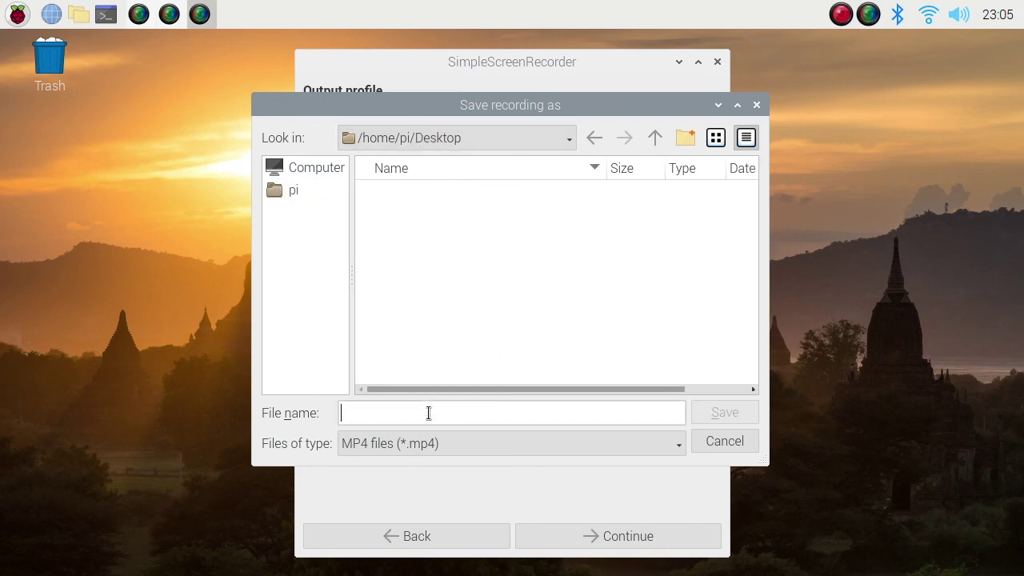
type("simpletest")
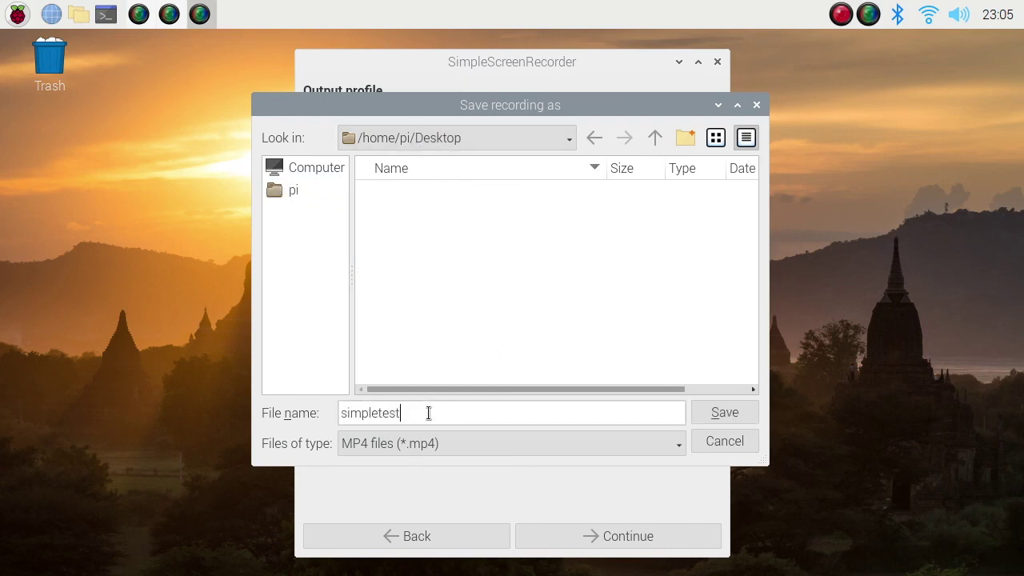
left_click(723, 412)
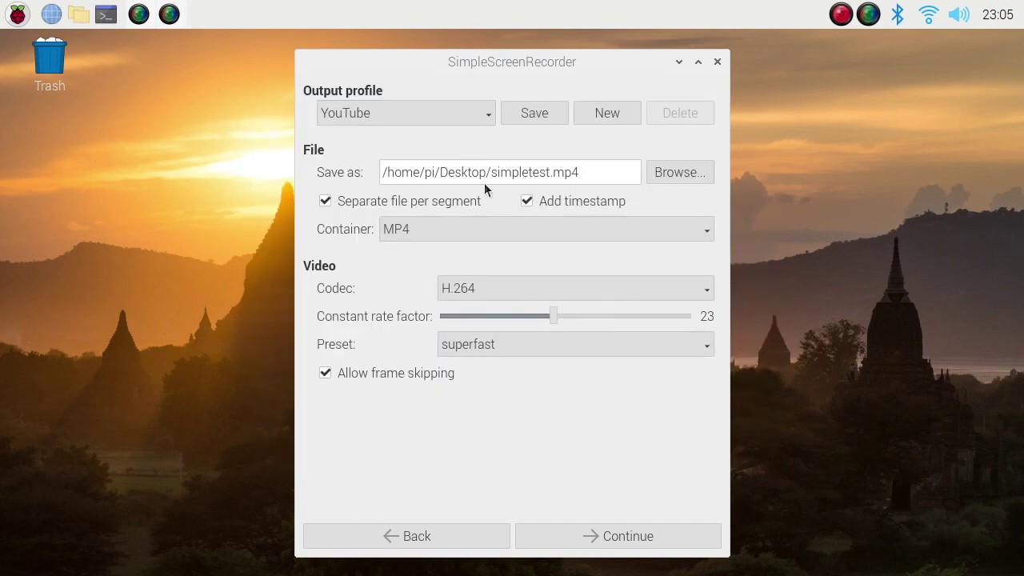
left_click(597, 537)
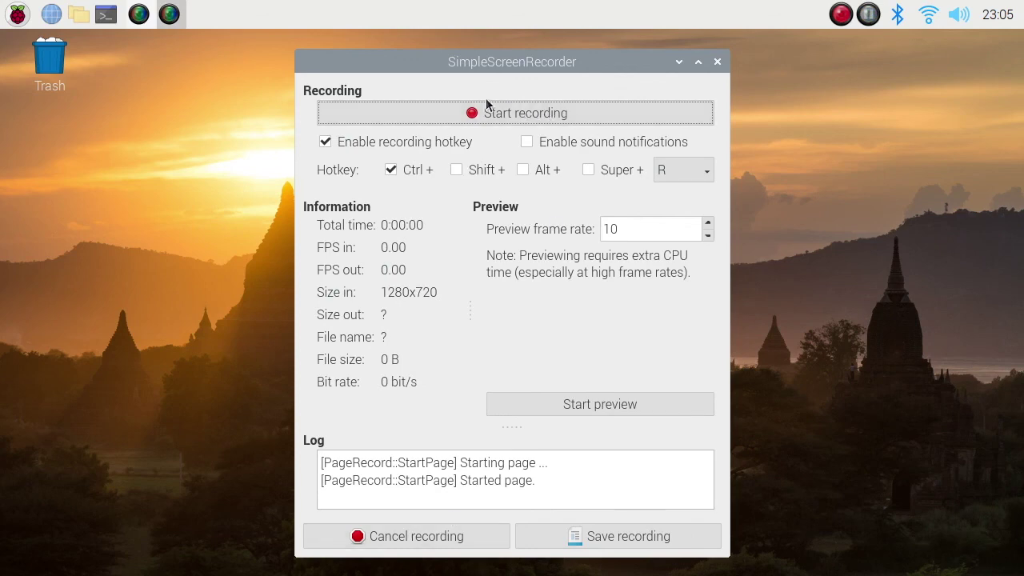
Start recording the desktop and launch the Geany editor
left_click(545, 118)
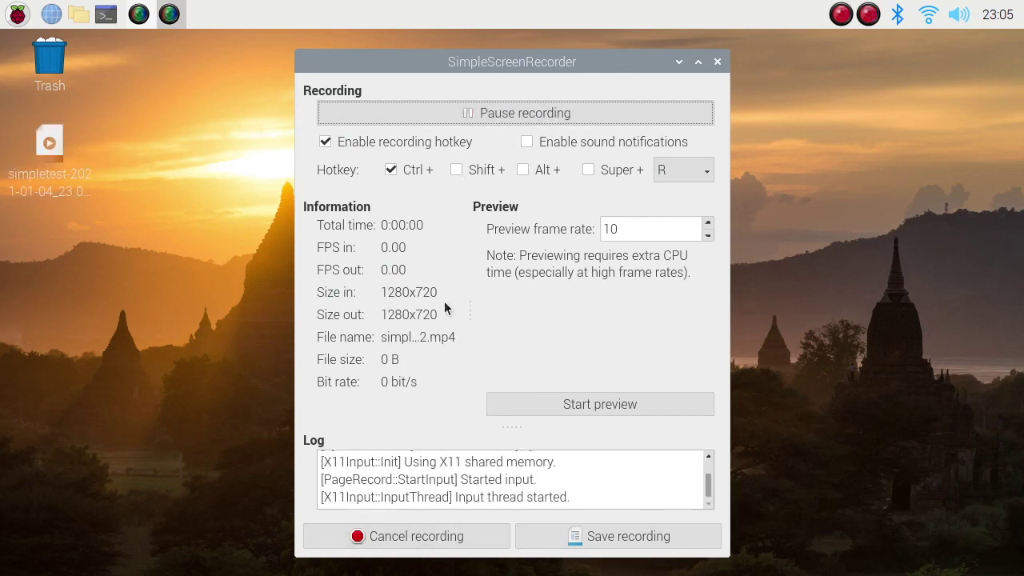
left_click(47, 161)
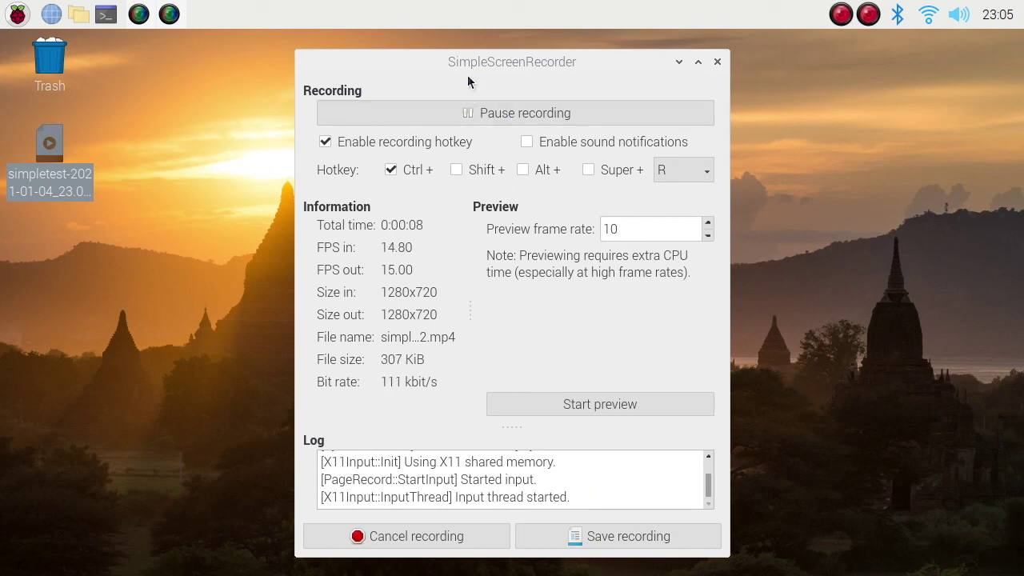
left_click(18, 14)
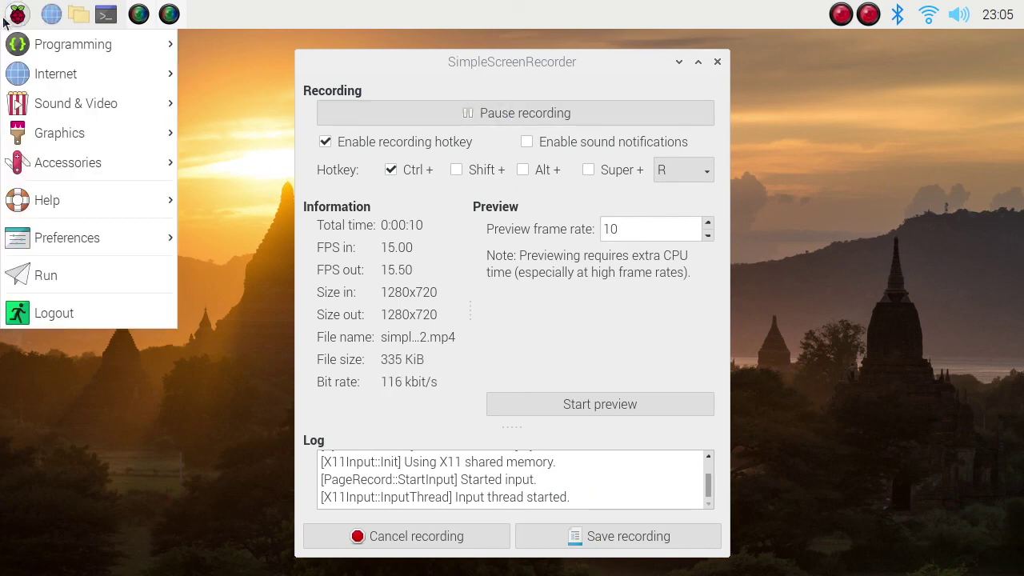
mouse_move(144, 44)
left_click(215, 48)
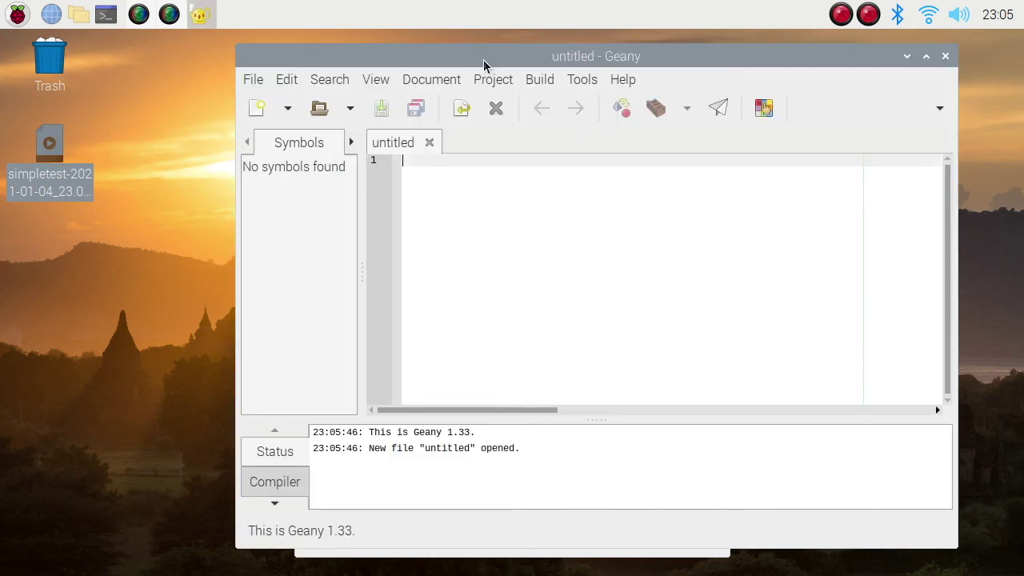
Type 'simplescreenrecording!!!!' in Geany, close it without saving, and stop recording
left_click_drag(485, 56, 470, 180)
type("simplesc")
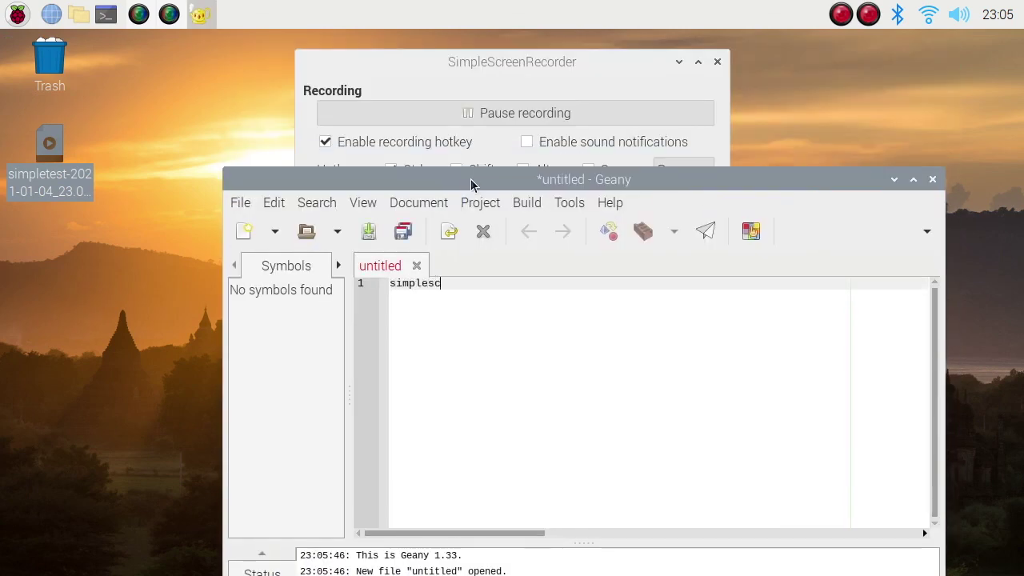
type("reenrecording!!!!")
key("ctrl+plus")
key("ctrl+plus")
key("ctrl+plus")
key("ctrl+plus")
key("ctrl+minus")
key("ctrl+minus")
key("ctrl+minus")
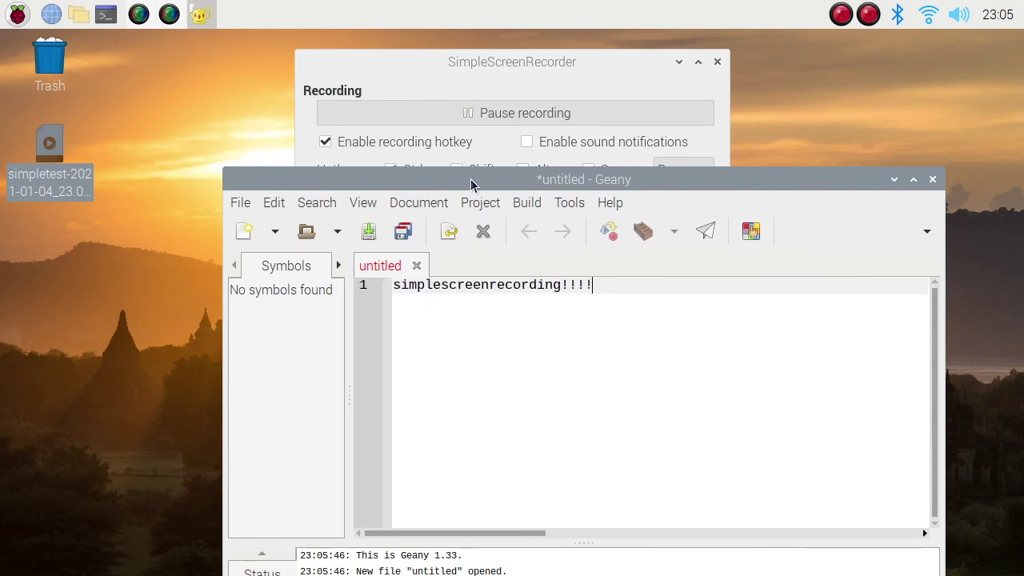
left_click(933, 180)
left_click(599, 493)
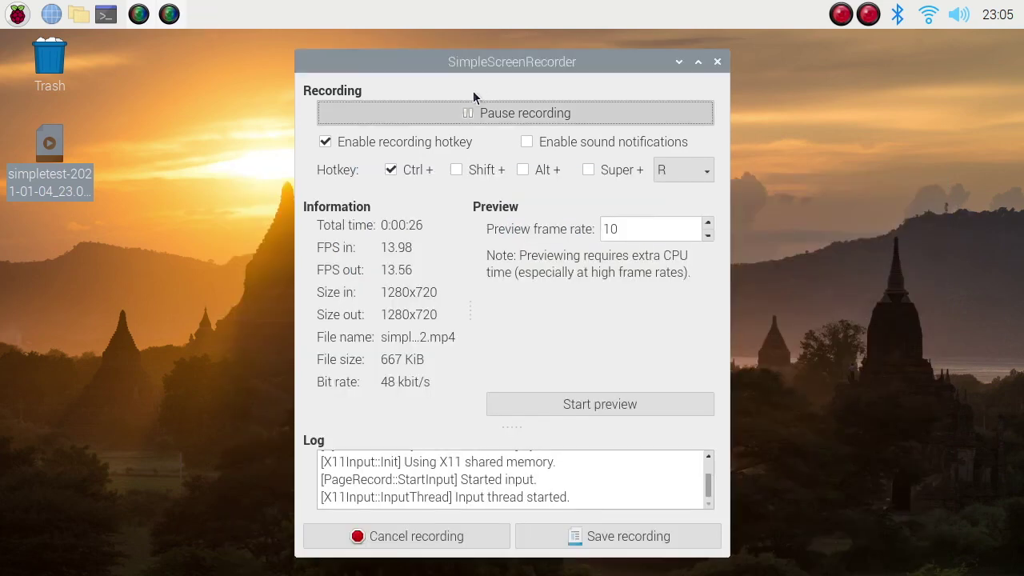
left_click(490, 112)
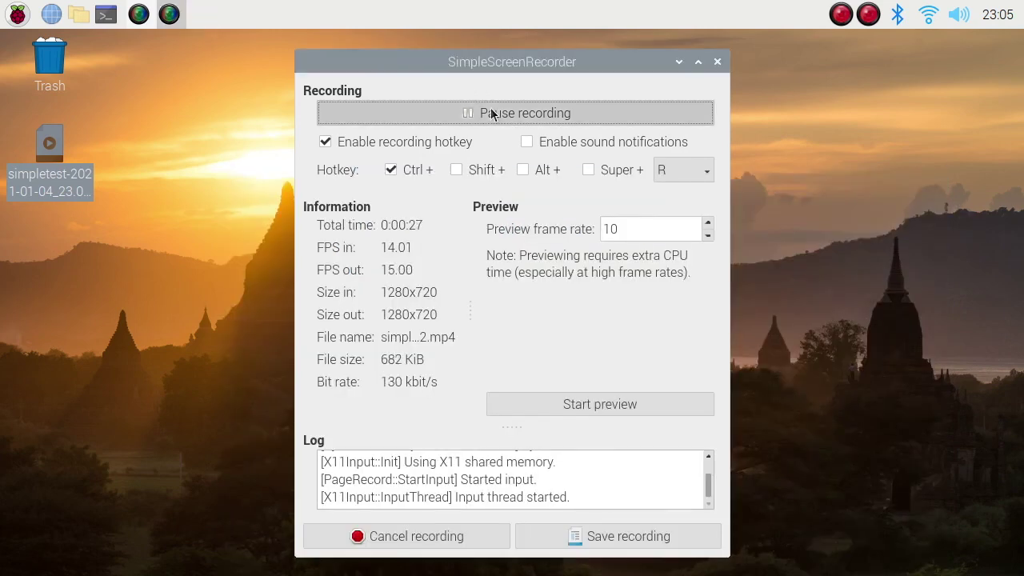
Save the recording, close SimpleScreenRecorder, and open simpletest-2021-01-04_23.05.32.mp4 in VLC
left_click(581, 539)
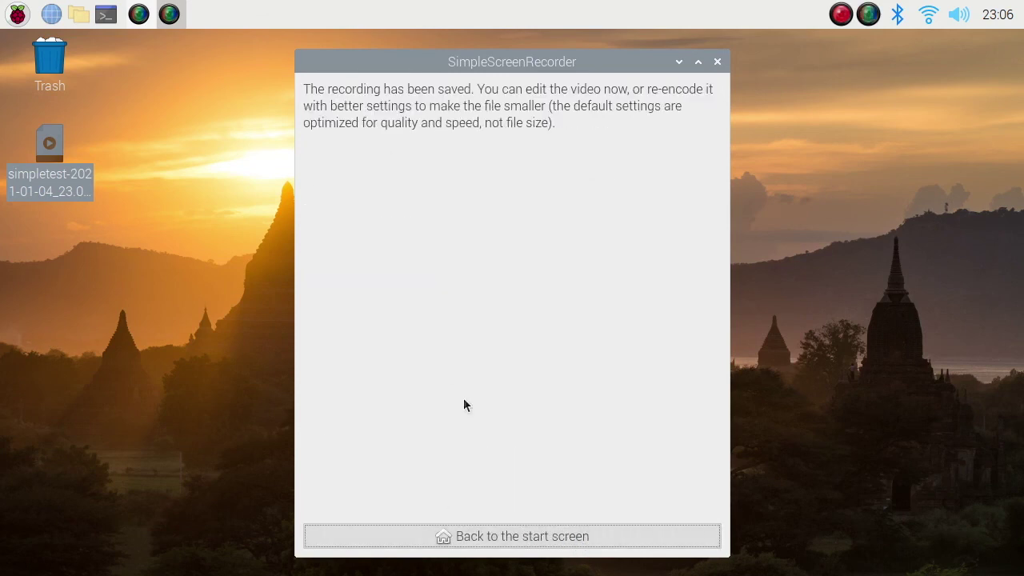
left_click(718, 62)
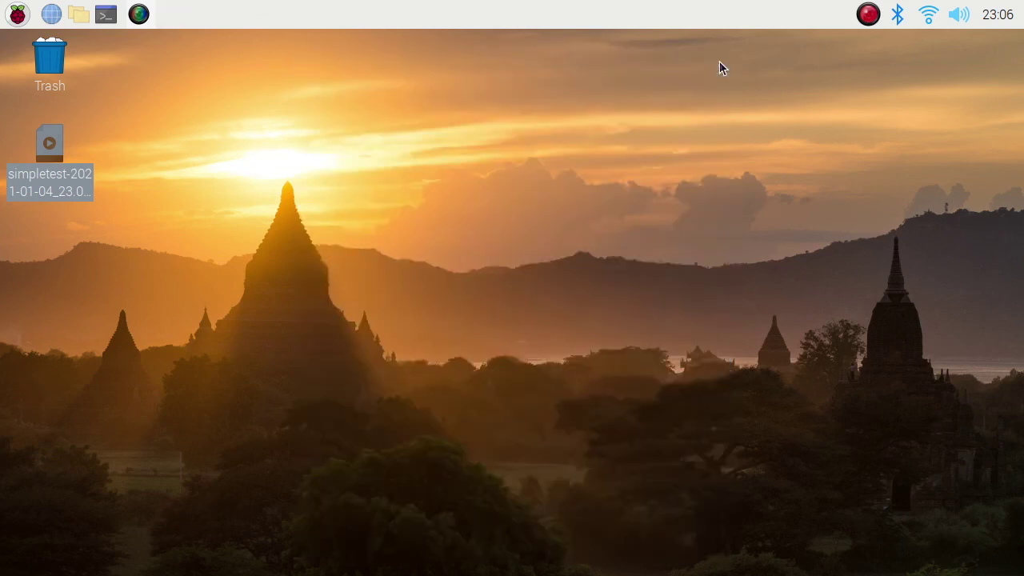
left_click(123, 151)
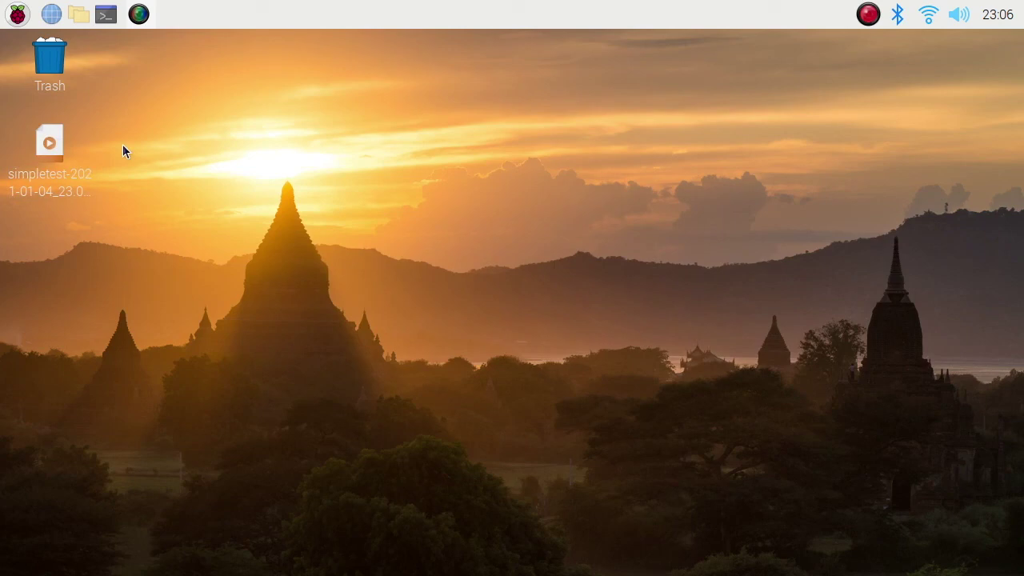
right_click(54, 153)
left_click(80, 197)
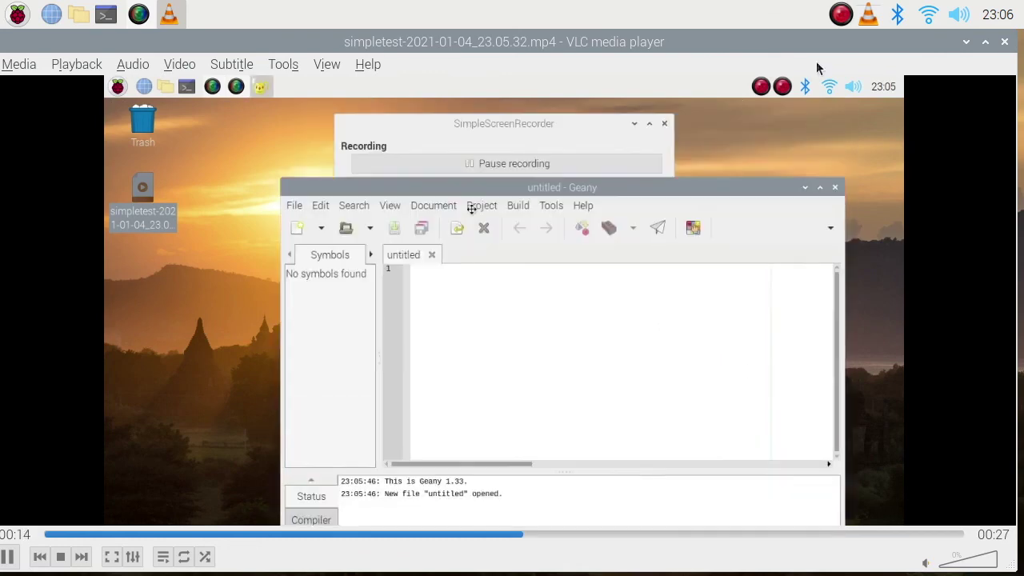
Shrink VLC from full screen to a centred window, then close it
left_click(987, 41)
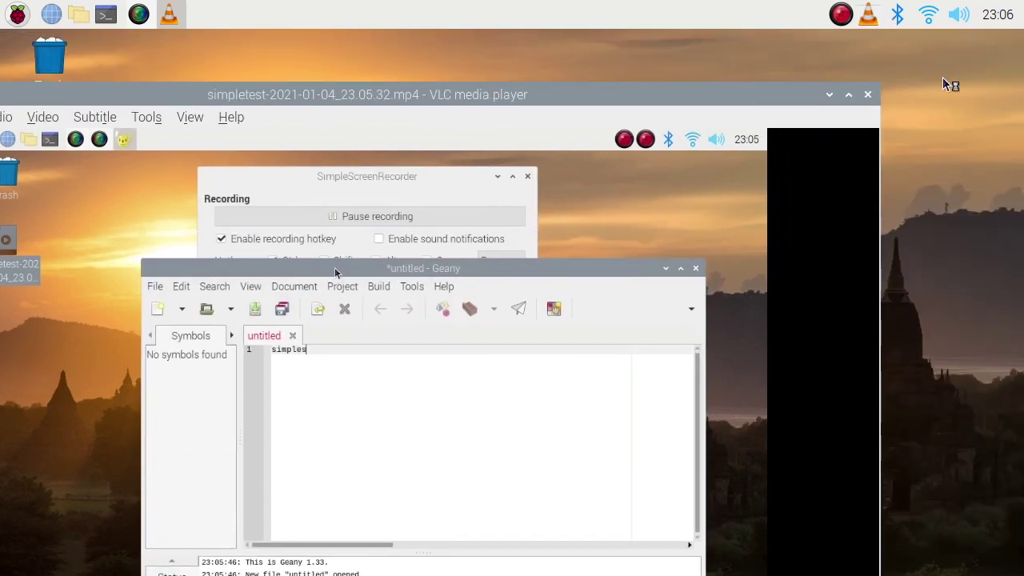
left_click_drag(882, 89, 442, 144)
left_click_drag(210, 97, 587, 101)
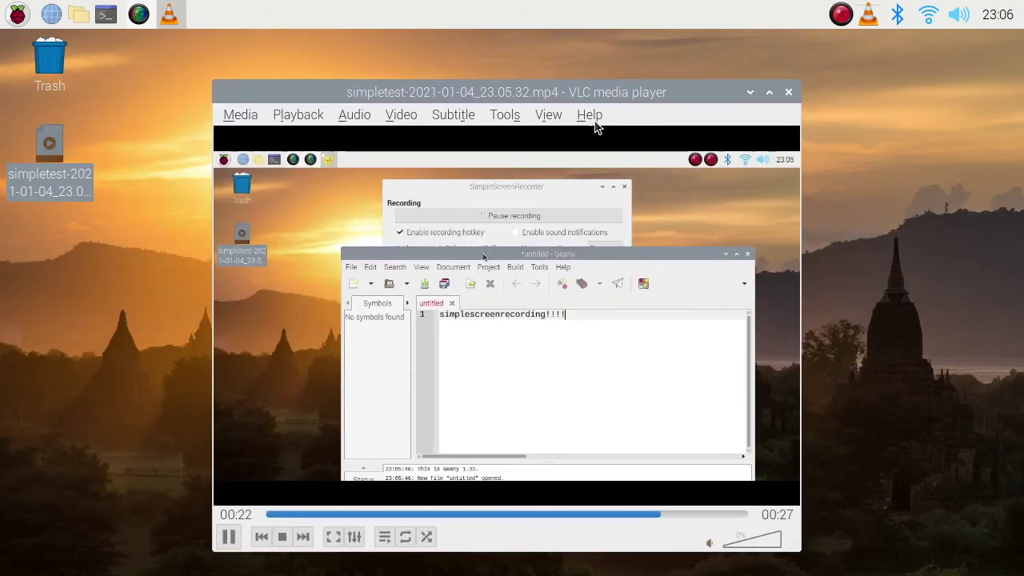
left_click(789, 93)
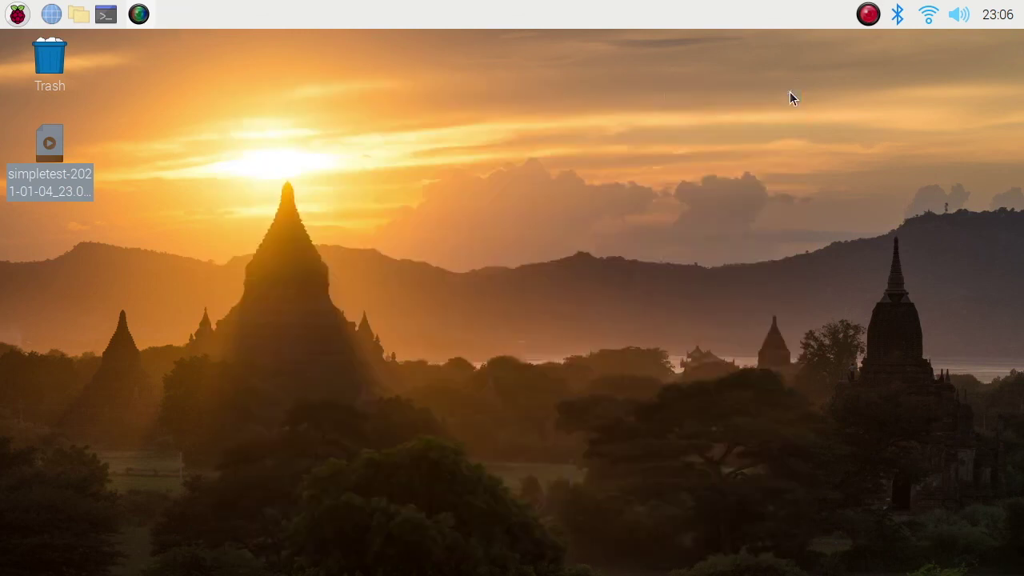
left_click(440, 161)
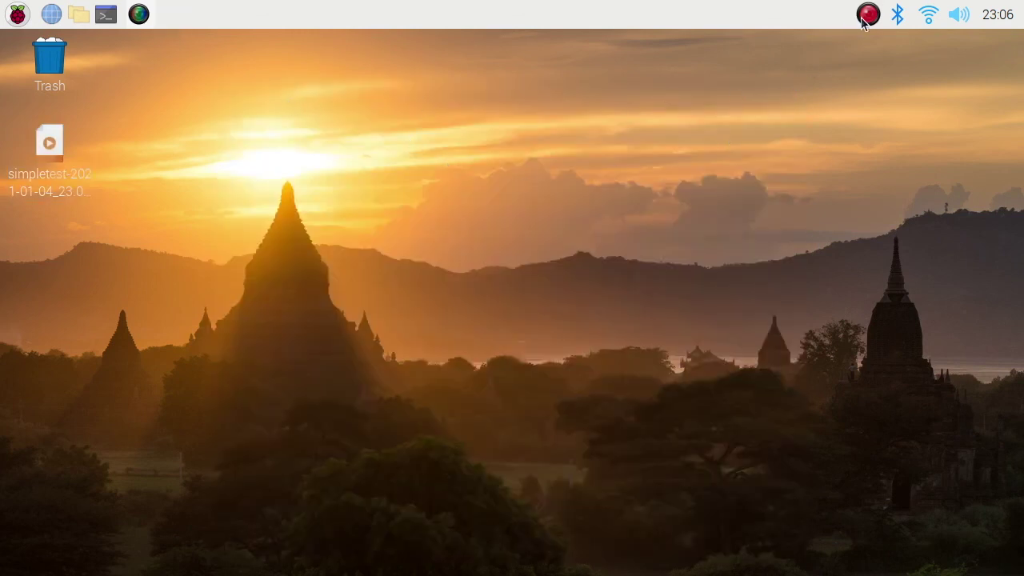